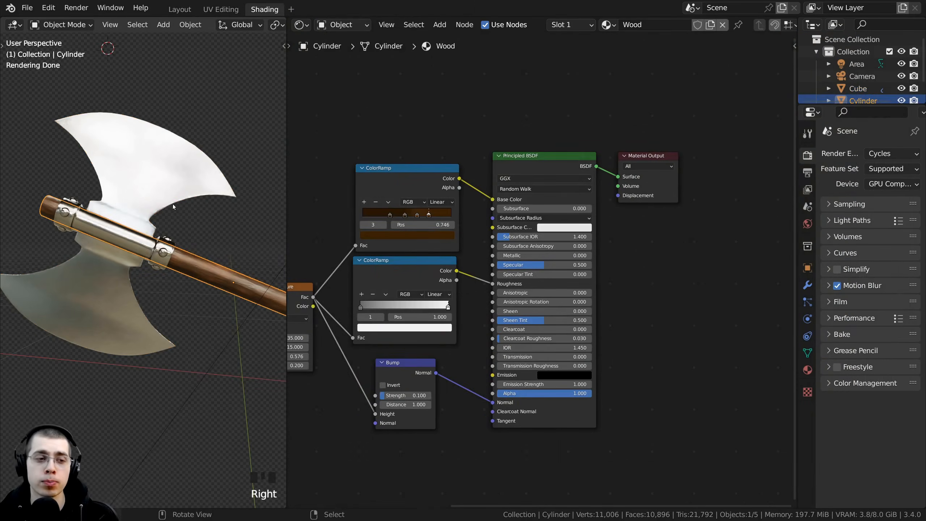
Compare the Metal material of the axe head with the Wood material of the handle by selecting each object.
right_click(179, 233)
right_click(185, 261)
right_click(174, 253)
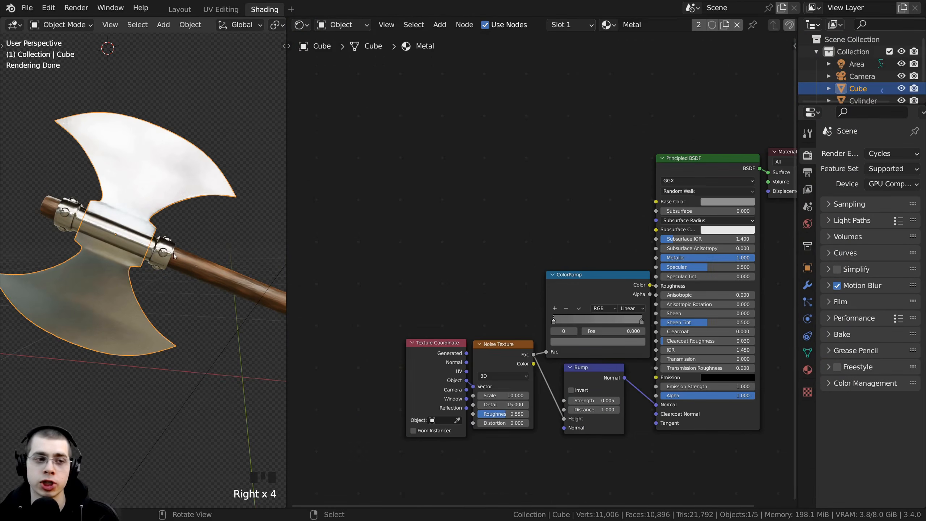
right_click(174, 254)
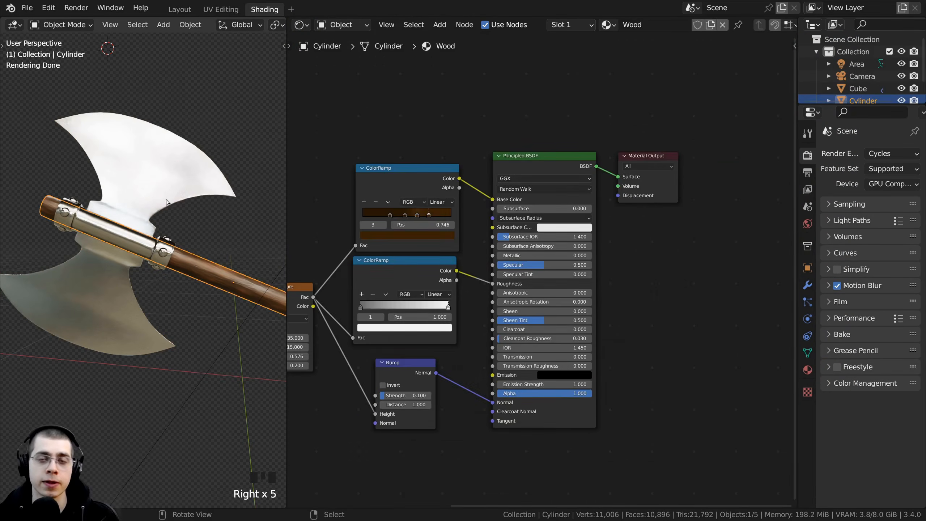
right_click(166, 197)
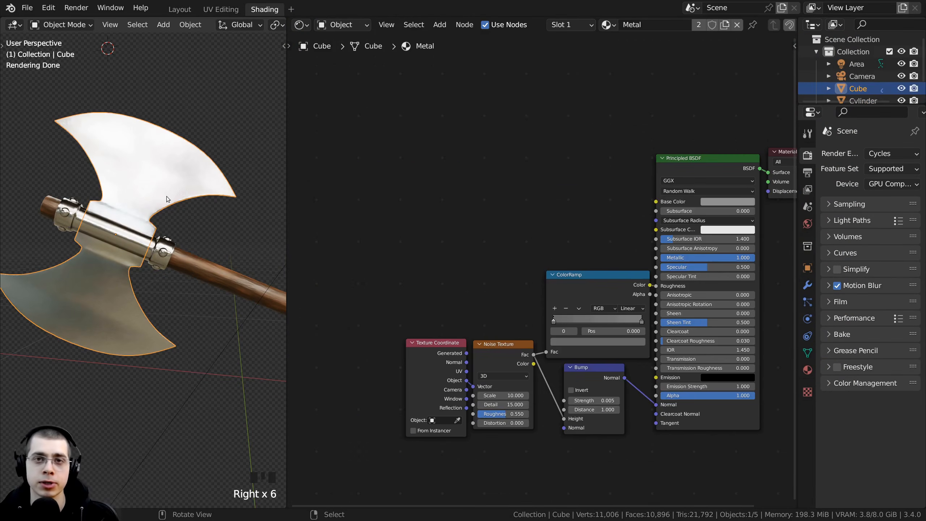
right_click(194, 256)
right_click(201, 233)
right_click(210, 273)
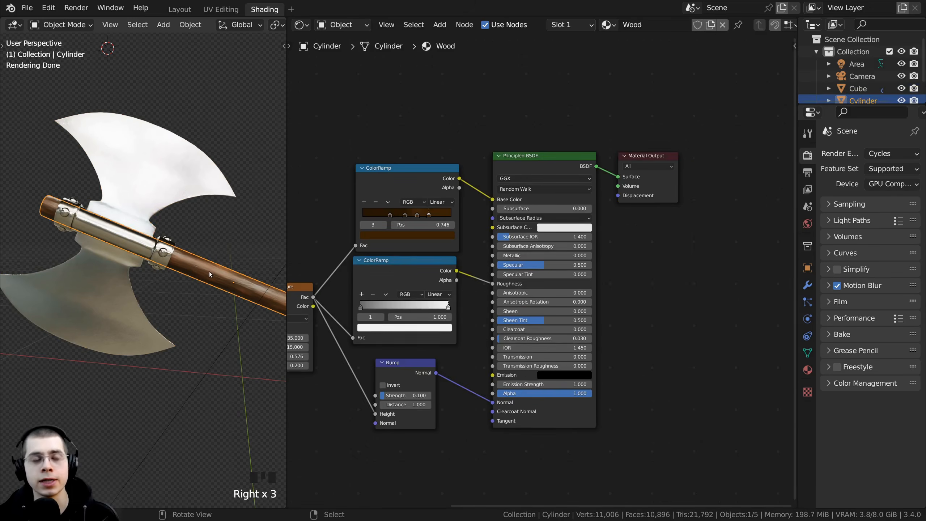
right_click(174, 216)
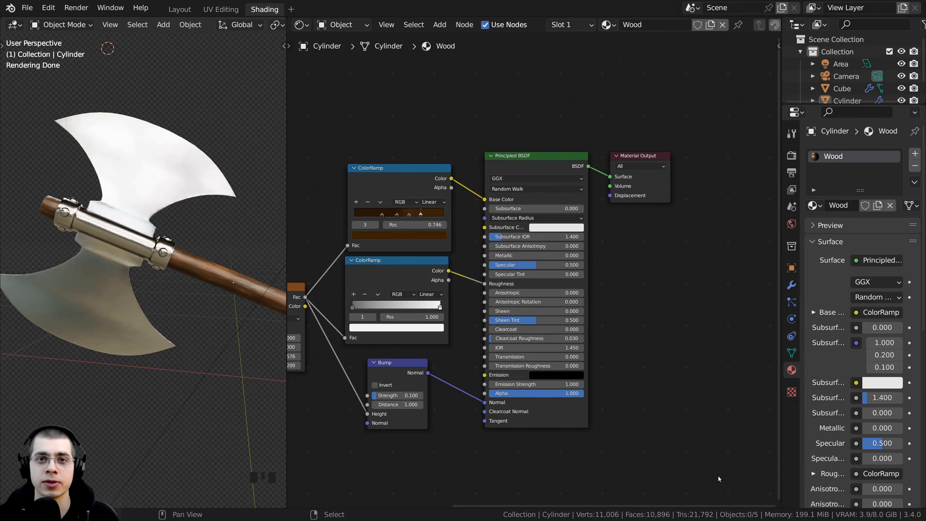
Try moving the axe head, the metal collar and the wooden handle one at a time, cancelling each move.
middle_drag(425, 259, 481, 264)
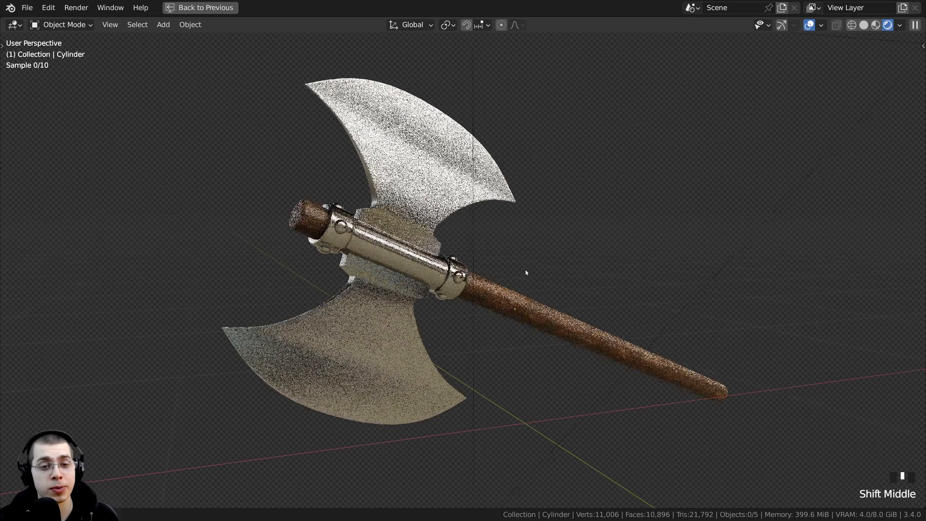
middle_drag(525, 269, 411, 306)
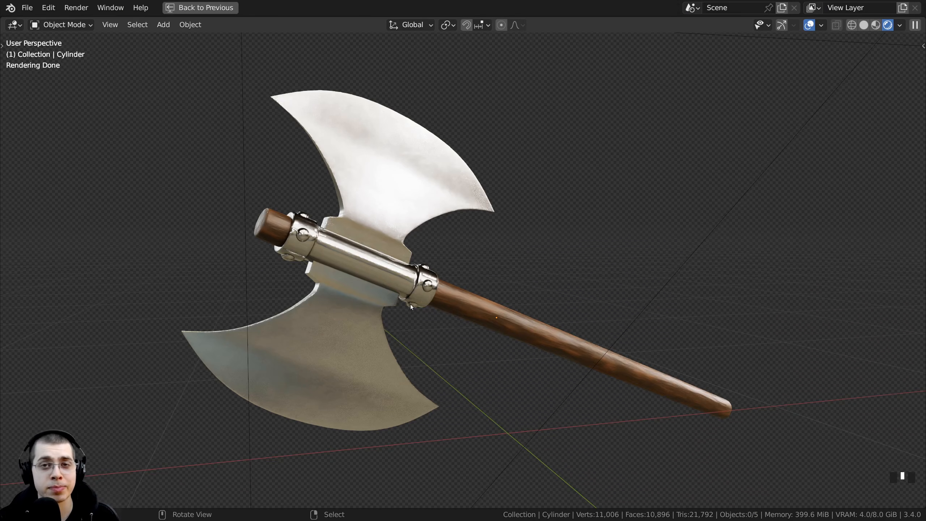
click(382, 222)
key(g)
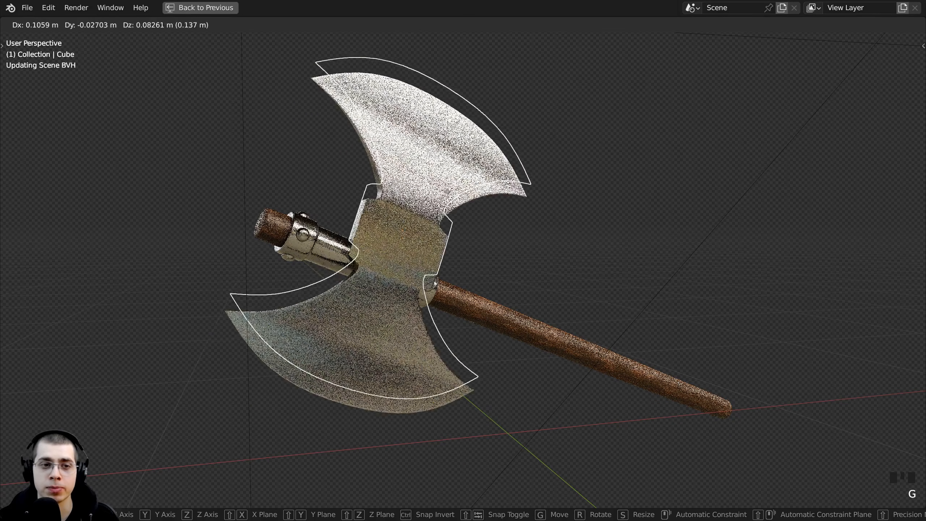
click(414, 186)
click(373, 252)
key(g)
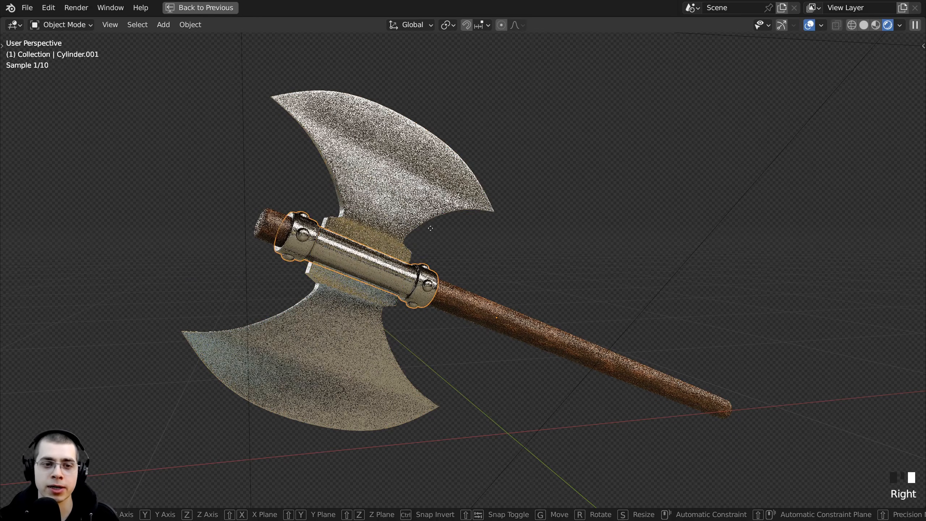
right_click(388, 196)
right_click(464, 295)
key(g)
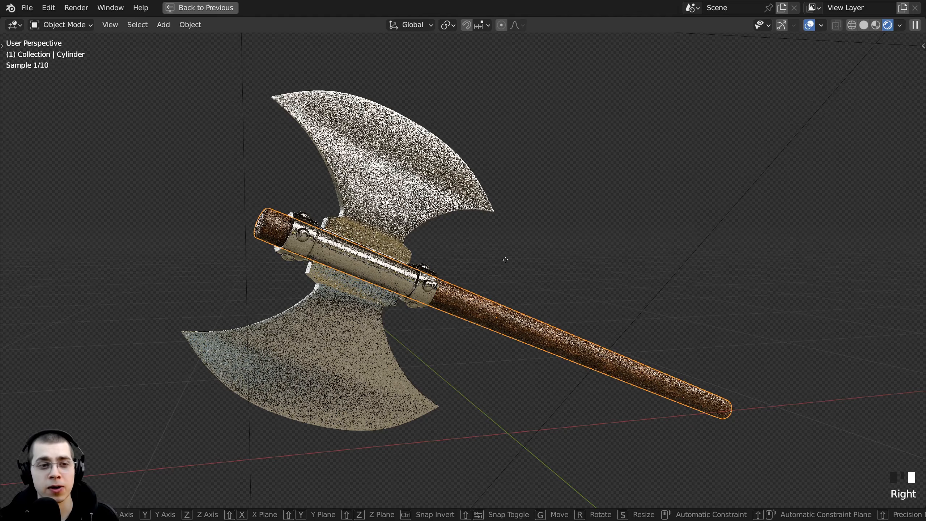
right_click(438, 302)
Restore the full Shading layout and inspect the node setups of the axe head and the handle, ending on the handle's Wood material.
right_click(394, 207)
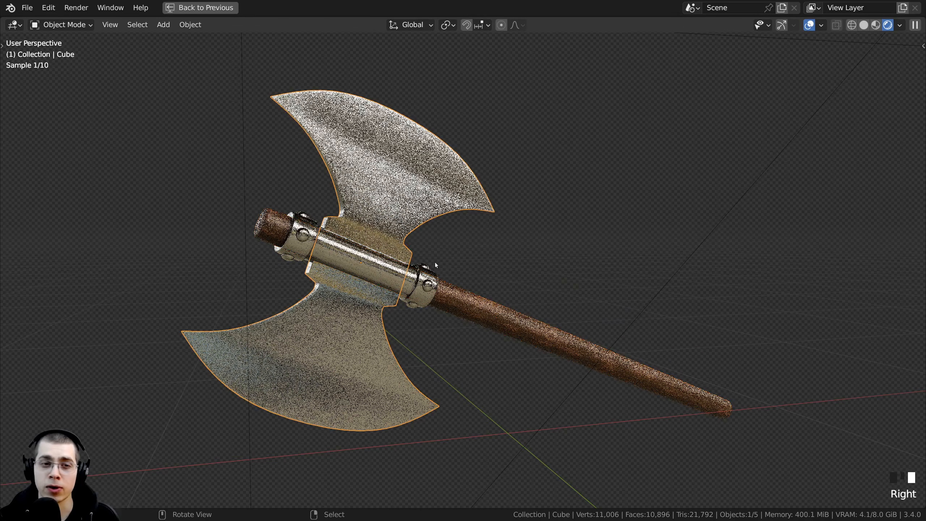
right_click(460, 297)
key(ctrl+space)
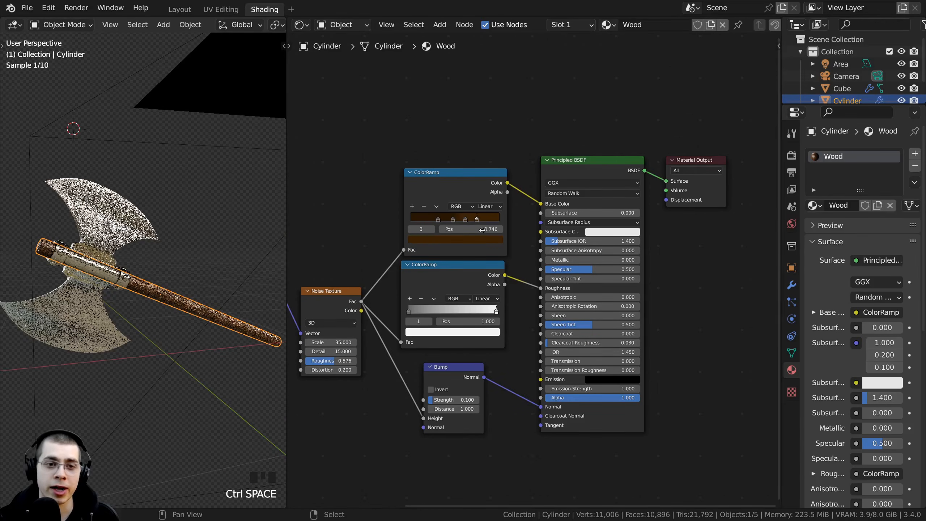
scroll(471, 106, up, 1)
middle_drag(471, 105, 524, 89)
middle_drag(182, 293, 124, 277)
scroll(102, 218, up, 1)
right_click(85, 237)
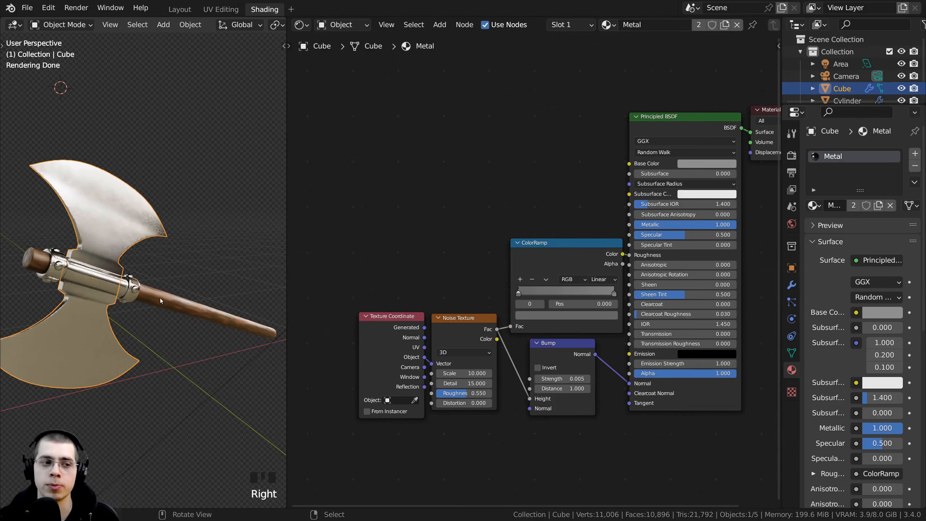
middle_drag(160, 299, 153, 300)
right_click(187, 303)
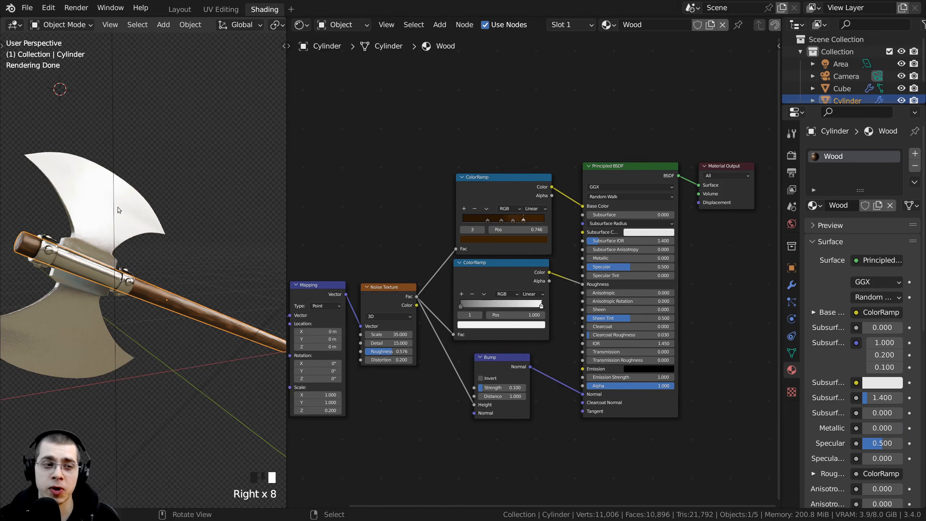
right_click(87, 215)
right_click(142, 291)
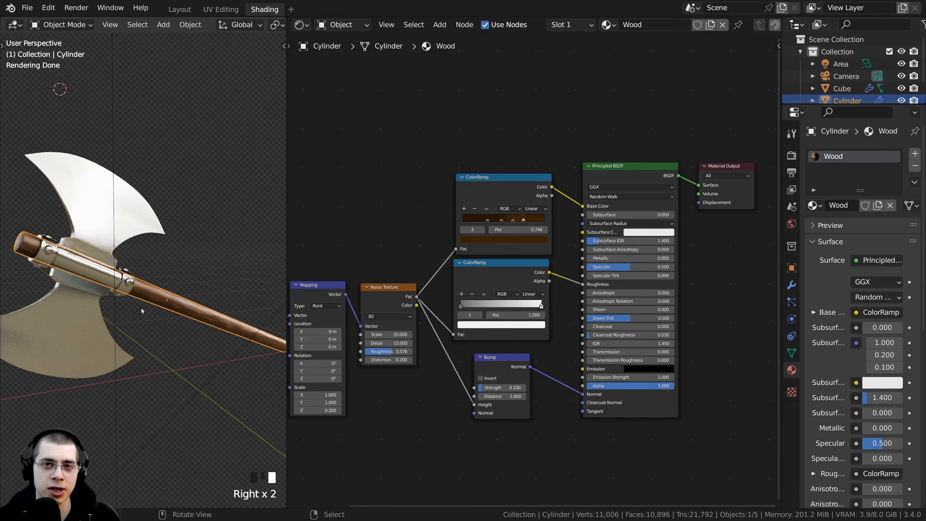
Examine the full Wood node tree and view the axe from several angles.
middle_drag(527, 349, 577, 353)
scroll(577, 353, down, 2)
shift+middle_drag(195, 254, 235, 274)
shift+middle_drag(235, 274, 222, 245)
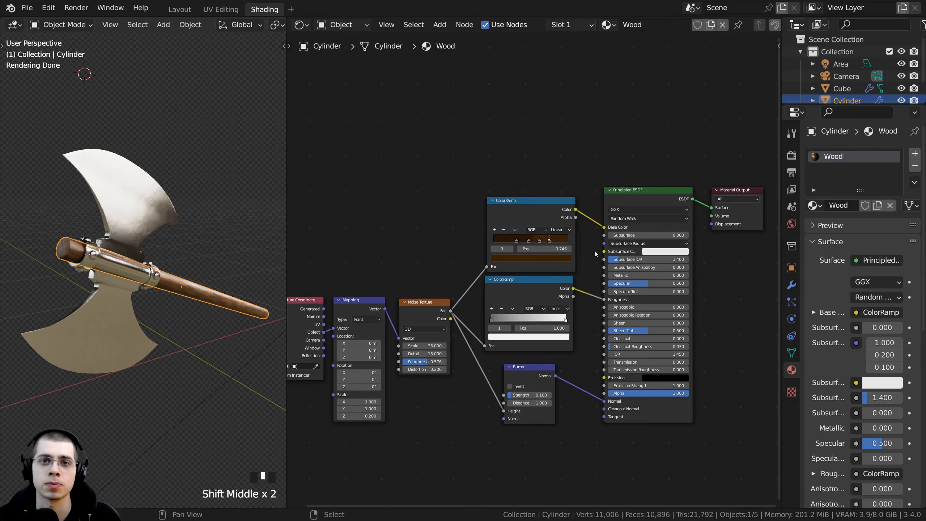
middle_drag(204, 419, 243, 445)
middle_drag(237, 235, 306, 269)
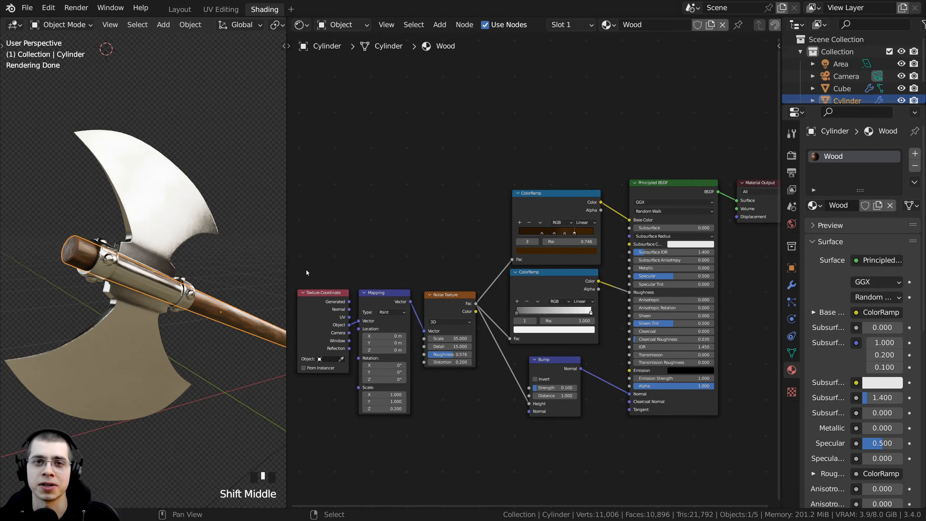
middle_drag(141, 260, 145, 262)
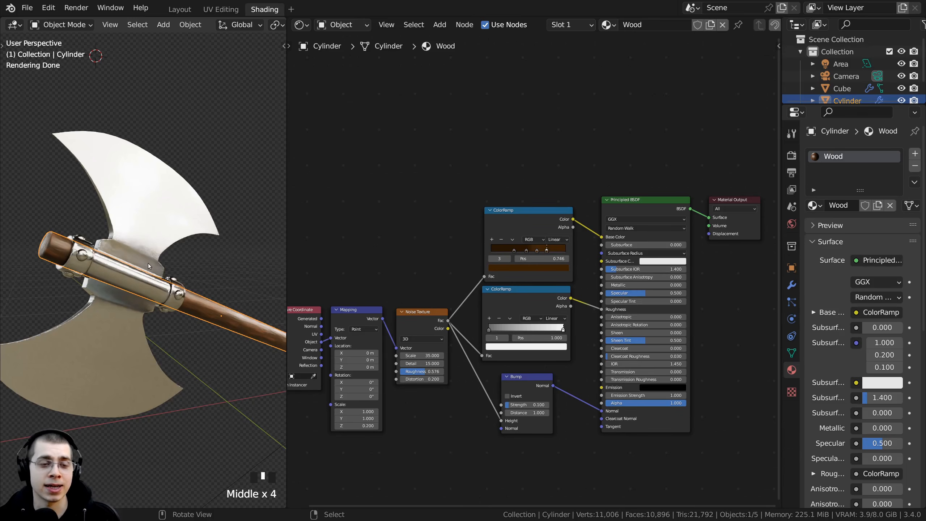
shift+middle_drag(182, 278, 65, 257)
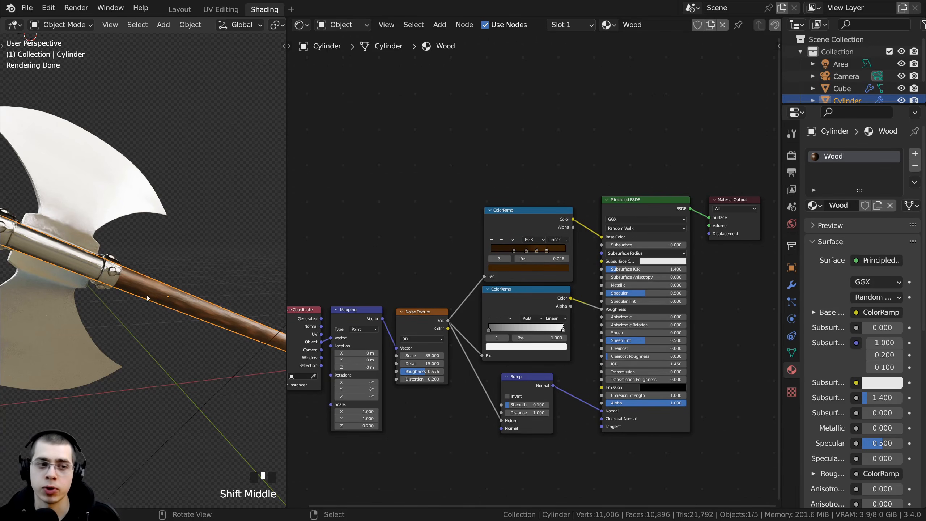
middle_drag(466, 327, 452, 341)
scroll(481, 306, up, 1)
middle_drag(481, 306, 465, 302)
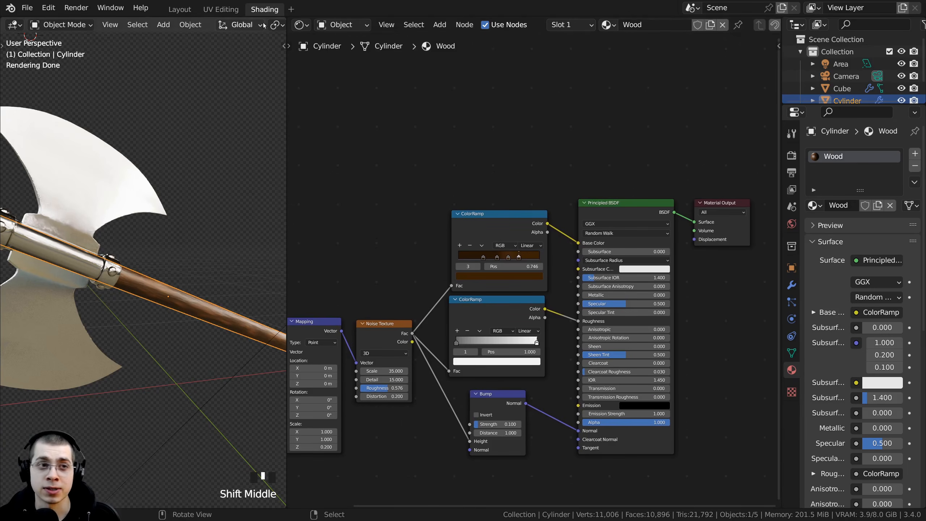
Add an Image Texture node to the Wood material in the empty space above the Principled BSDF node.
middle_drag(202, 303, 235, 301)
middle_drag(545, 182, 545, 205)
scroll(545, 205, up, 1)
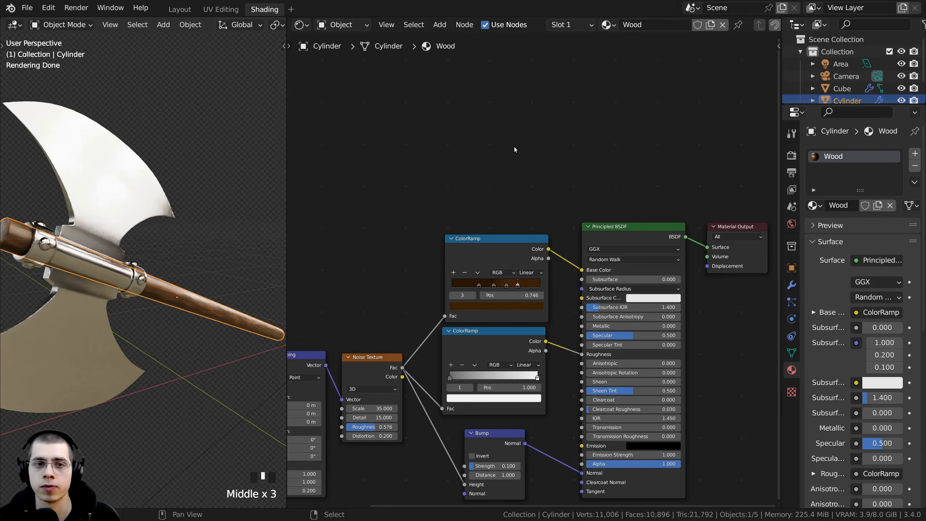
key(shift+a)
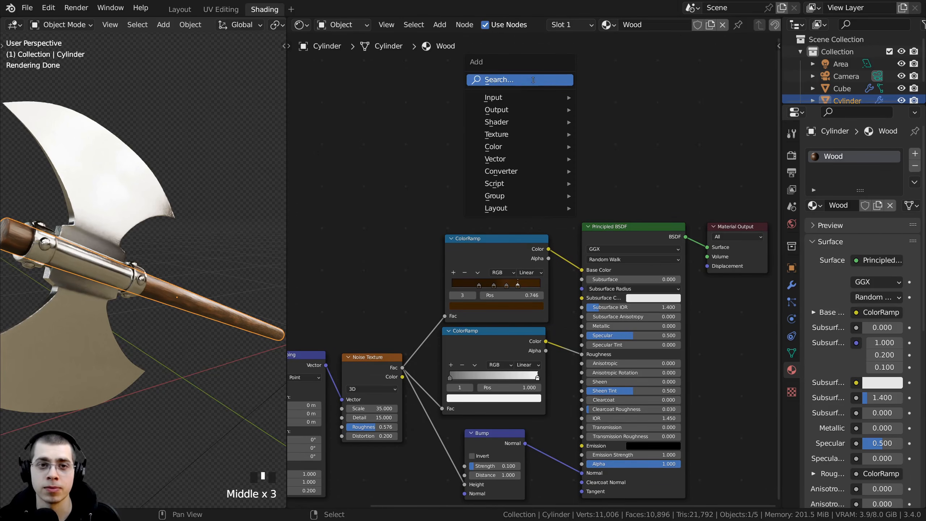
click(532, 80)
text(ima)
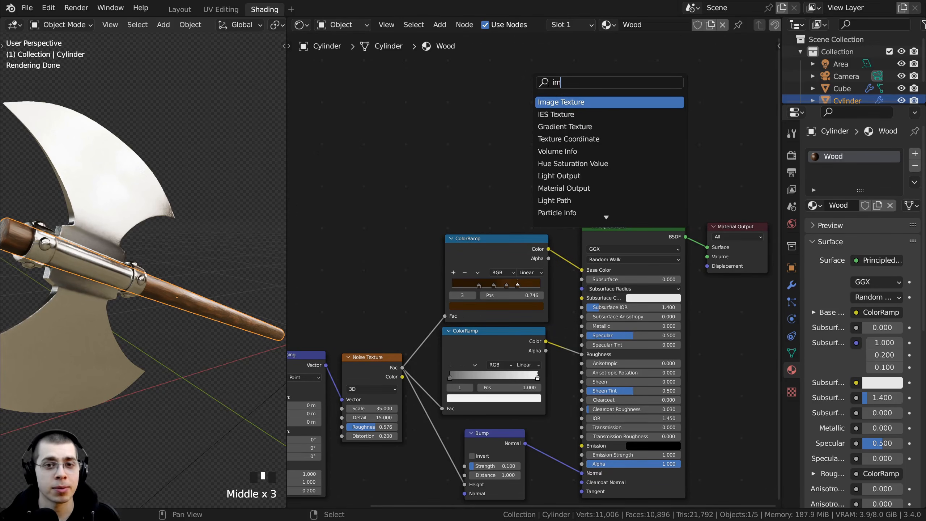
click(538, 105)
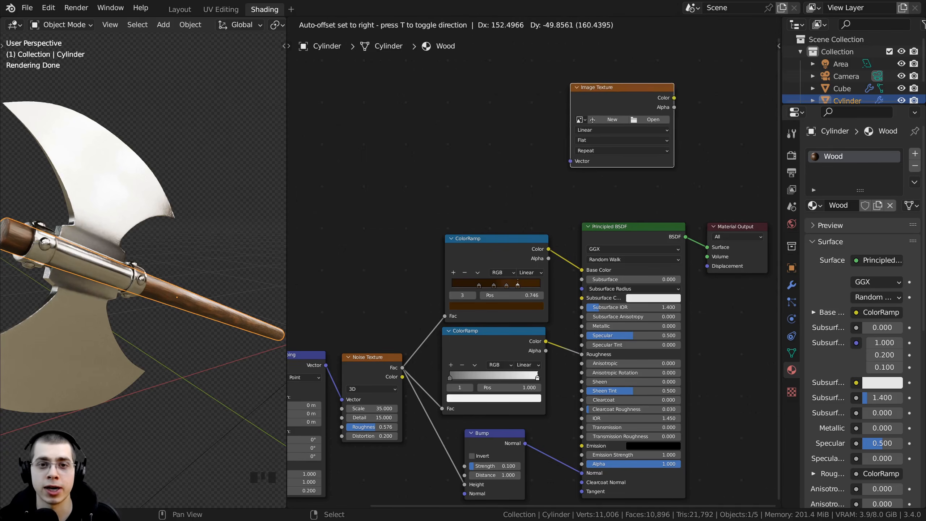
click(593, 135)
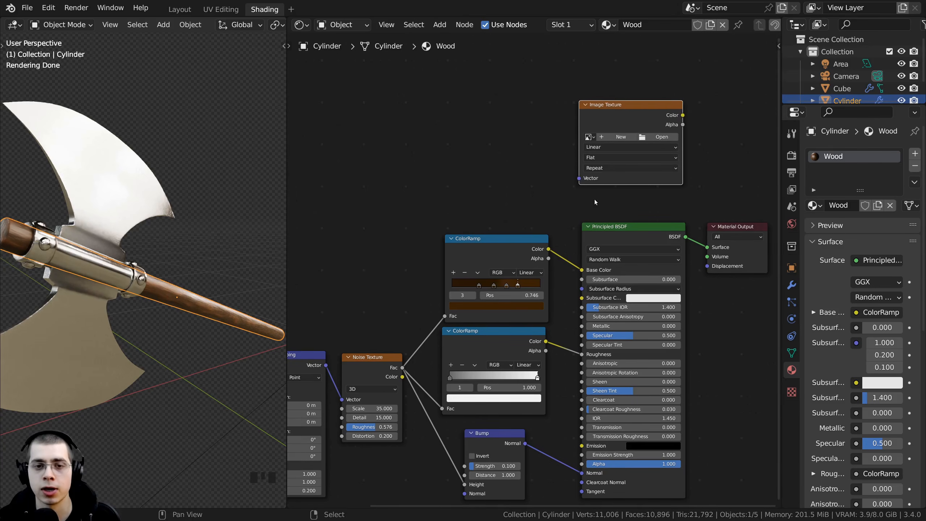
Start a new image in the Image Texture node and name it Axe.
scroll(532, 200, up, 3)
middle_drag(594, 199, 527, 264)
scroll(527, 265, up, 3)
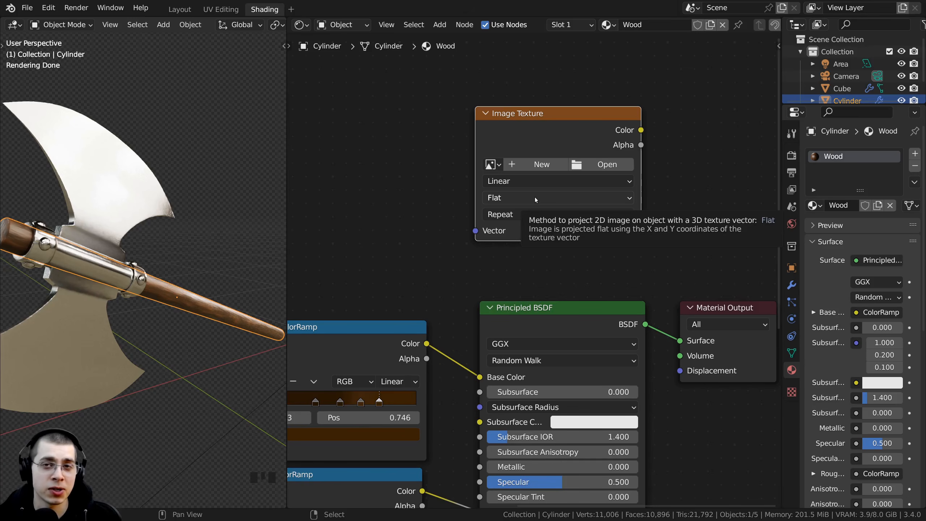
click(522, 167)
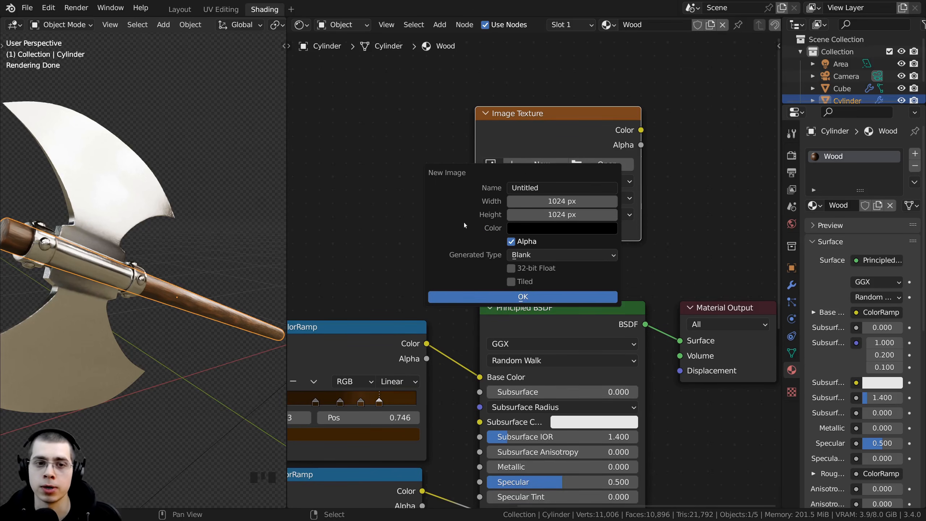
click(523, 187)
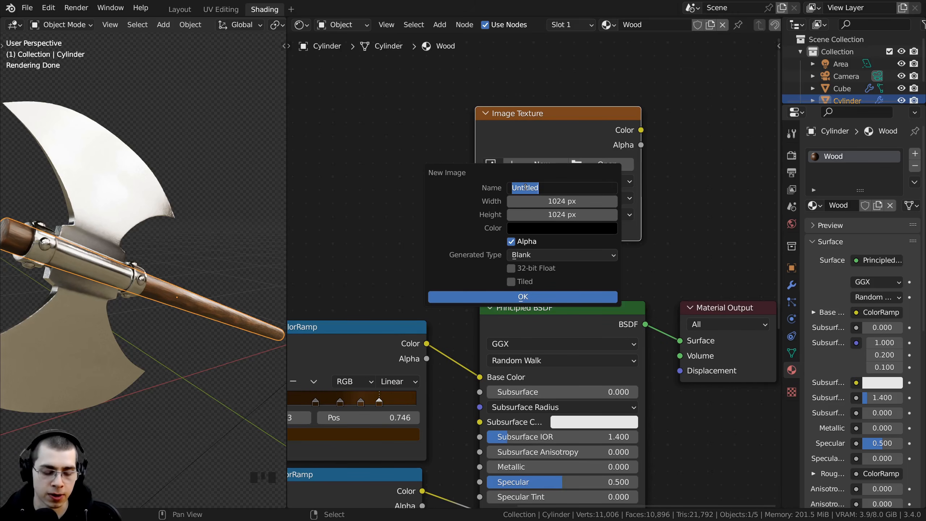
text(Axe)
key(Return)
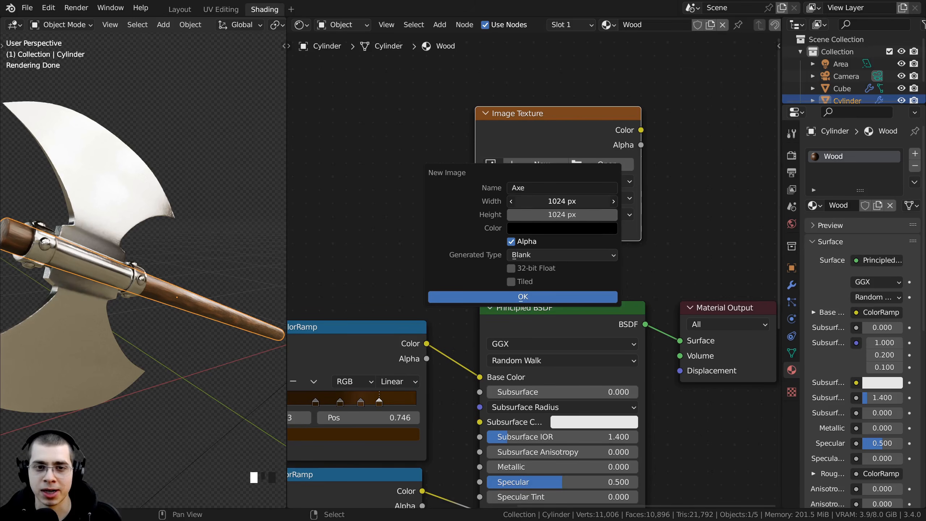
Set the new image's width and height to 4096 px and create it.
click(549, 199)
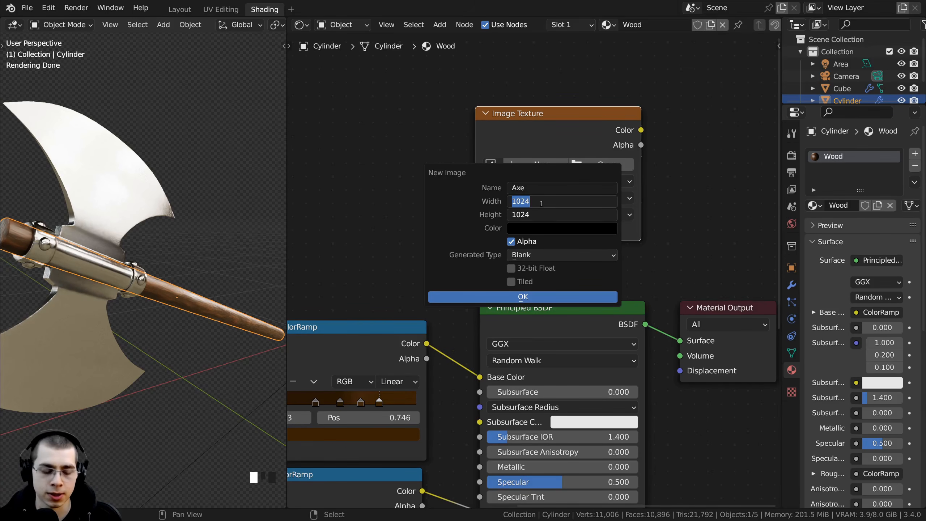
key(BackSpace)
text(4096)
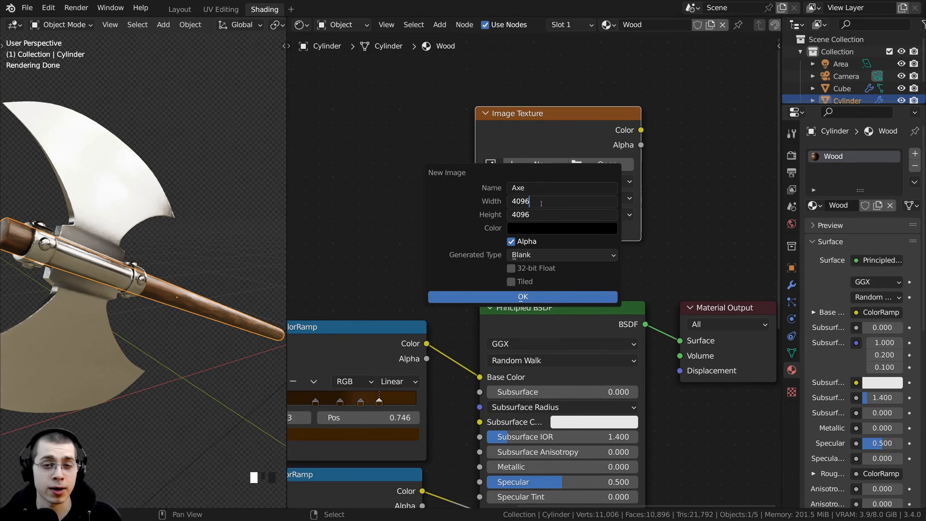
key(Return)
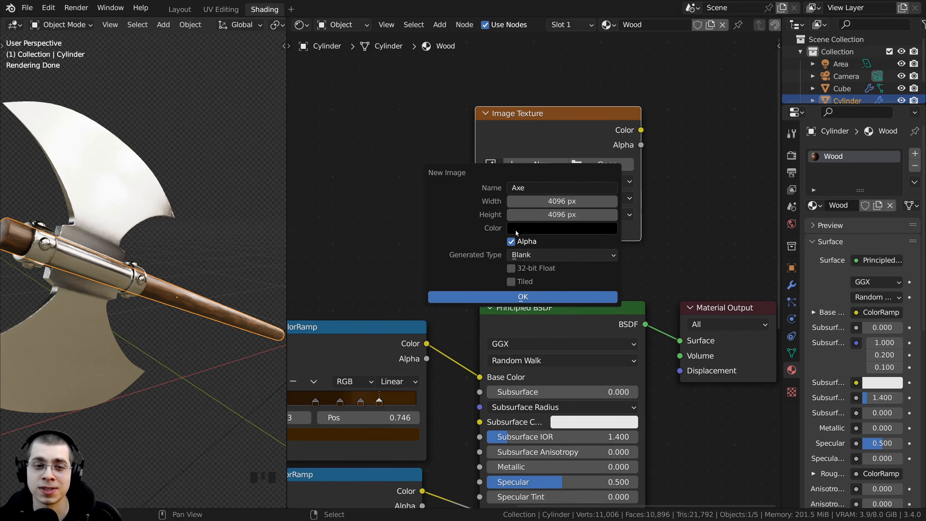
click(512, 298)
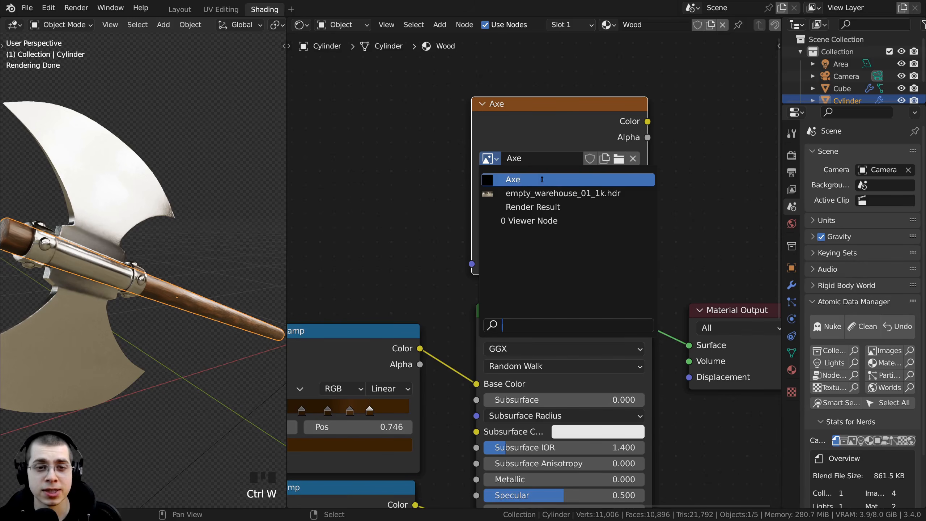
Pick the Axe image in the Image Texture node and nudge the node slightly above the Principled BSDF.
click(507, 178)
drag(532, 135, 529, 138)
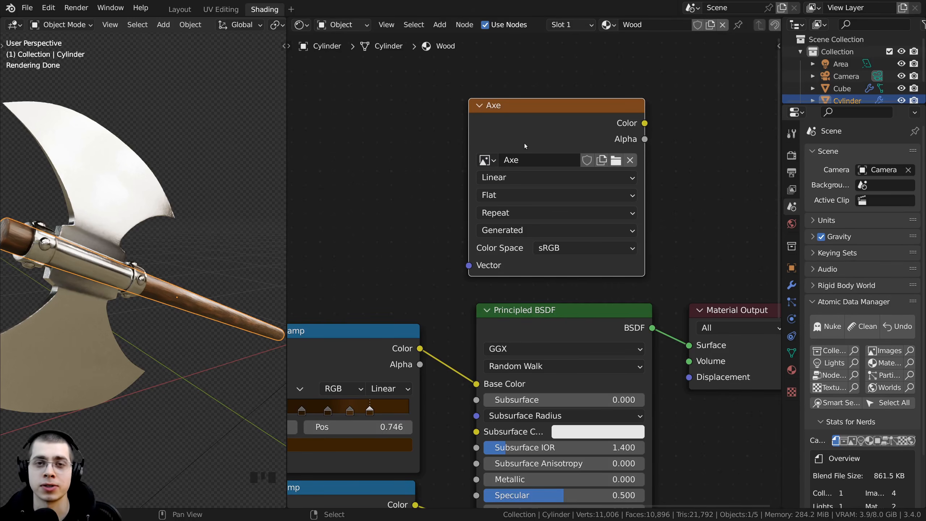
scroll(583, 132, down, 2)
middle_drag(129, 241, 118, 243)
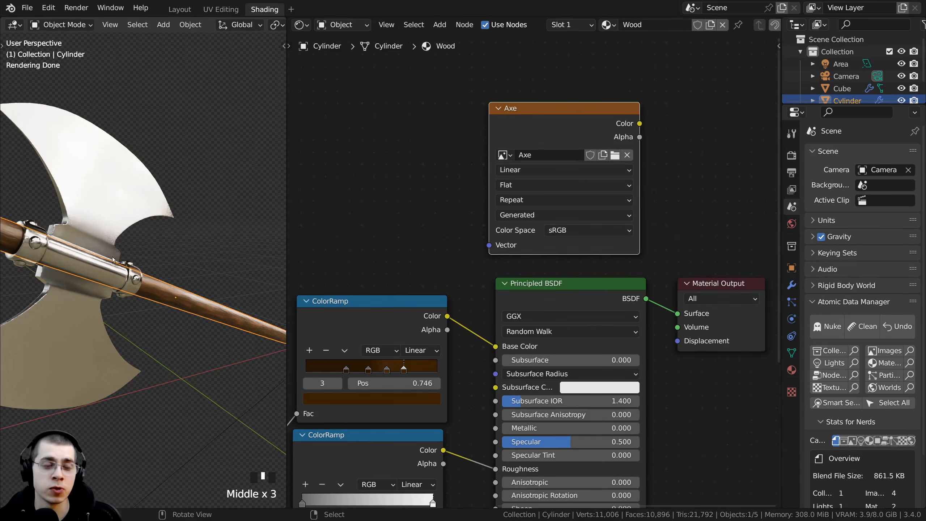
Switch to the UV Editing workspace and take the wooden handle out of Edit Mode.
mouse_move(524, 146)
mouse_down()
mouse_move(528, 136)
mouse_move(522, 147)
mouse_up()
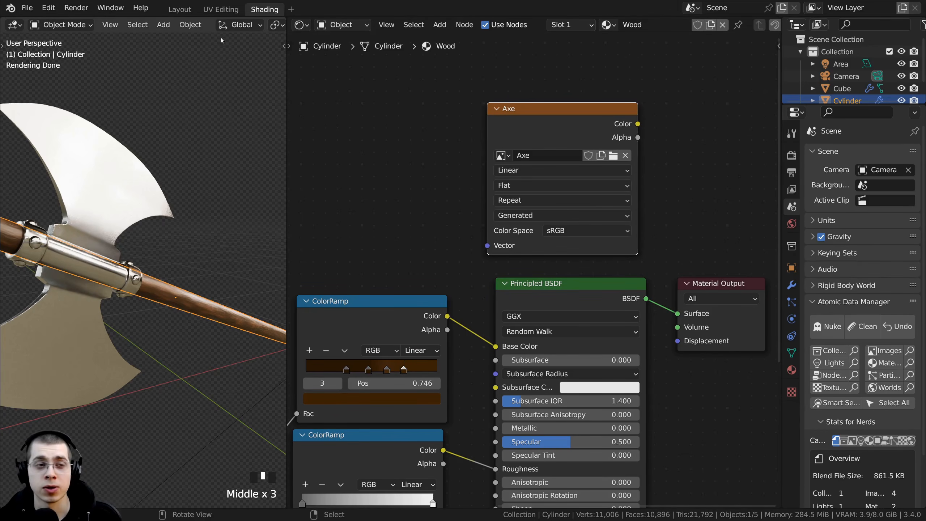
click(219, 10)
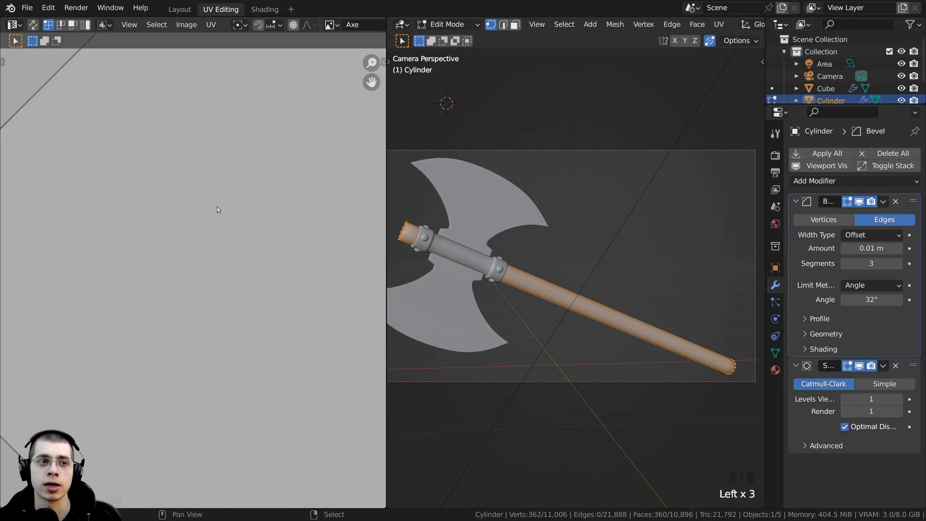
scroll(530, 259, down, 1)
shift+middle_drag(531, 260, 563, 240)
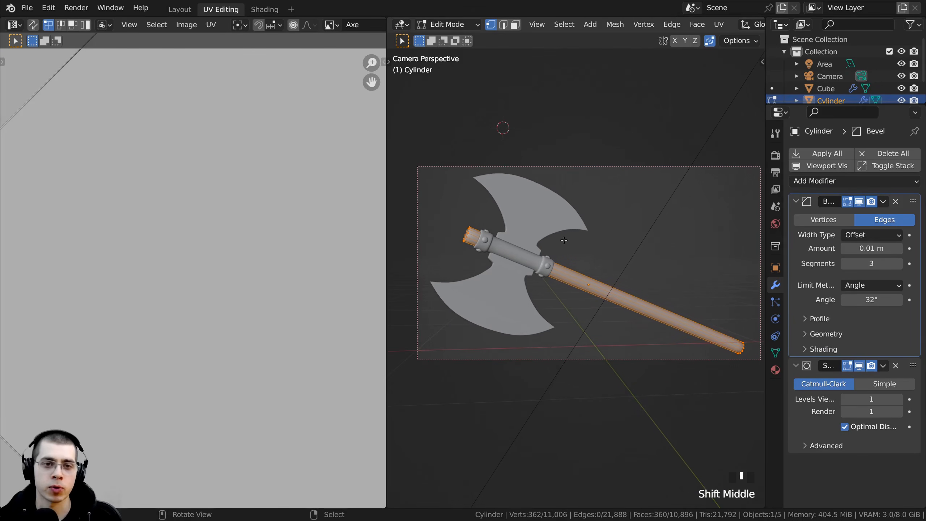
key(Tab)
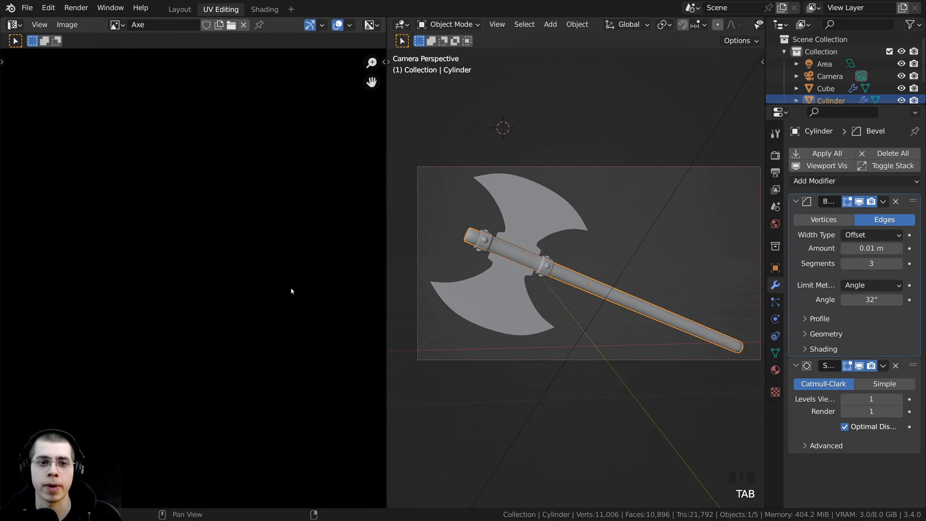
scroll(536, 251, down, 4)
scroll(519, 255, up, 1)
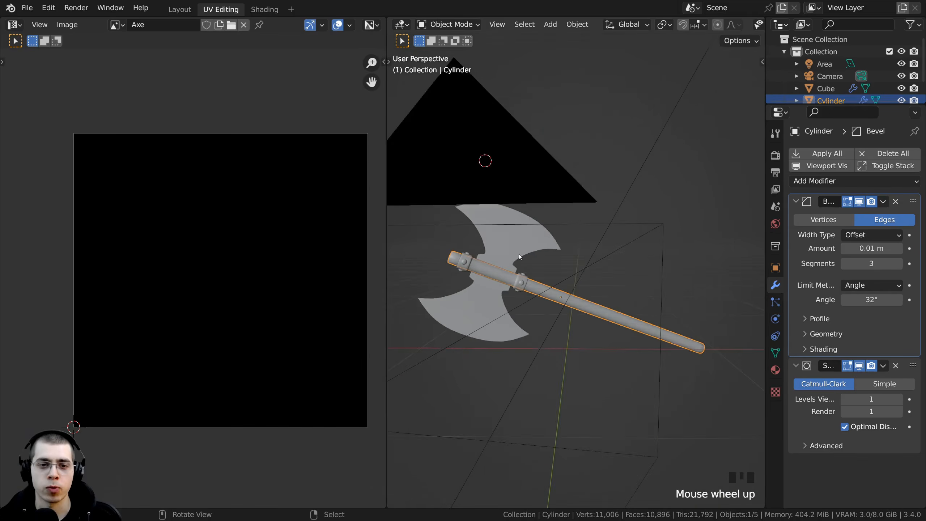
Add the metal ring fittings and the axe blade to the handle selection and enter Edit Mode on all three objects.
middle_drag(519, 256, 535, 311)
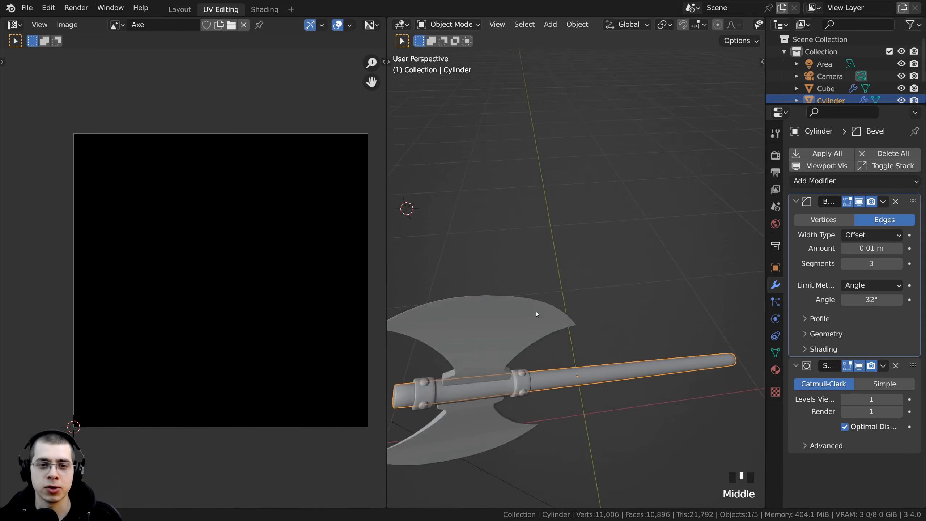
scroll(598, 255, up, 2)
middle_drag(598, 255, 485, 207)
right_click(638, 306)
middle_drag(639, 302, 644, 283)
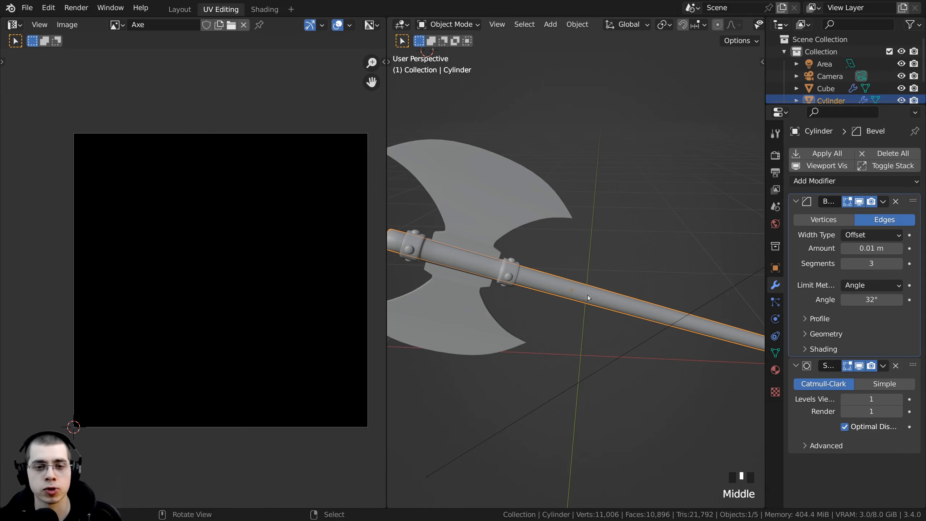
scroll(586, 234, down, 2)
middle_drag(576, 241, 583, 257)
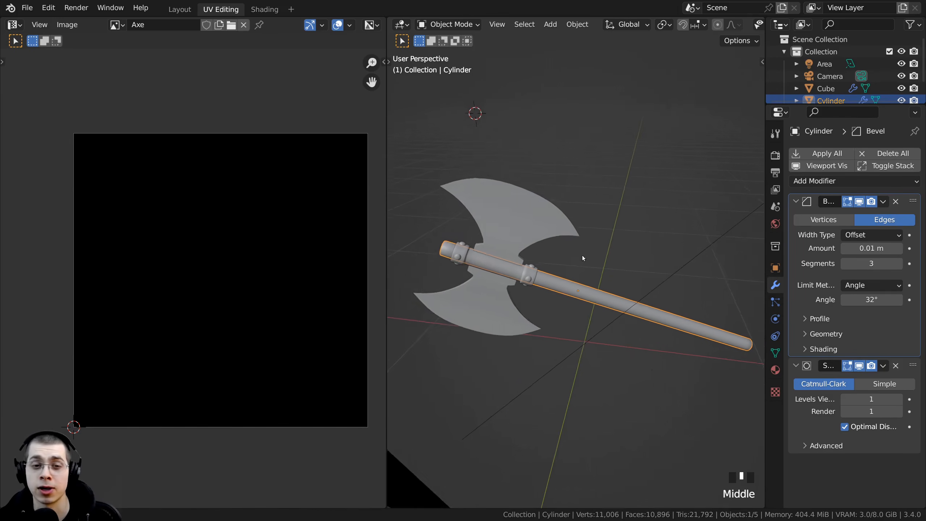
scroll(481, 253, up, 2)
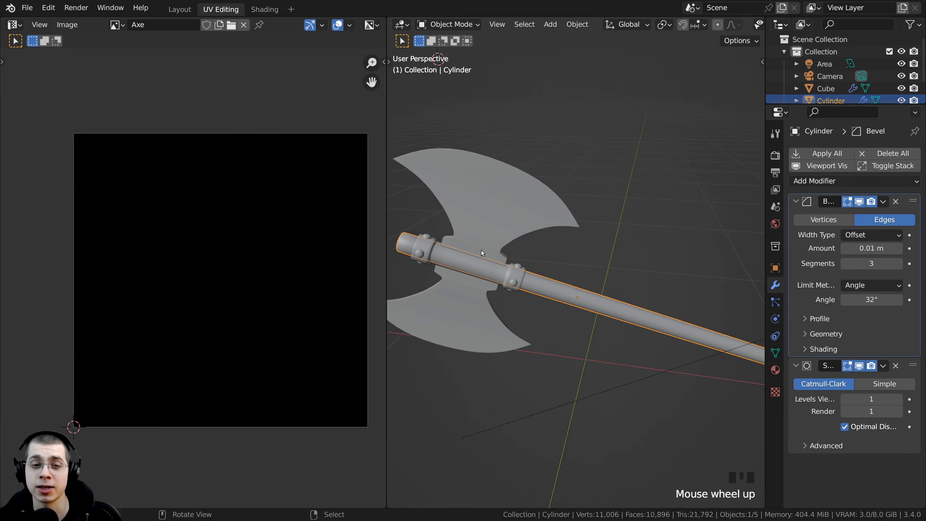
shift+right_click(513, 276)
shift+right_click(500, 217)
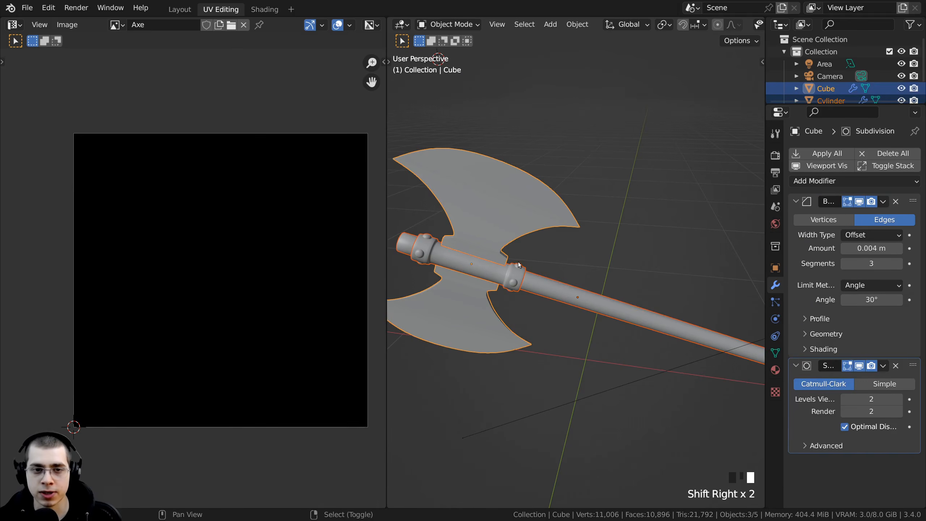
middle_drag(512, 258, 533, 275)
key(Tab)
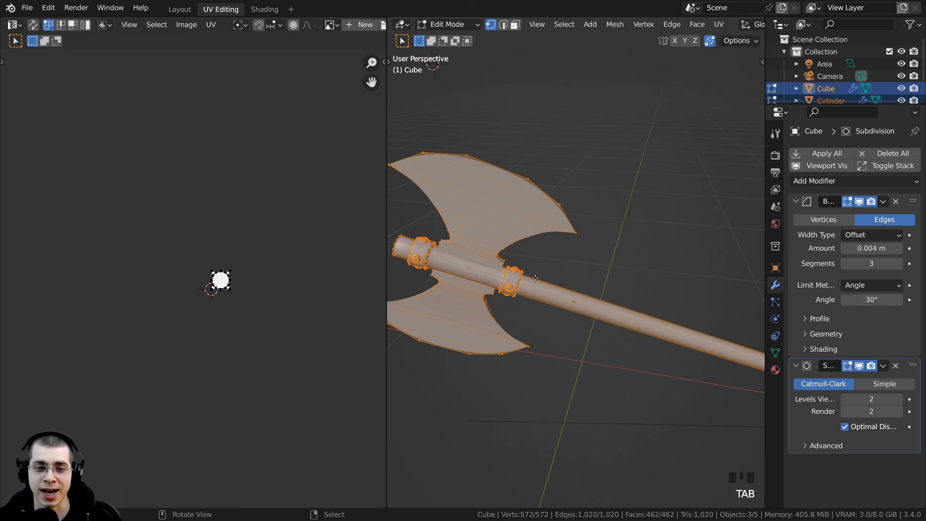
Display the Axe image in the UV editor behind the axe's UVs.
scroll(571, 310, down, 2)
middle_drag(572, 310, 555, 333)
scroll(617, 323, up, 2)
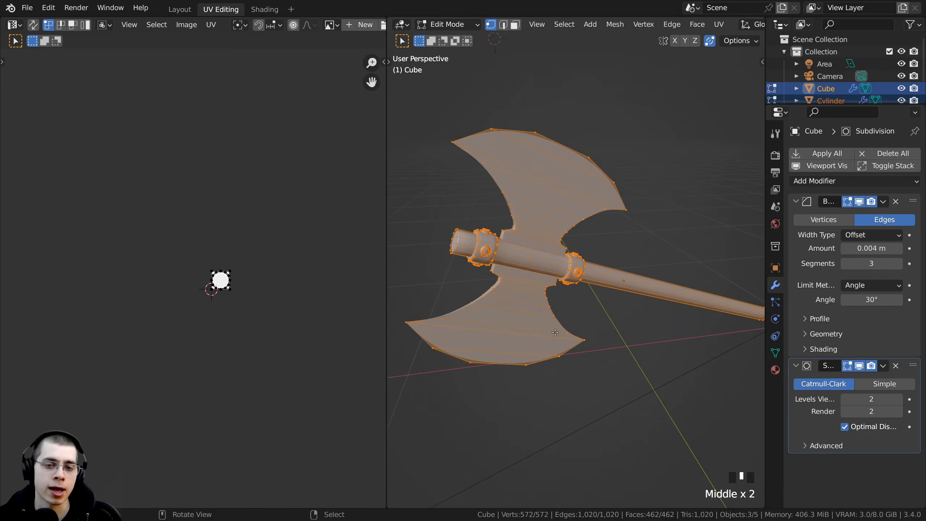
middle_drag(655, 279, 632, 287)
shift+middle_drag(568, 273, 584, 288)
click(14, 24)
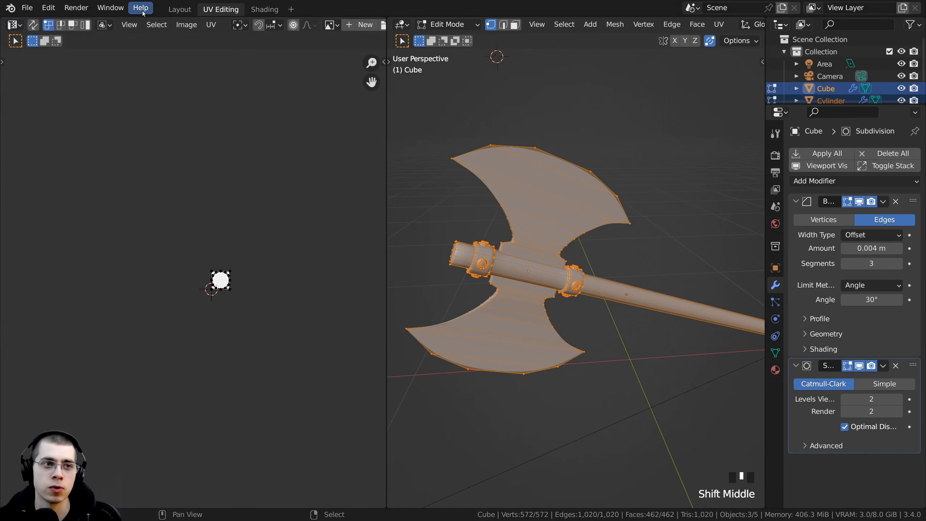
scroll(285, 31, down, 5)
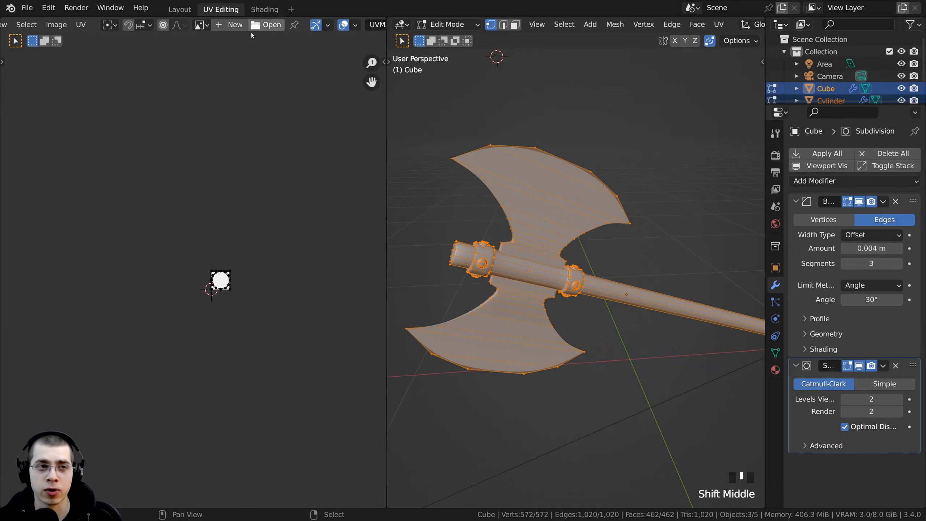
click(199, 28)
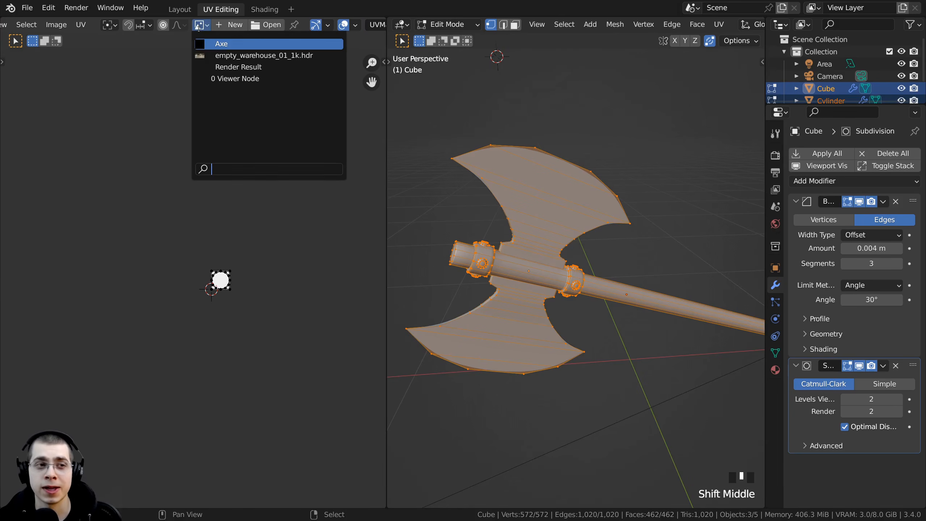
click(221, 45)
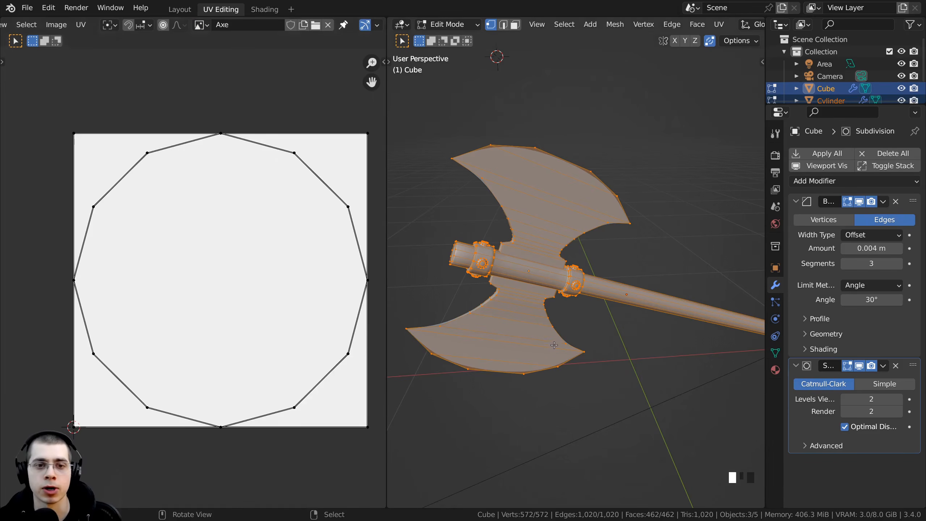
Select all the geometry of the blade, ring fittings and handle for unwrapping.
middle_drag(552, 322, 590, 144)
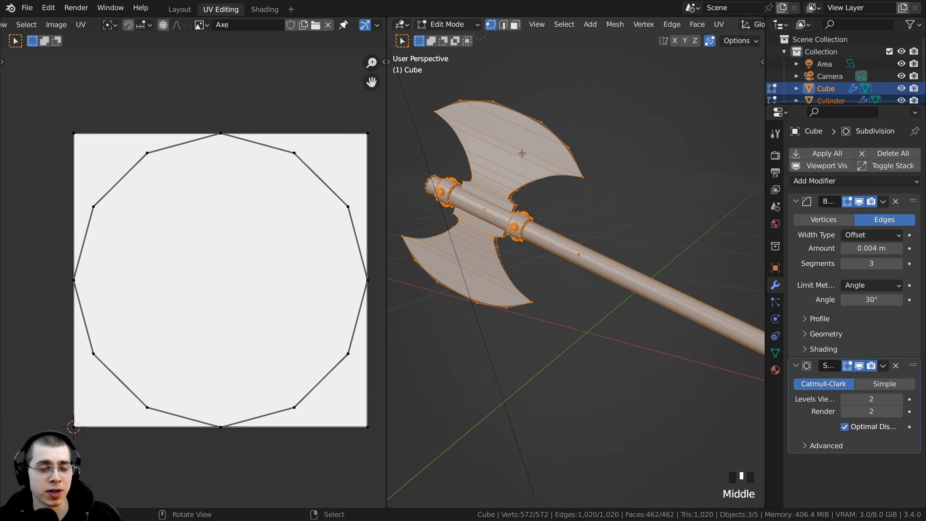
shift+middle_drag(661, 261, 554, 392)
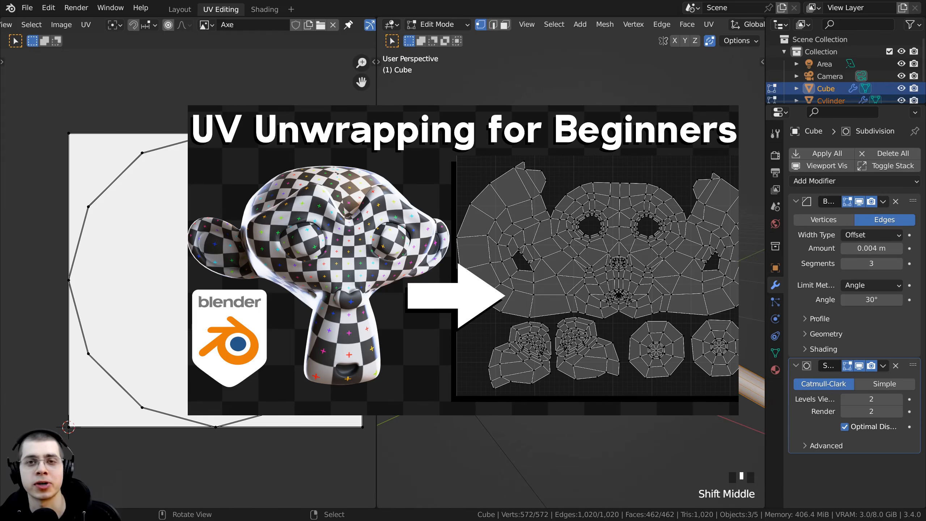
shift+middle_drag(547, 237, 529, 222)
middle_drag(525, 167, 520, 175)
key(a)
key(a)
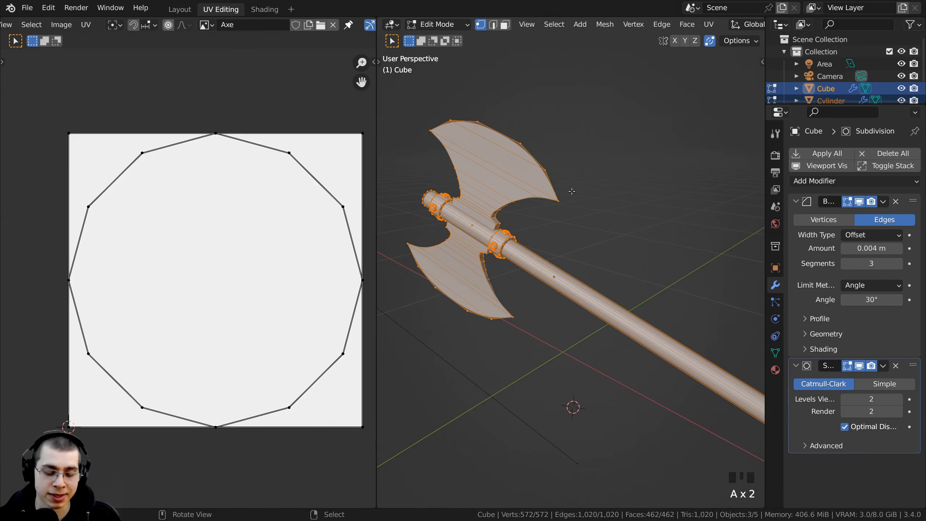
Unwrap the selected axe geometry with Smart UV Project, using an island margin of 0.003.
key(u)
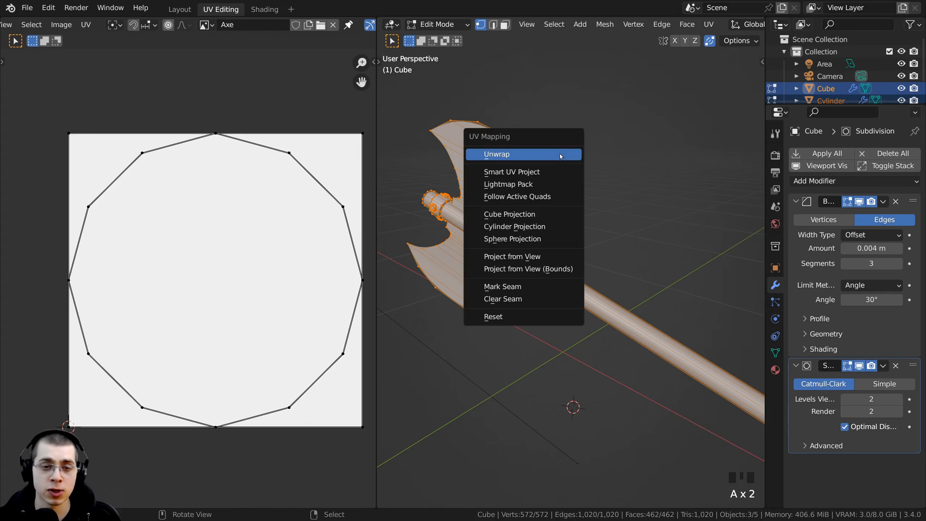
click(505, 178)
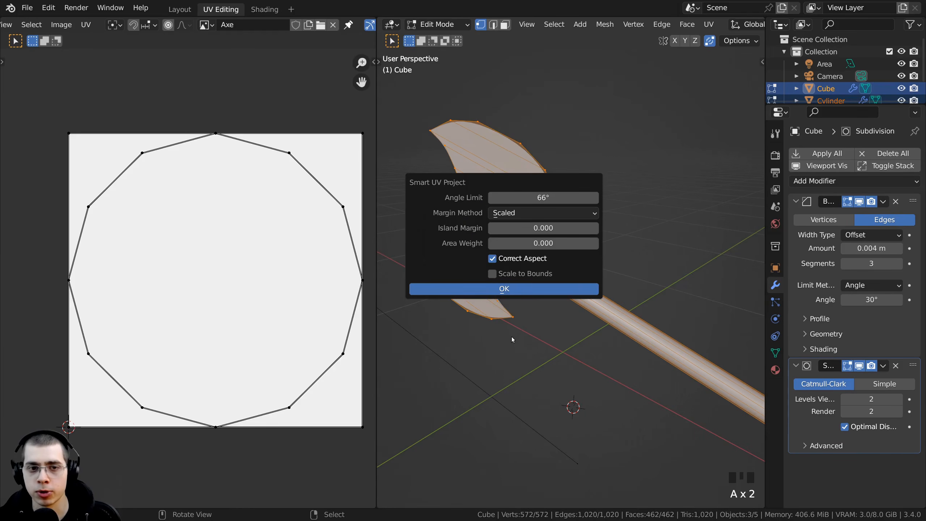
click(526, 228)
text(0.0)
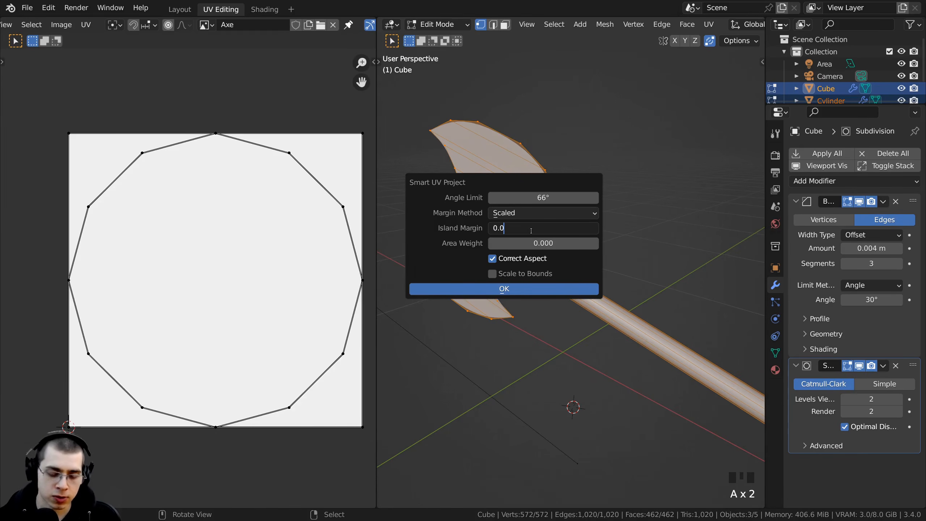
text(0)
text(3)
click(531, 230)
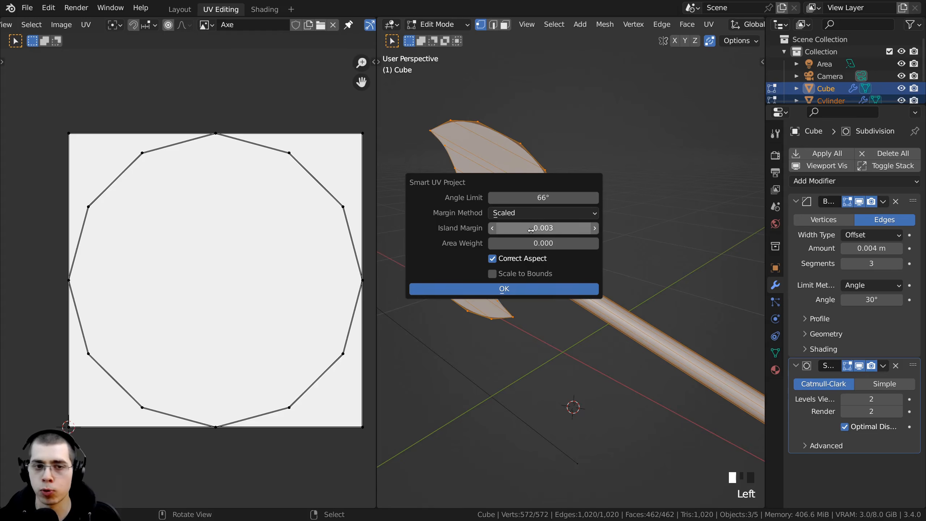
click(501, 289)
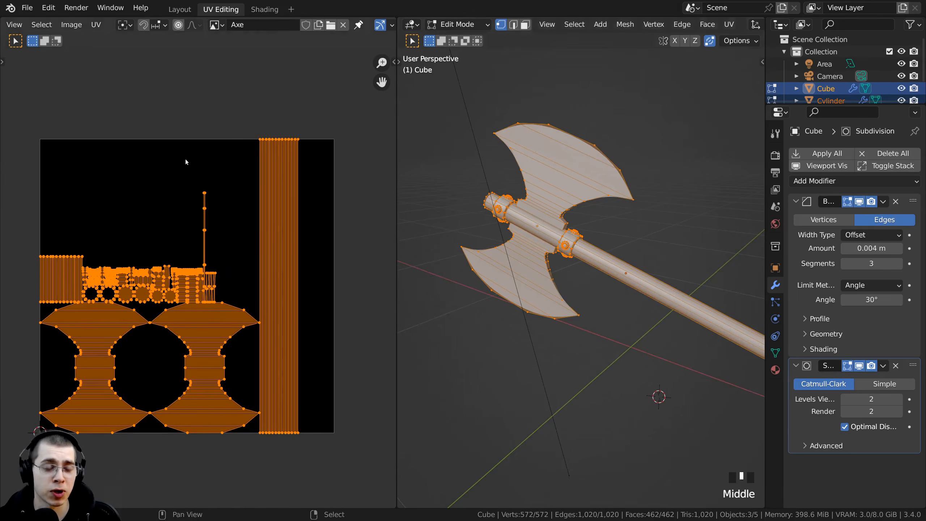
Check the new UV islands and inspect the axe's metal and wood materials with shaded materials in Object Mode.
scroll(196, 165, up, 4)
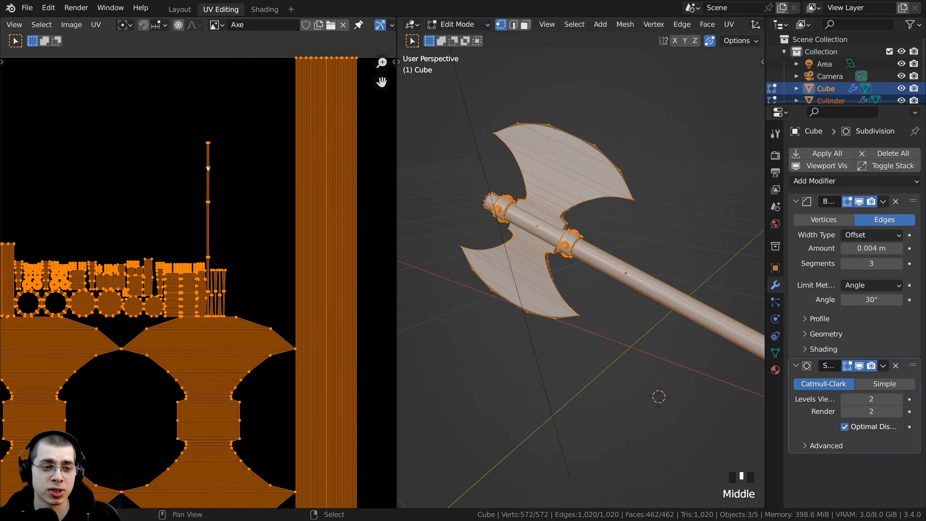
scroll(208, 168, down, 2)
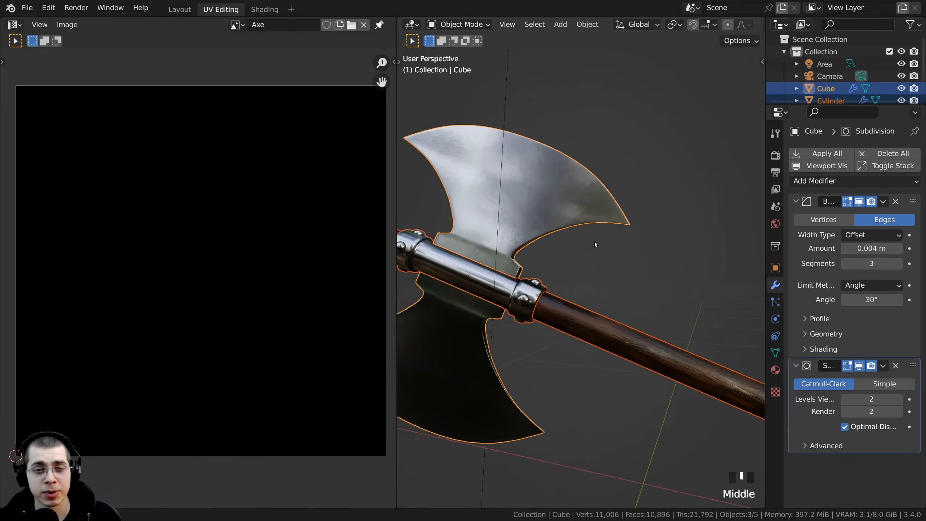
middle_drag(595, 243, 536, 205)
middle_drag(583, 229, 660, 280)
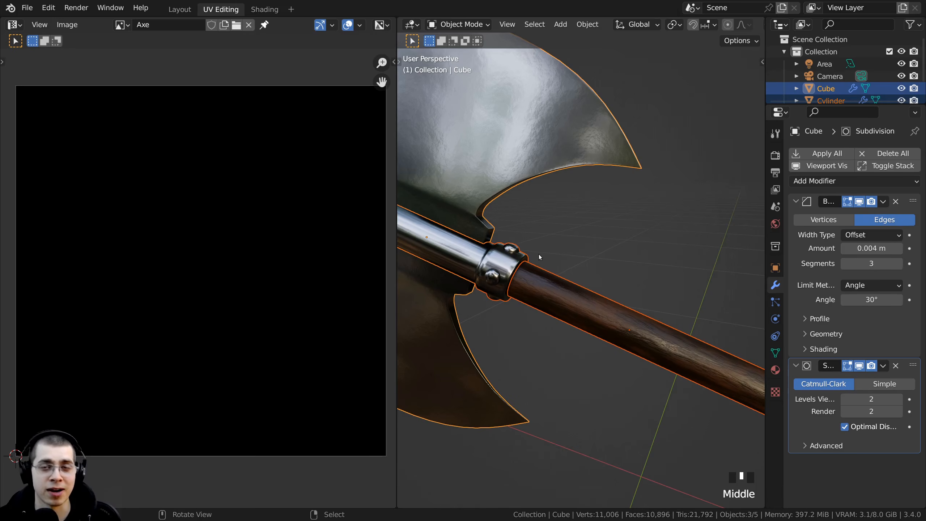
middle_drag(538, 254, 536, 252)
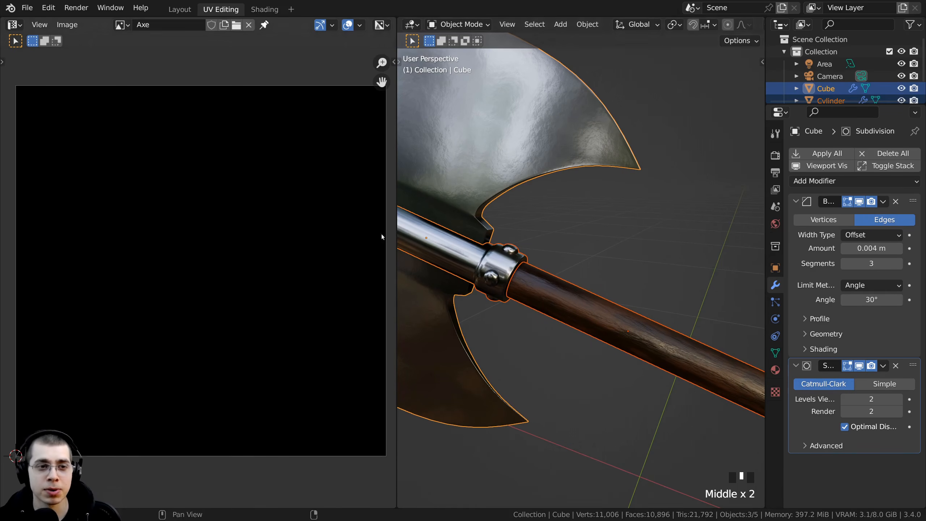
shift+middle_drag(630, 347, 628, 345)
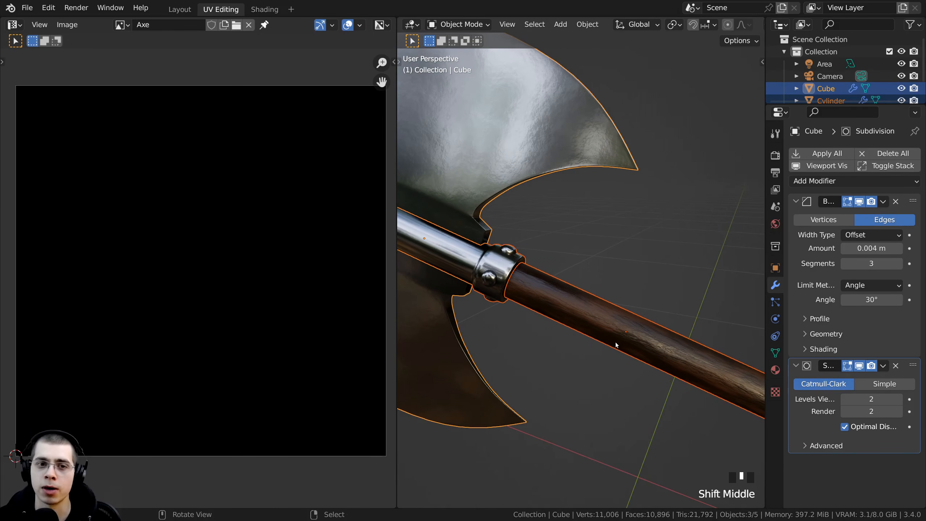
Return the axe objects to Edit Mode and examine the handle mesh and the layout of the UV islands on the Axe image.
key(Tab)
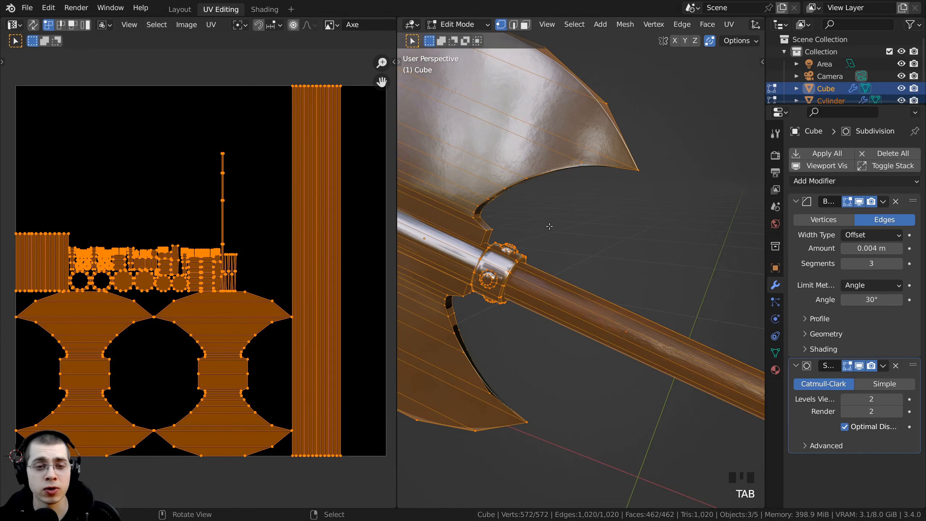
scroll(693, 389, up, 2)
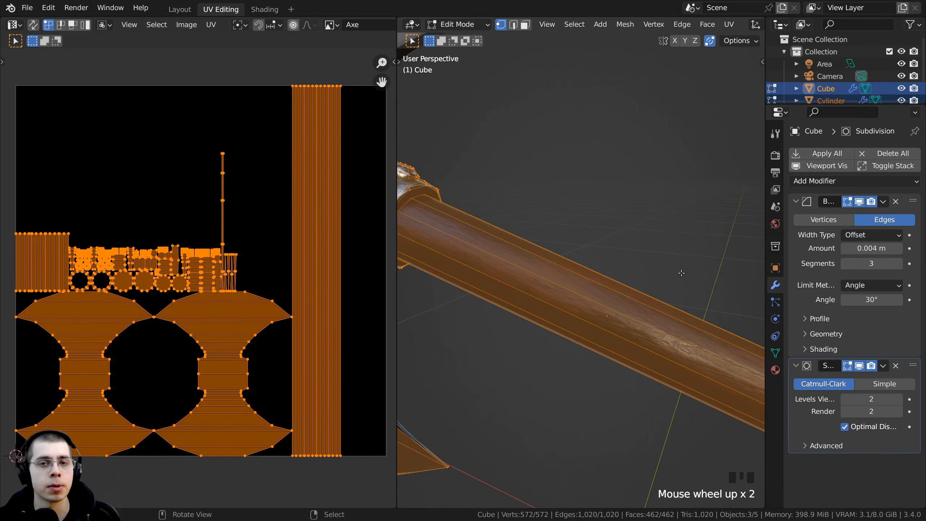
scroll(668, 363, down, 1)
middle_drag(646, 371, 650, 329)
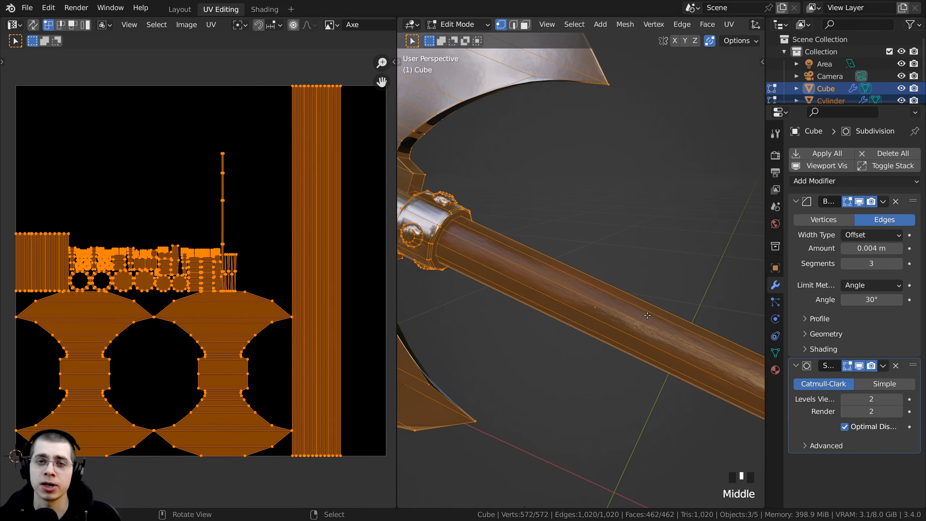
scroll(647, 315, down, 3)
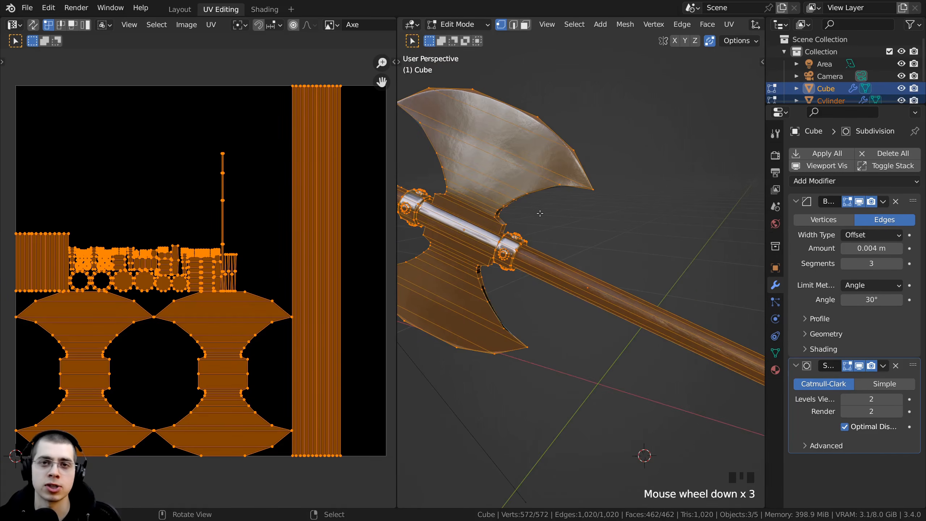
shift+middle_drag(523, 206, 535, 224)
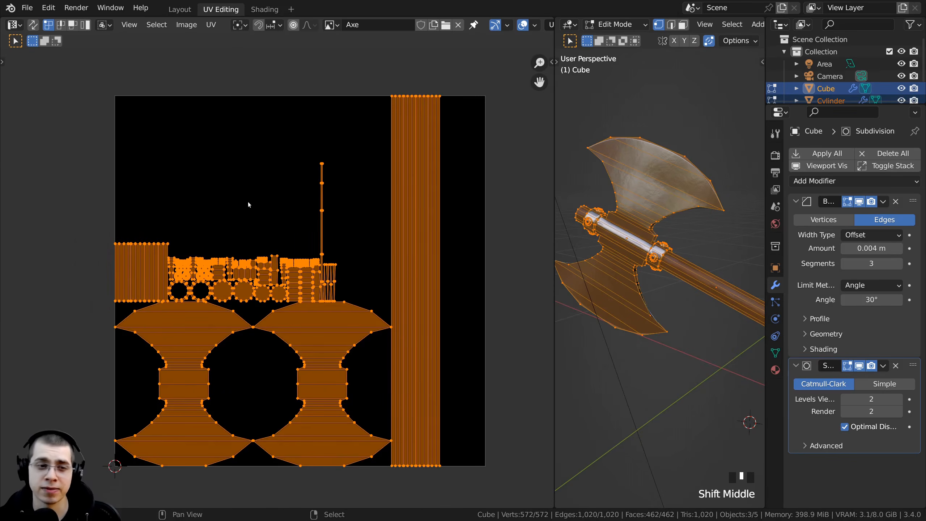
scroll(279, 219, up, 2)
shift+middle_drag(285, 216, 323, 265)
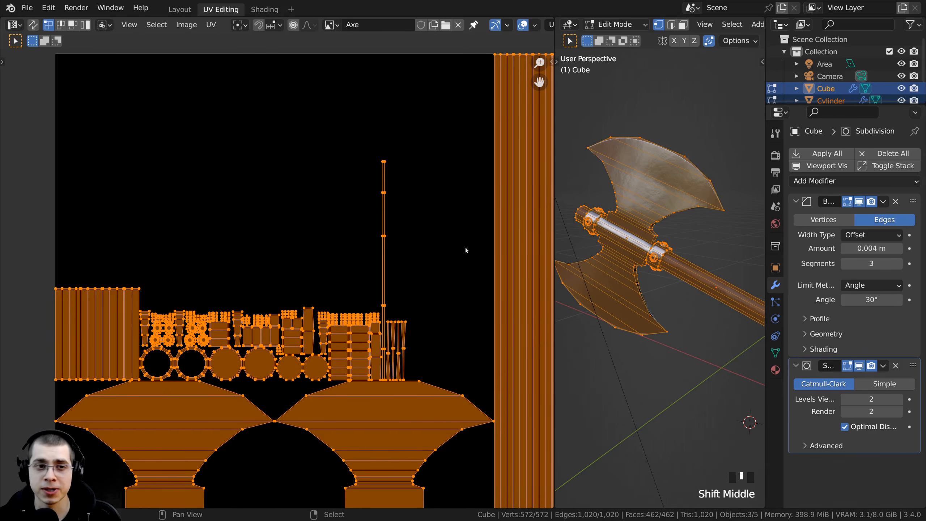
Clear the UV selection and select the long thin strip island above the blade islands.
shift+middle_drag(327, 287, 279, 102)
scroll(329, 256, up, 1)
mouse_move(294, 233)
shift+middle_down()
mouse_move(309, 223)
mouse_move(289, 250)
shift+middle_up()
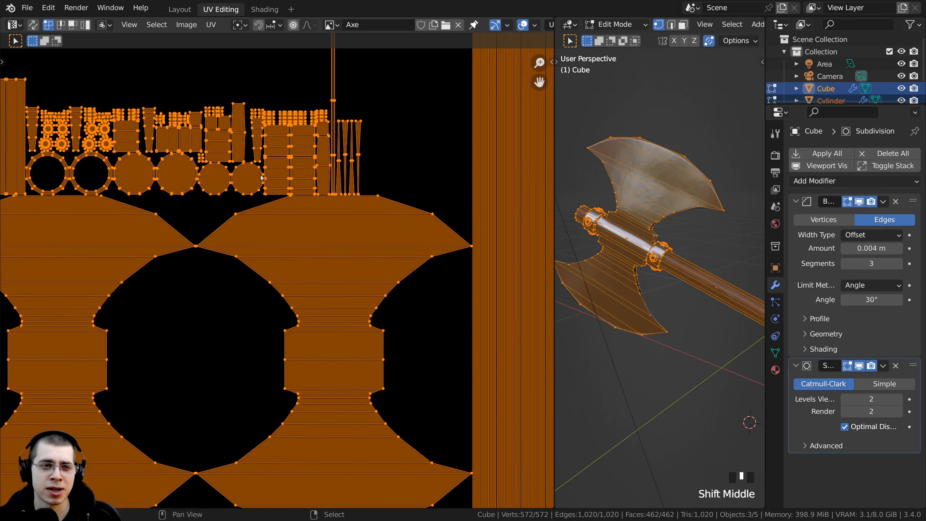
scroll(289, 183, down, 2)
shift+middle_drag(202, 46, 204, 277)
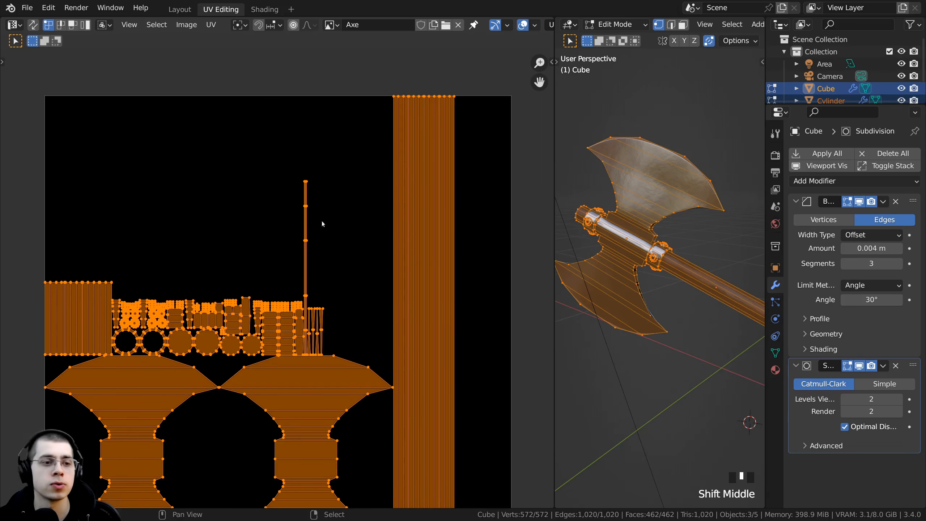
shift+middle_drag(291, 282, 277, 237)
key(a)
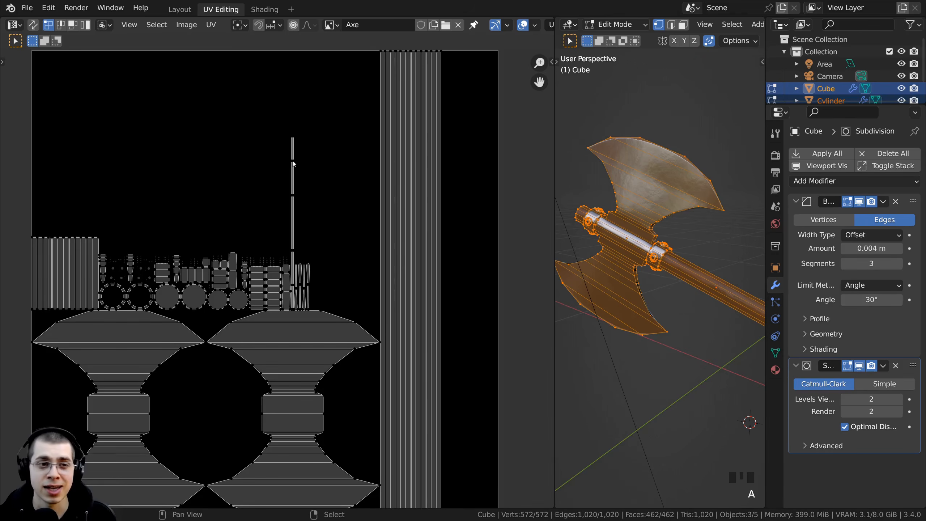
key(l)
scroll(277, 204, up, 3)
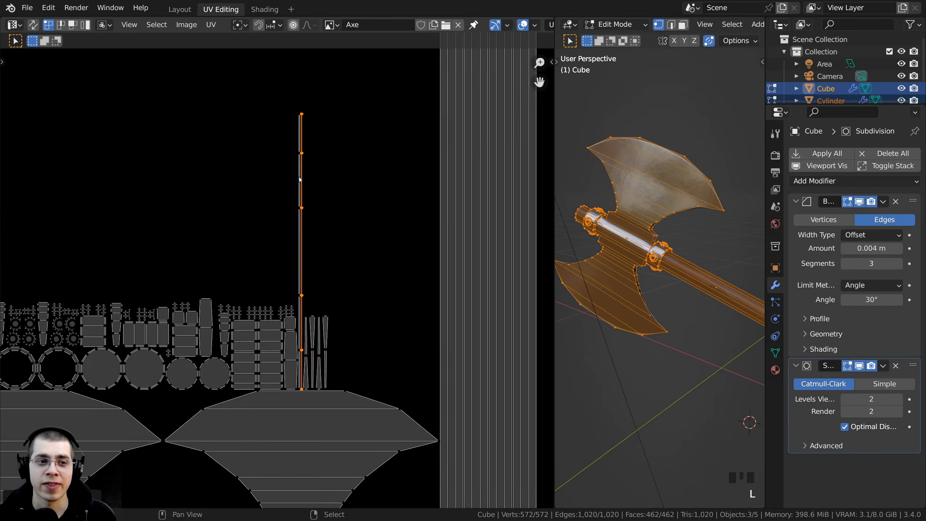
Add the four narrow tapered islands and the remaining thin strip beside the long strip island to the selection.
scroll(299, 388, down, 1)
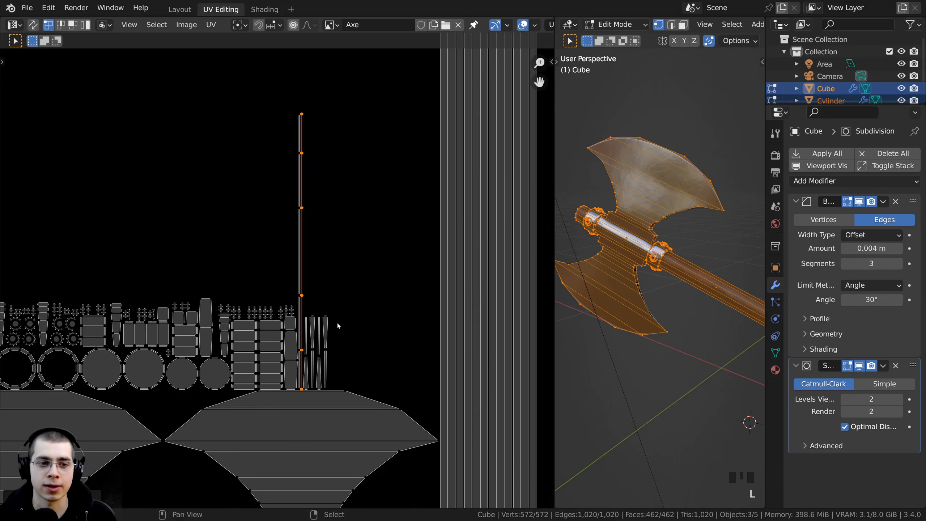
key(l)
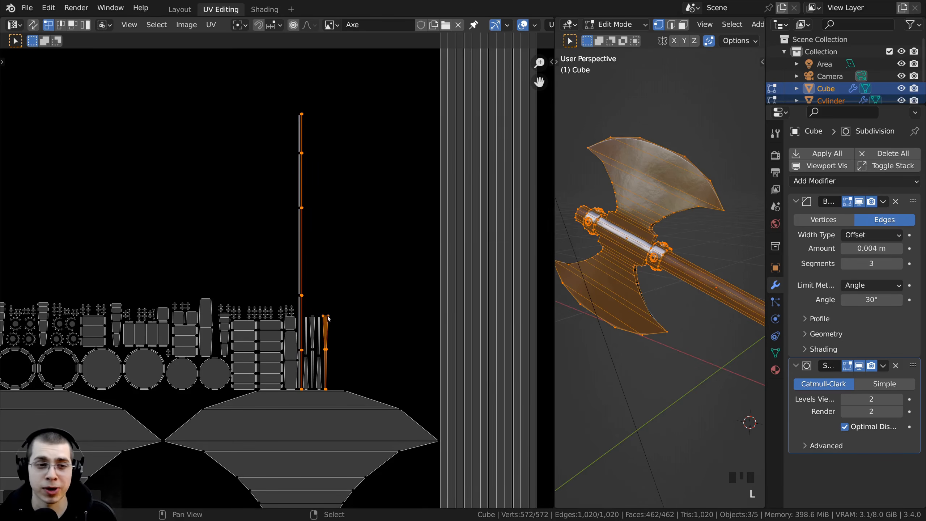
key(l)
key(l)
key(l)
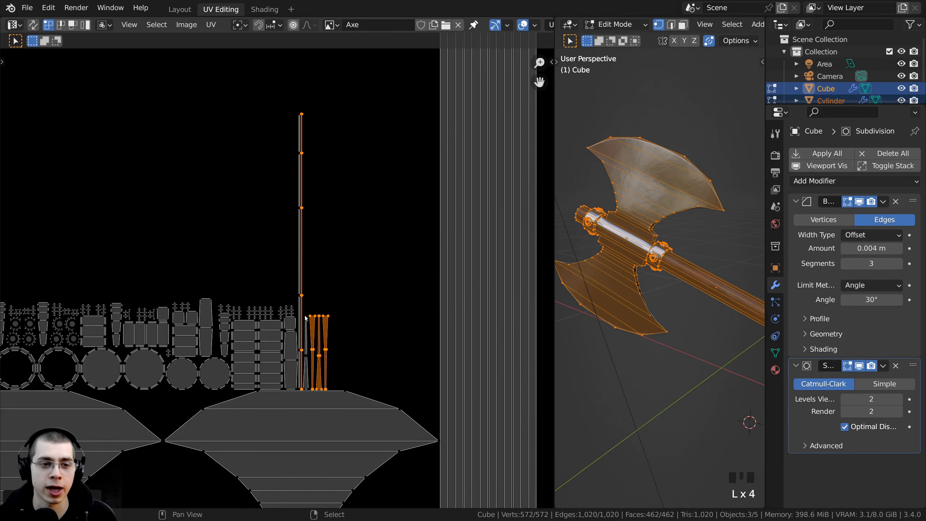
key(l)
scroll(306, 275, down, 1)
key(l)
key(l)
key(l)
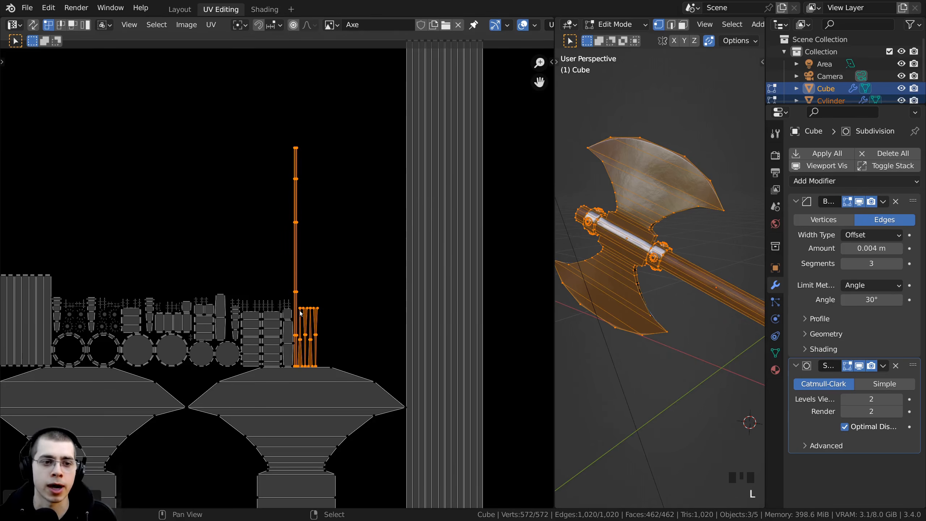
scroll(315, 318, down, 2)
middle_drag(369, 368, 357, 331)
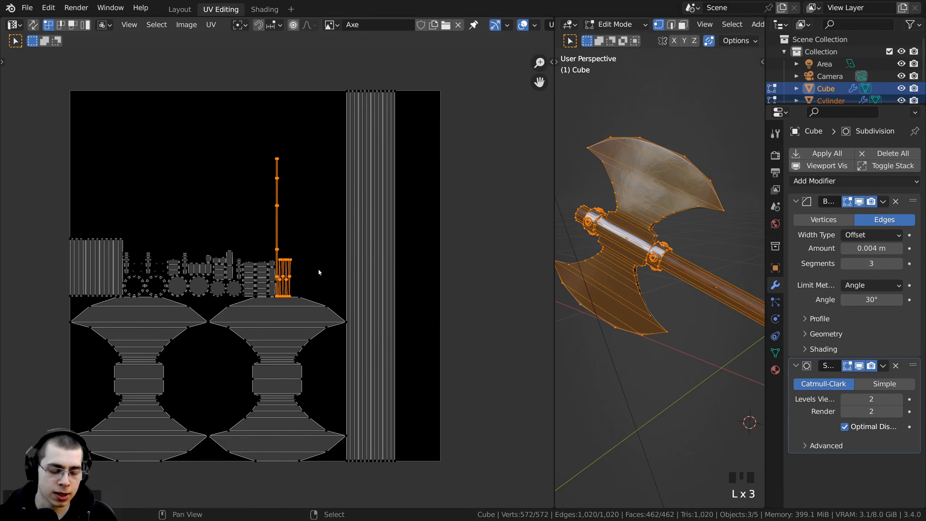
key(s)
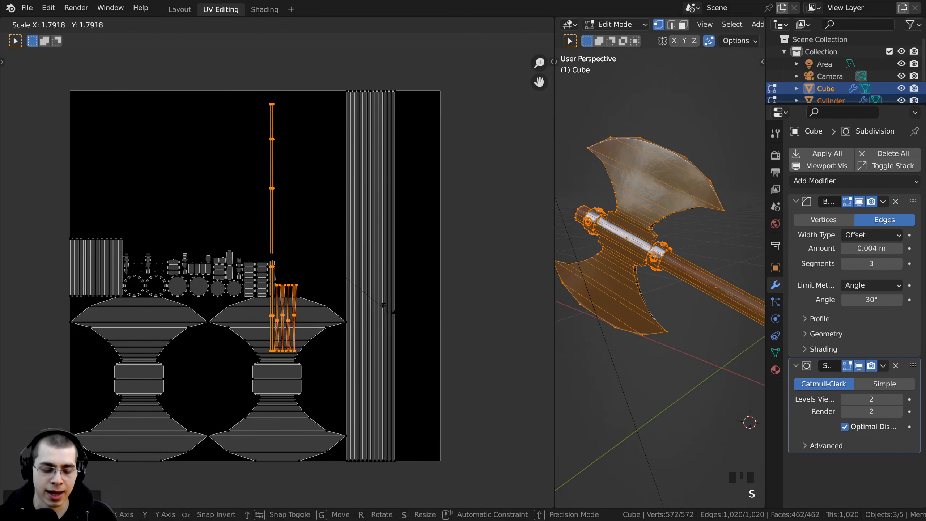
right_click(367, 355)
key(r)
right_click(331, 289)
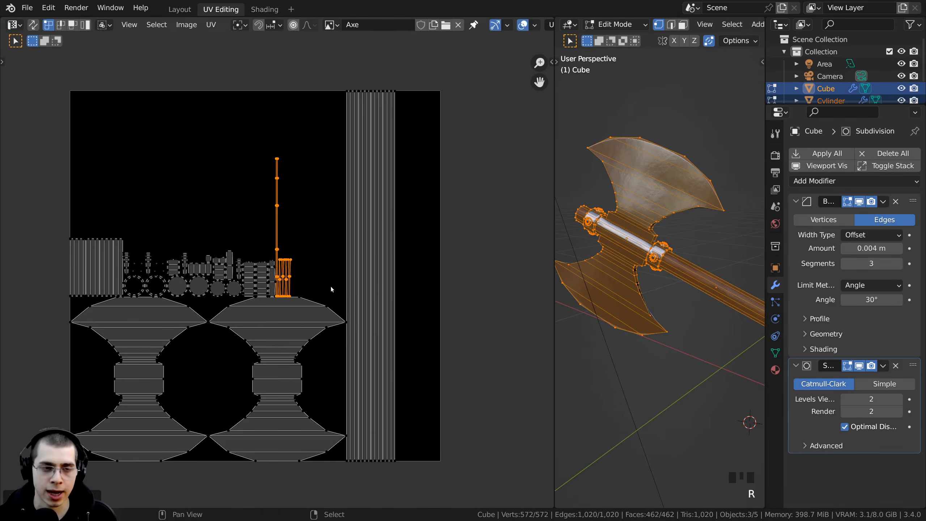
key(g)
click(304, 287)
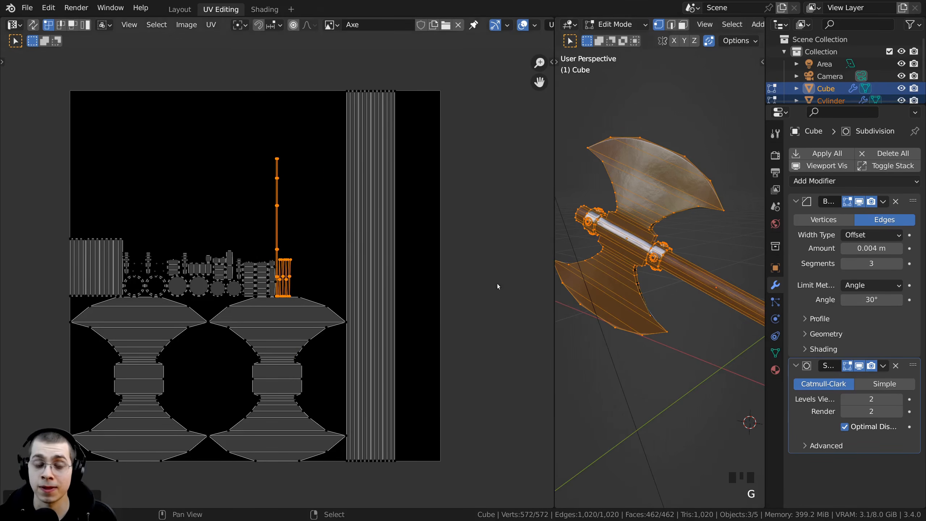
Enlarge the selected strip and tapered islands and move them into the empty space beside the tall handle island.
middle_drag(333, 287, 328, 260)
key(s)
key(g)
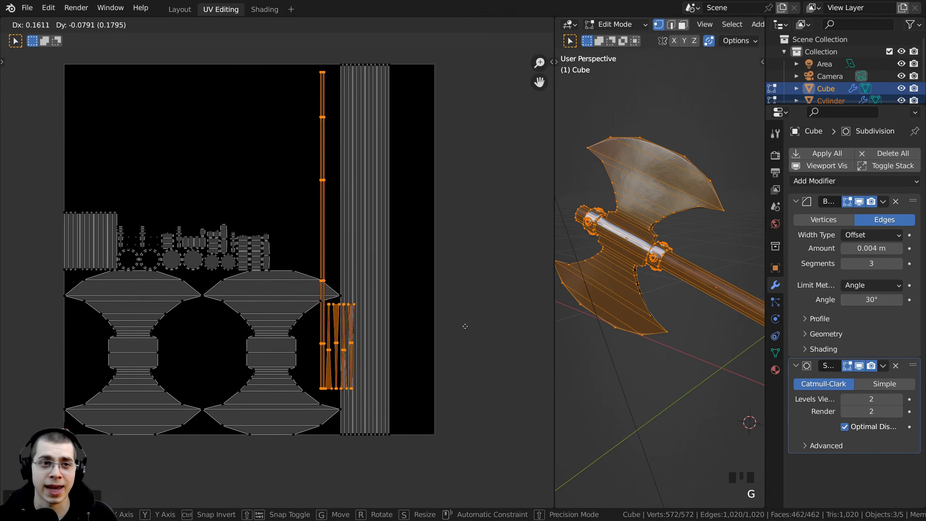
key(s)
click(529, 337)
key(g)
click(493, 305)
Fine-tune the scale and position of the selected islands to fill the image height without crossing its border or the handle island.
key(s)
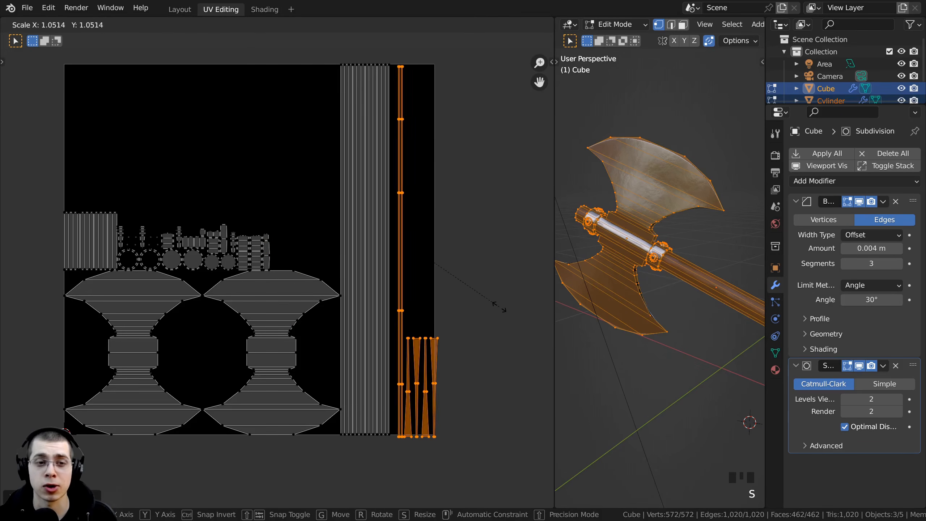
click(499, 308)
key(g)
click(495, 307)
key(s)
click(493, 307)
key(g)
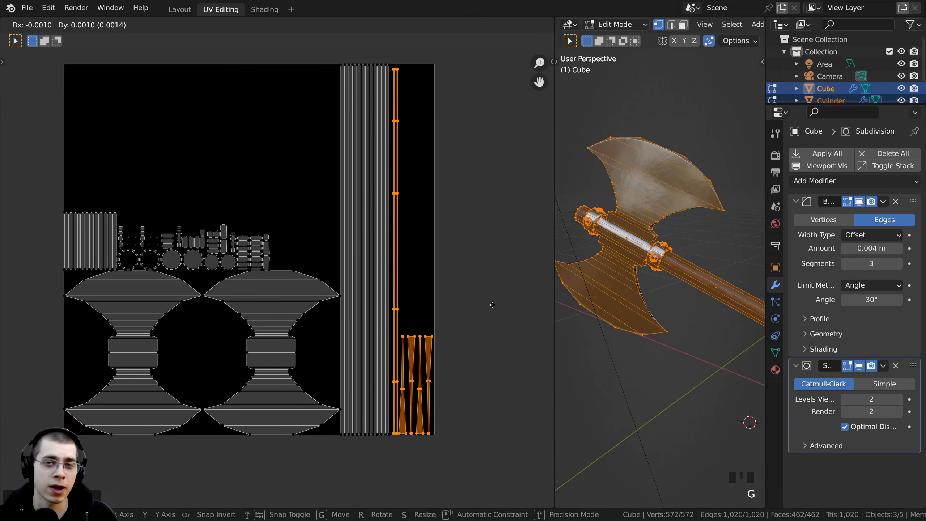
click(493, 305)
key(s)
click(494, 307)
key(g)
click(497, 309)
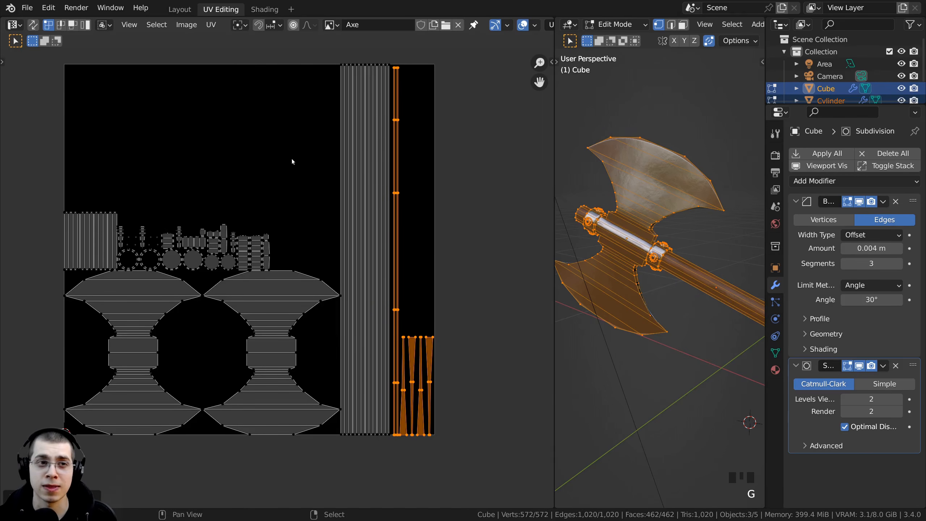
Select only the two outermost tapered islands, move them to the upper part of the empty strip and enlarge them.
middle_drag(307, 164, 314, 179)
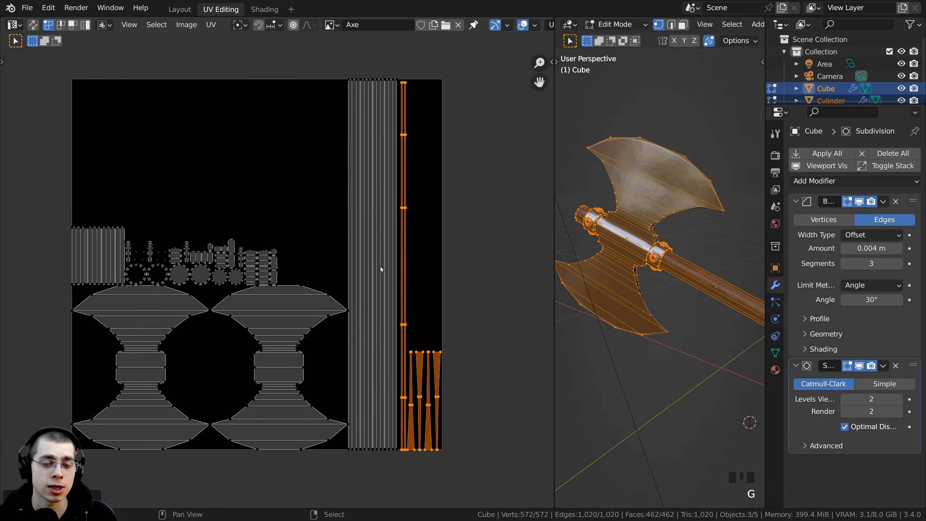
key(alt+a)
middle_drag(441, 351, 437, 334)
key(l)
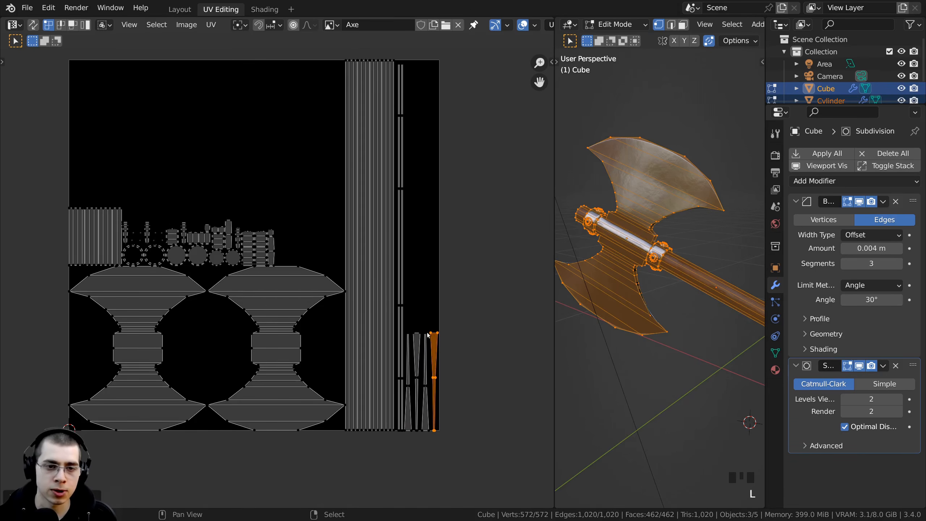
key(l)
key(s)
key(g)
click(451, 141)
key(s)
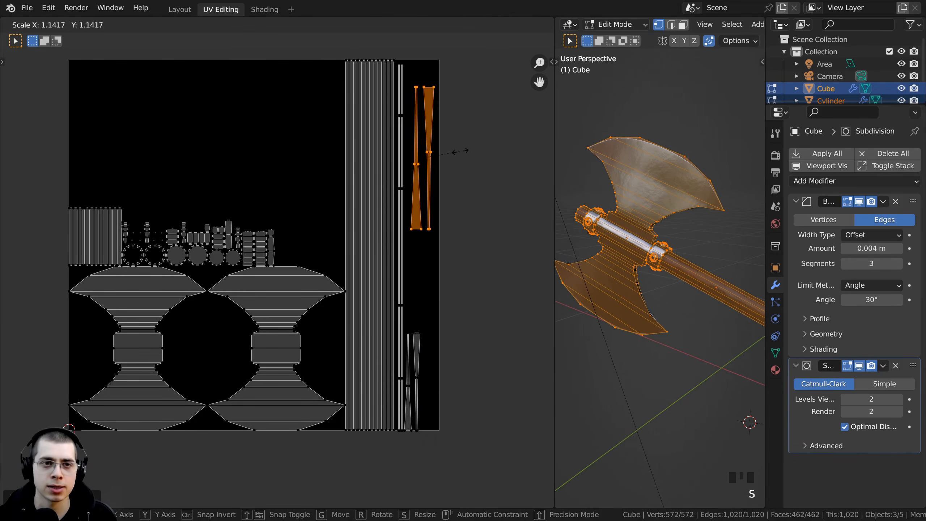
click(461, 150)
key(g)
click(459, 139)
Select only the two remaining tapered islands and enlarge them in the lower part of the strip.
key(alt+a)
key(l)
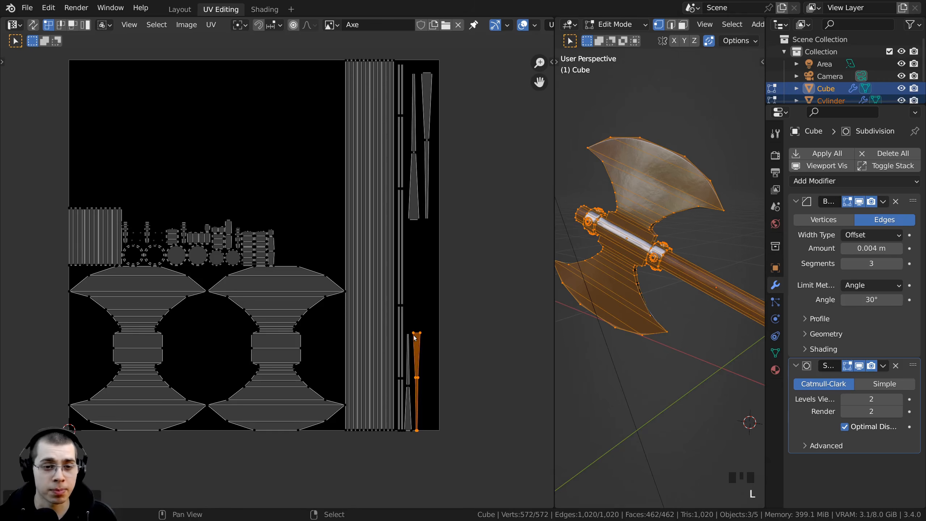
key(l)
key(s)
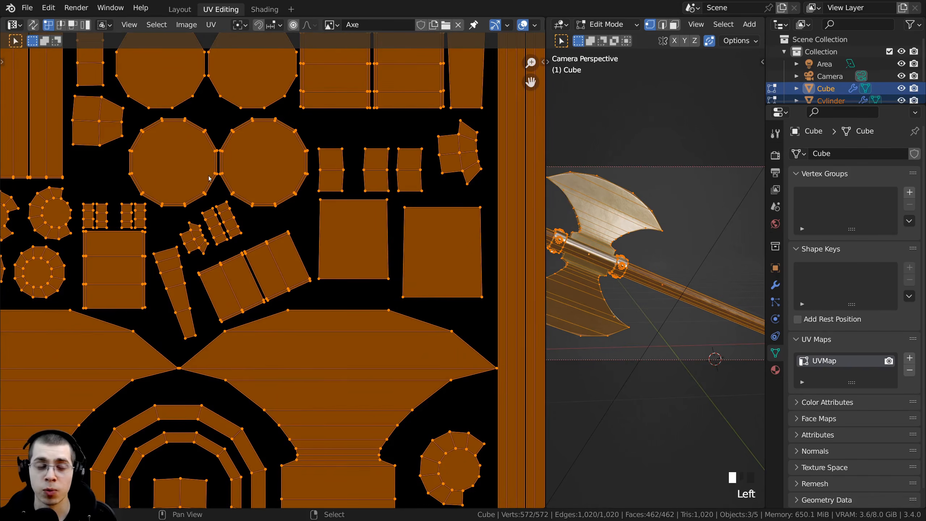
Examine the rearranged UV layout for the size and spacing of the islands across the Axe image.
middle_drag(223, 195, 224, 226)
scroll(223, 224, up, 1)
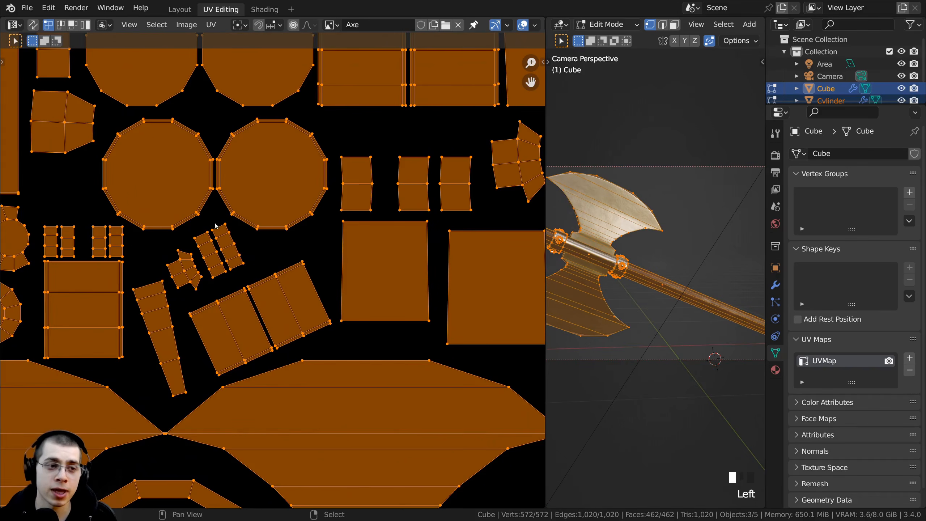
scroll(214, 224, down, 5)
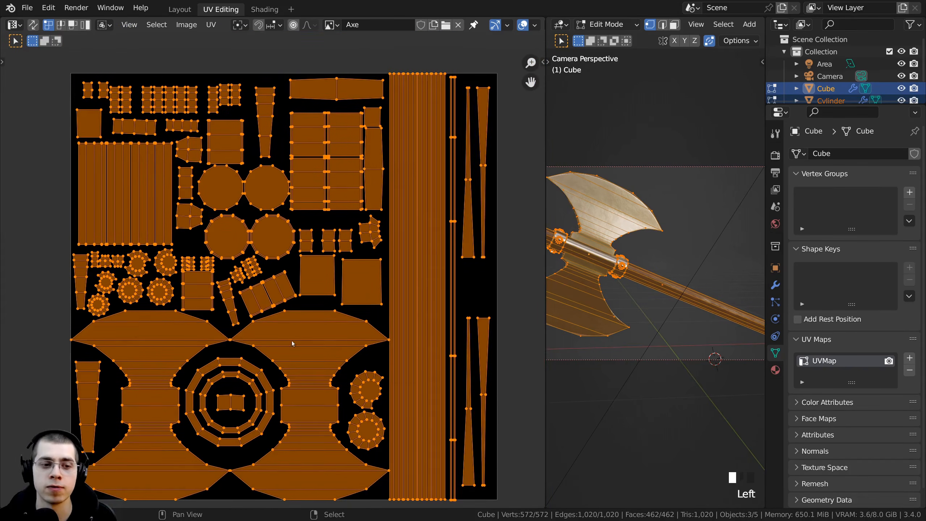
middle_drag(292, 341, 313, 277)
scroll(335, 262, up, 1)
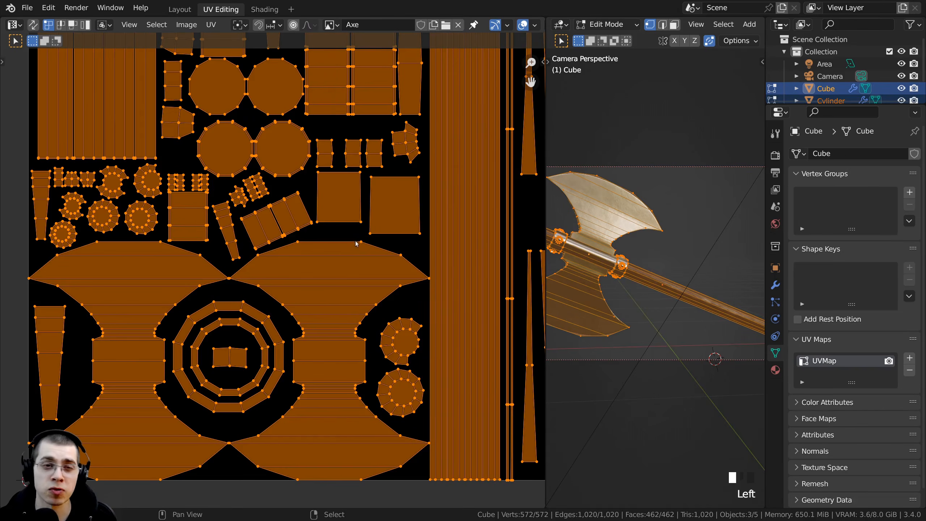
scroll(346, 237, down, 3)
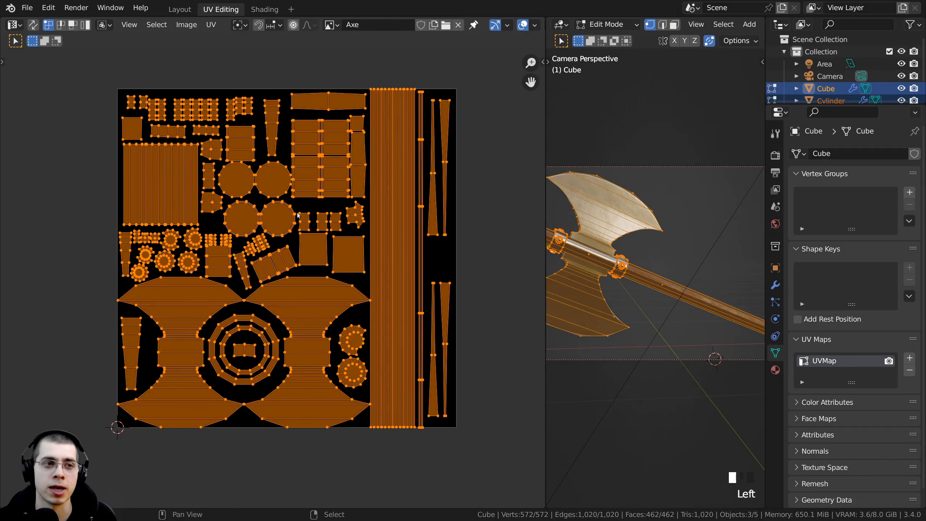
scroll(307, 251, up, 2)
middle_drag(292, 242, 294, 249)
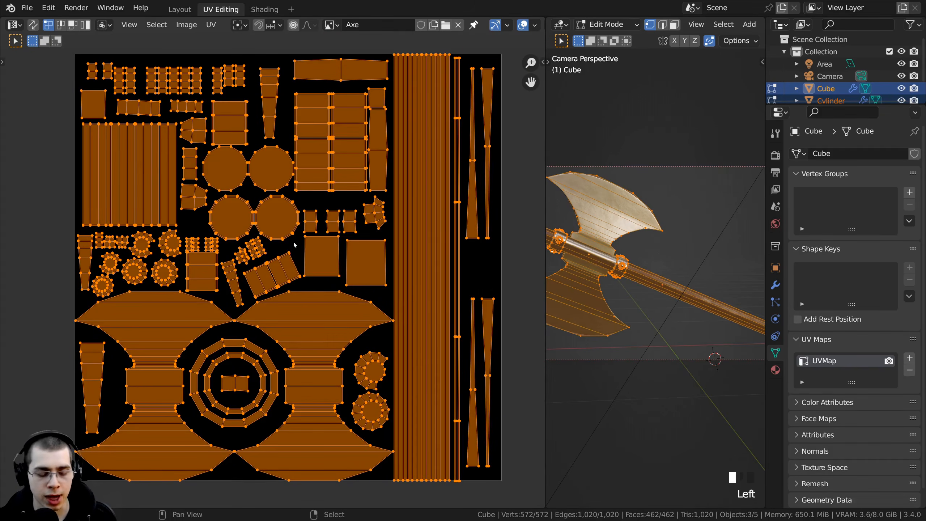
Clear the UV selection and run Select Overlap to check for overlapping islands.
key(alt+a)
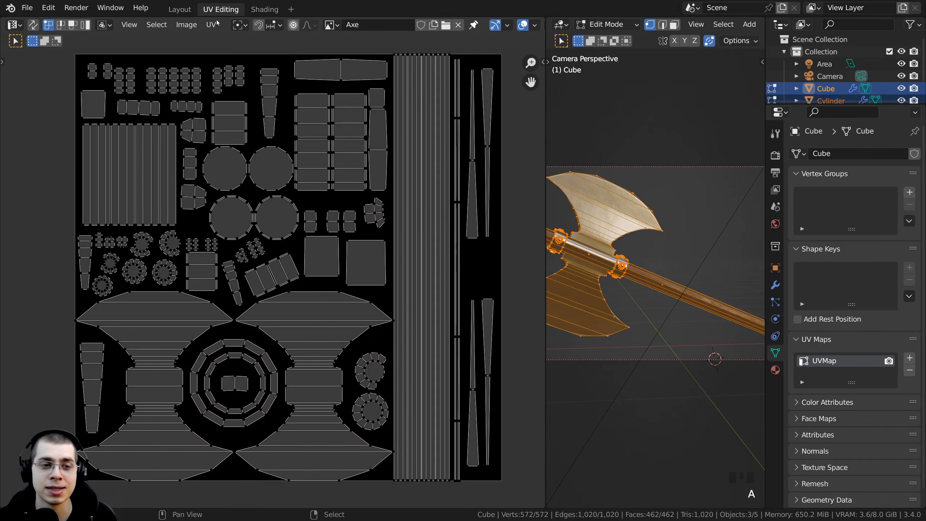
click(155, 25)
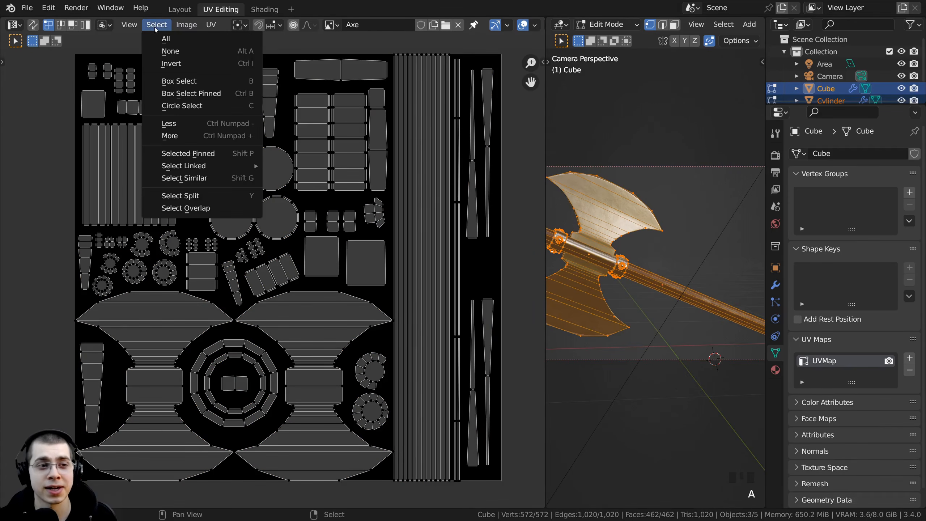
click(185, 208)
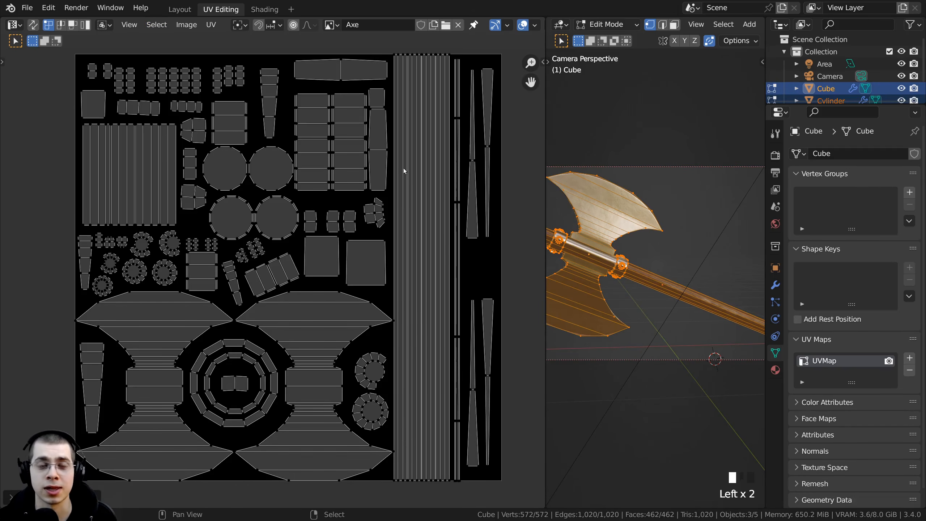
Inspect the UV islands along all borders of the Axe image to check that they stay inside its bounds.
middle_drag(397, 49, 354, 137)
scroll(355, 137, up, 1)
middle_drag(497, 322, 453, 147)
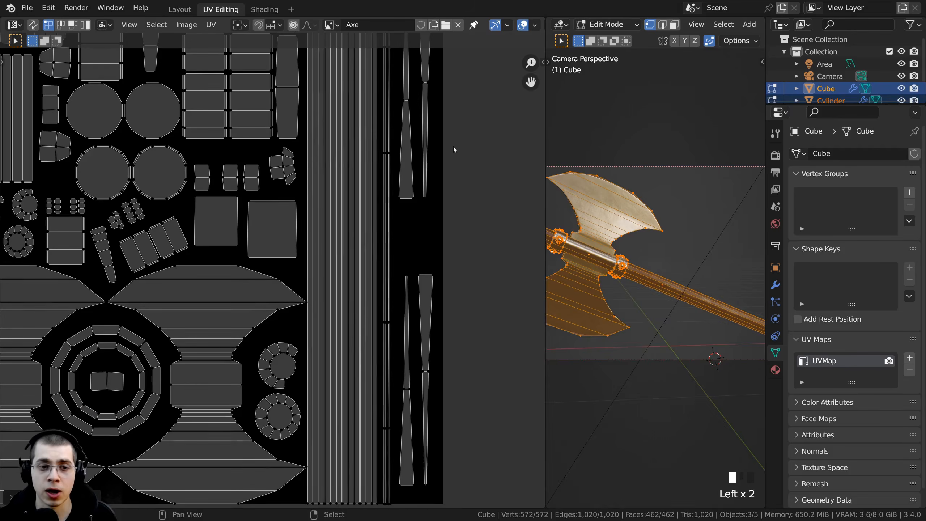
middle_drag(447, 304, 428, 110)
middle_drag(281, 287, 344, 282)
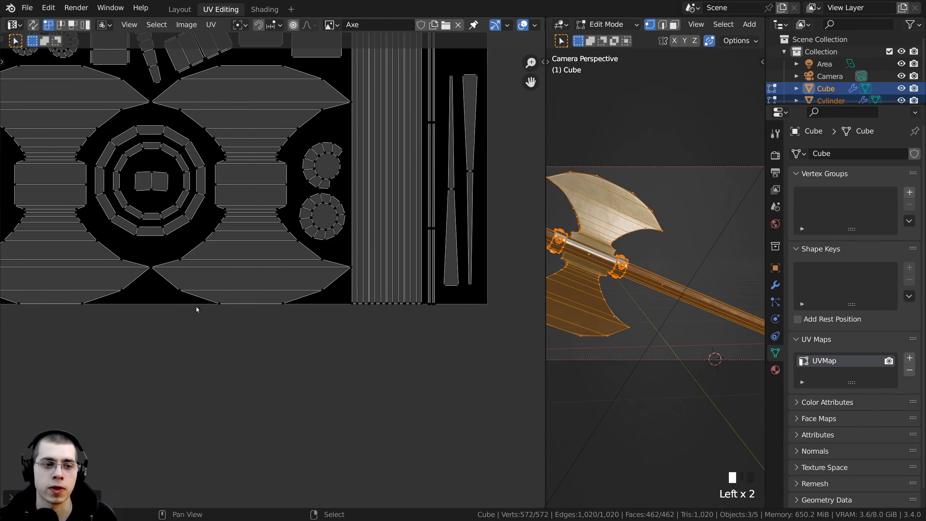
scroll(199, 310, up, 2)
middle_drag(225, 277, 595, 287)
middle_drag(171, 194, 192, 481)
middle_drag(197, 219, 198, 426)
middle_drag(193, 90, 189, 209)
scroll(323, 200, down, 6)
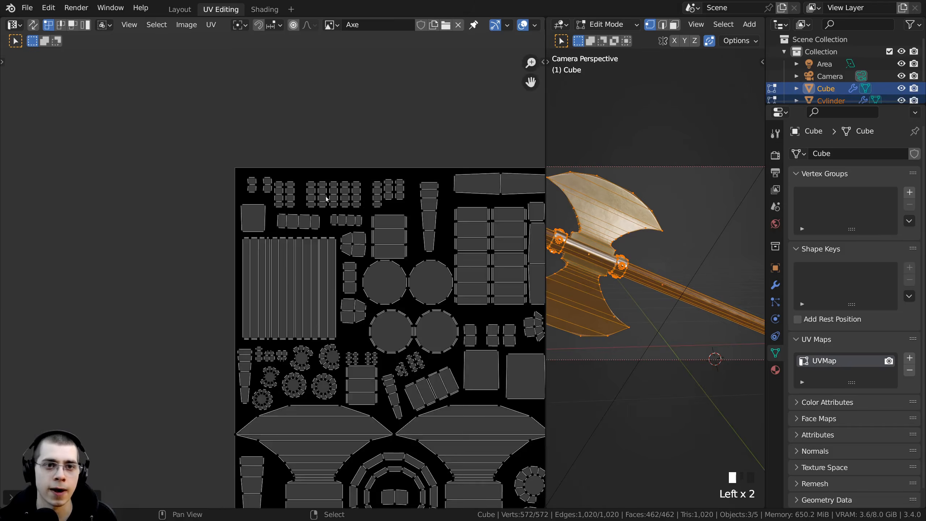
scroll(315, 178, up, 1)
middle_drag(315, 176, 197, 108)
scroll(199, 106, up, 2)
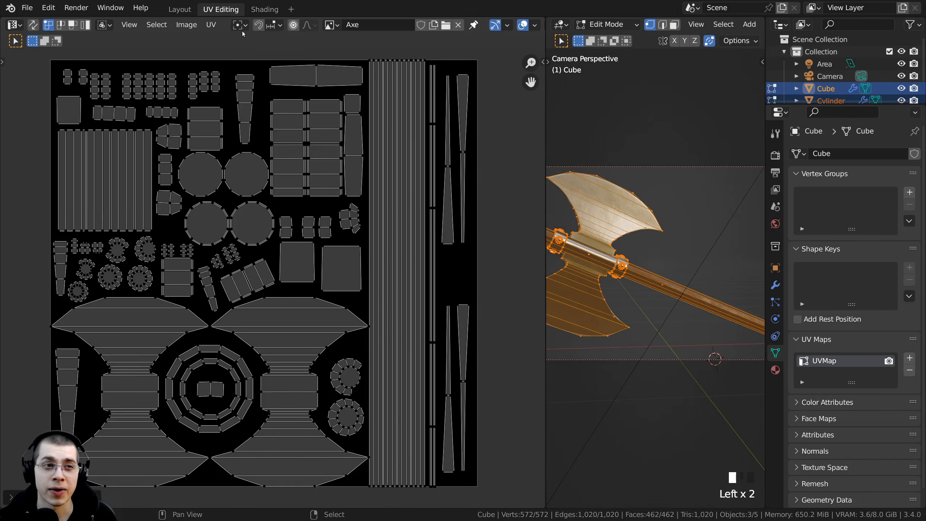
Switch to the Shading workspace, bring the wood material's Axe image texture node into view and deselect the handle.
click(263, 10)
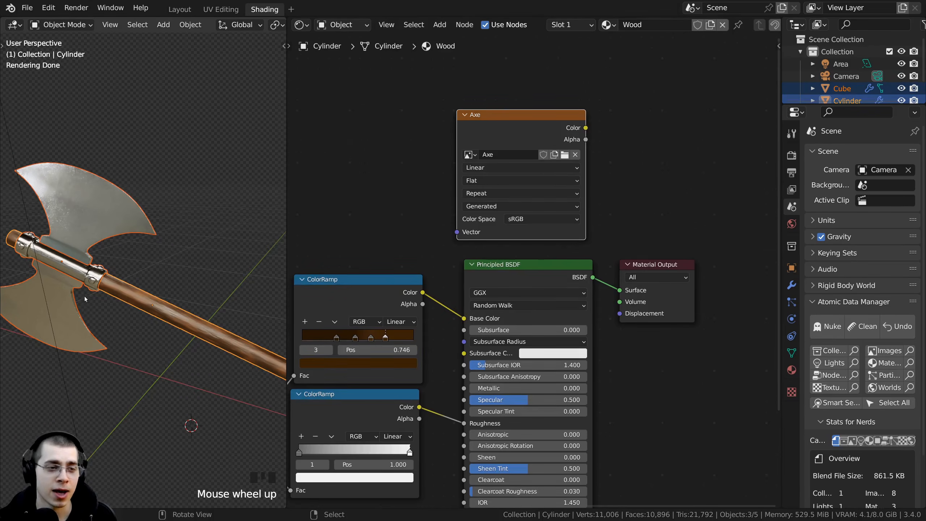
middle_drag(482, 133, 503, 168)
scroll(503, 167, up, 1)
mouse_move(512, 166)
mouse_down()
mouse_move(526, 154)
mouse_move(511, 158)
mouse_up()
middle_click(148, 197)
shift+right_click(167, 308)
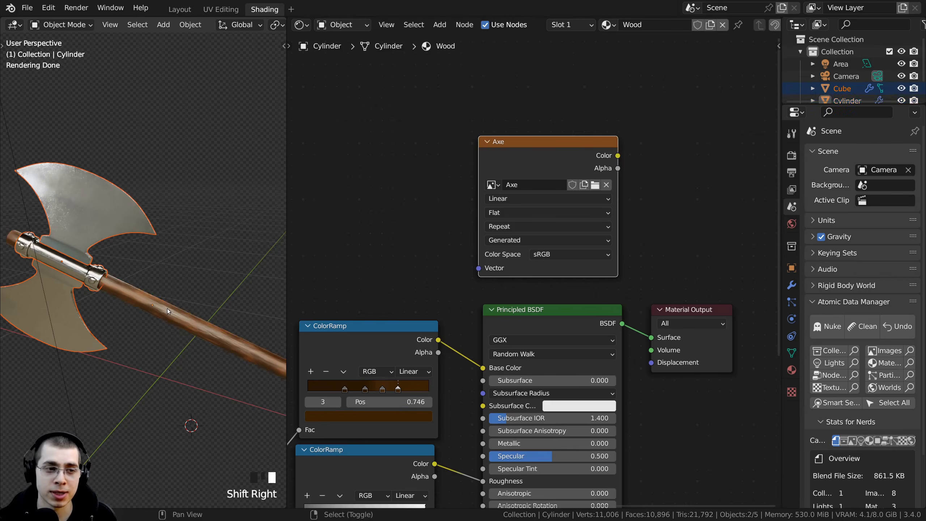
Copy the Axe image texture node from the wood material and paste it into the metal material of the axe head.
shift+right_click(168, 309)
drag(532, 157, 505, 144)
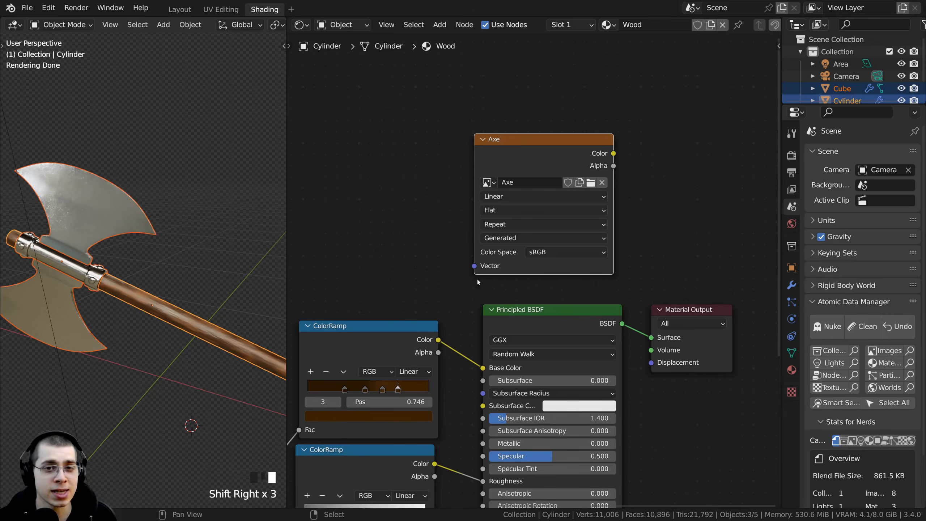
right_click(92, 199)
scroll(540, 247, down, 1)
middle_drag(540, 245, 430, 227)
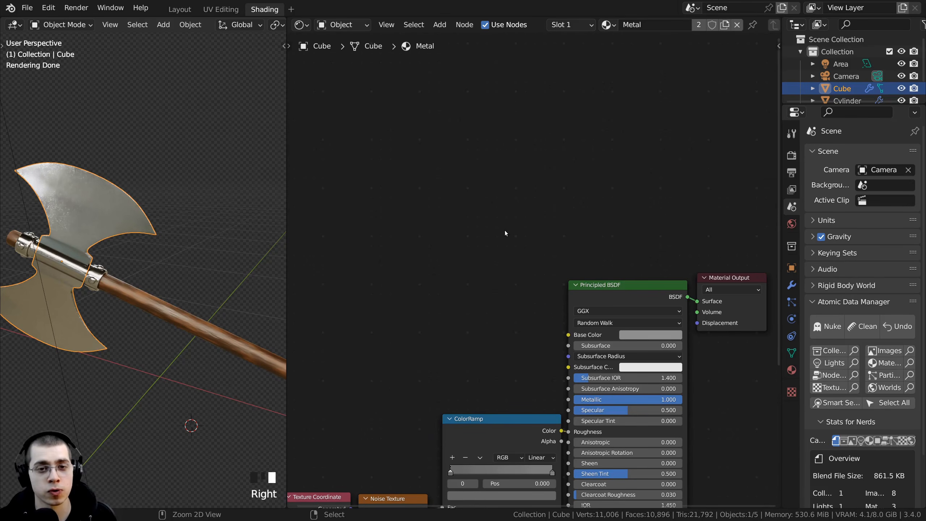
key(ctrl+v)
click(417, 136)
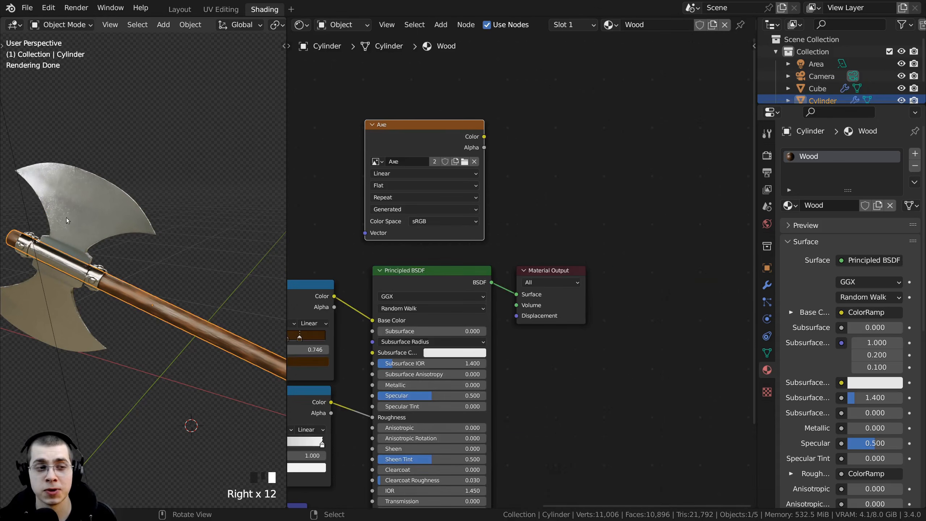
Check both axe materials and keep the Axe image texture node selected as the active node in each.
right_click(67, 218)
right_click(85, 269)
right_click(104, 294)
click(402, 130)
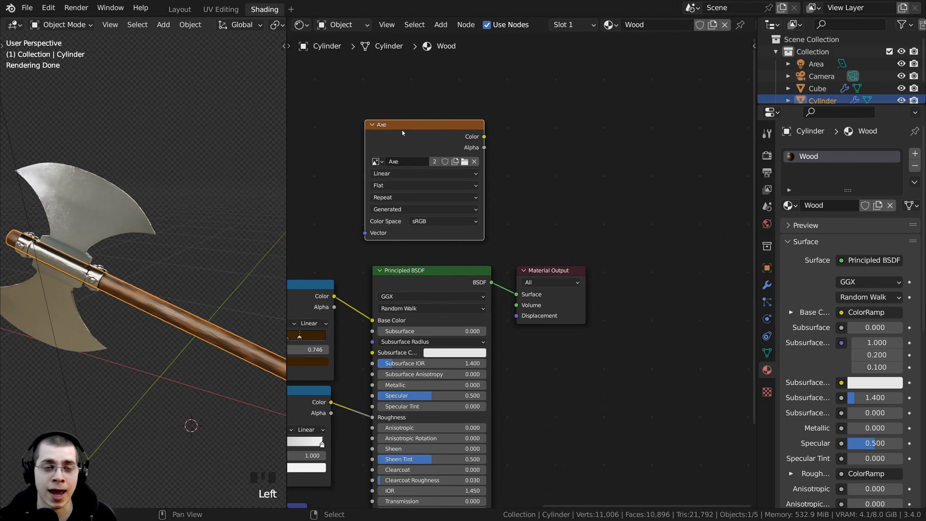
right_click(120, 314)
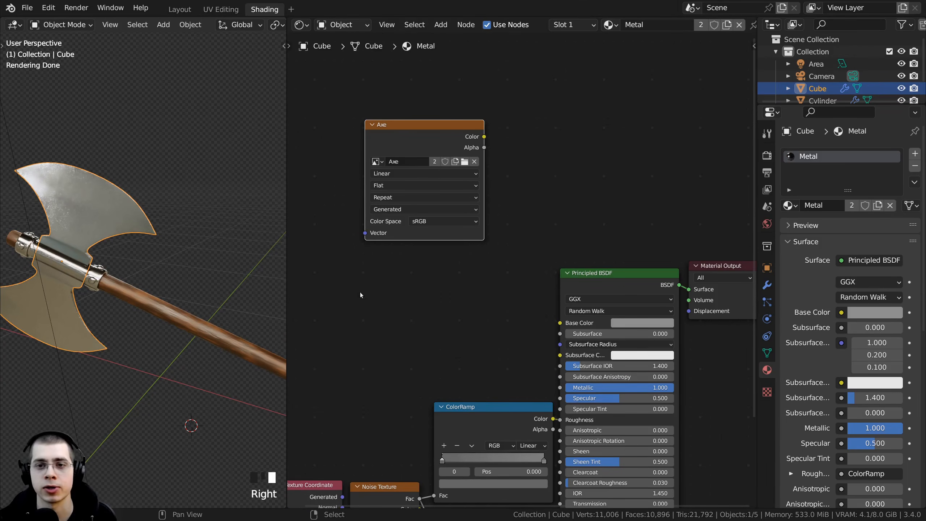
right_click(196, 342)
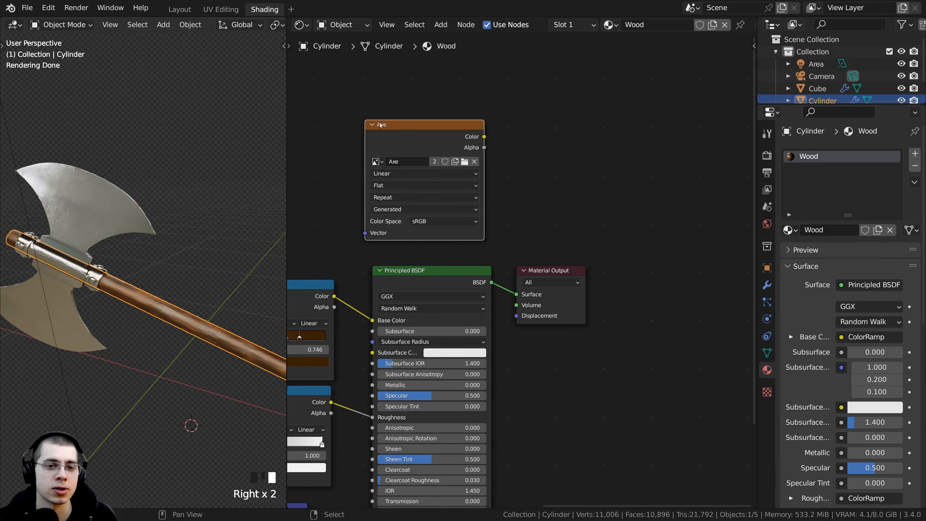
middle_drag(512, 170, 524, 160)
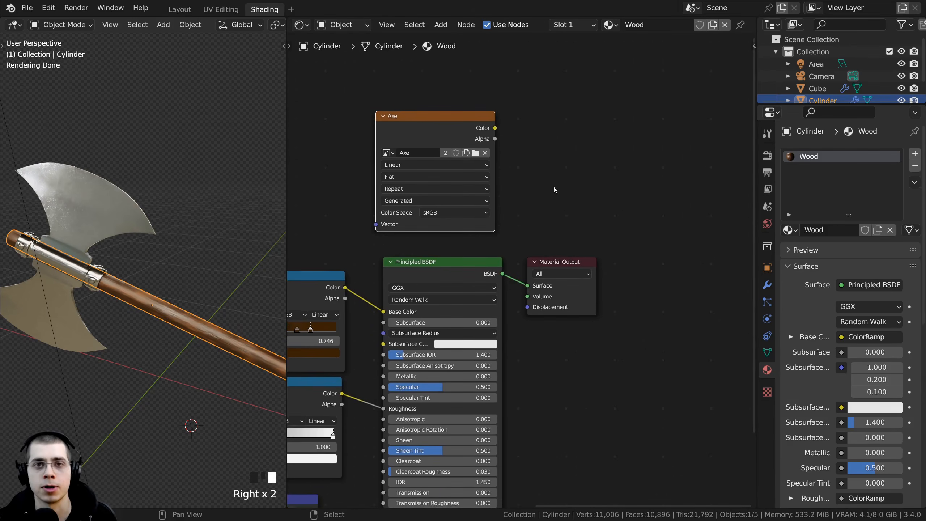
In the render settings, keep Cycles as the render engine and set the render samples to 1.
click(767, 156)
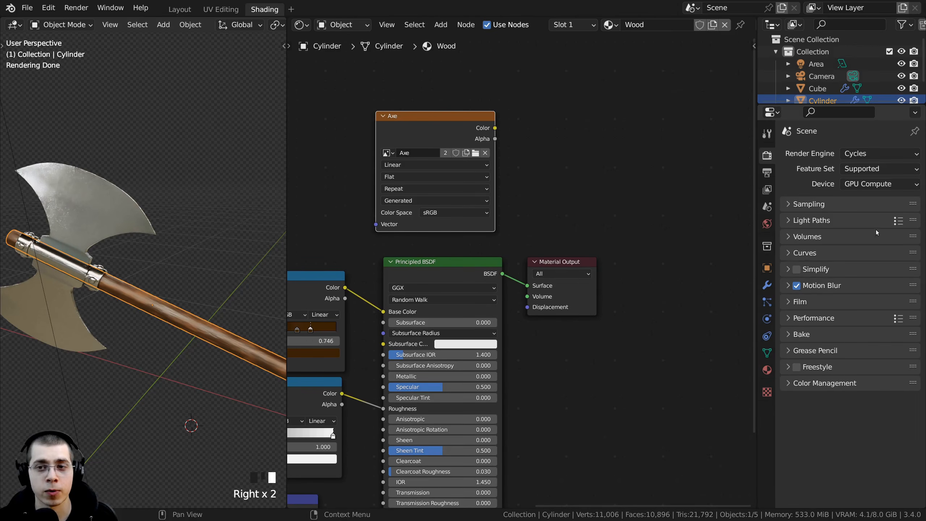
click(852, 154)
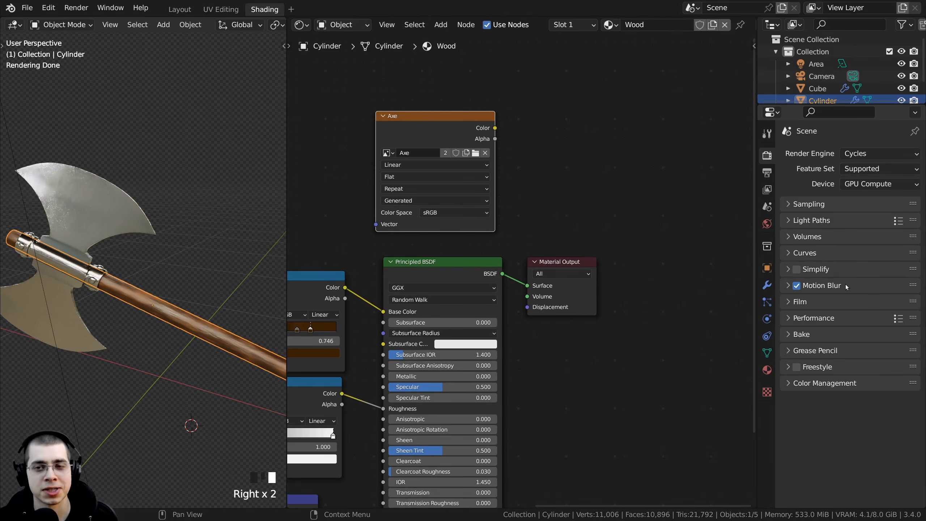
drag(754, 216, 691, 210)
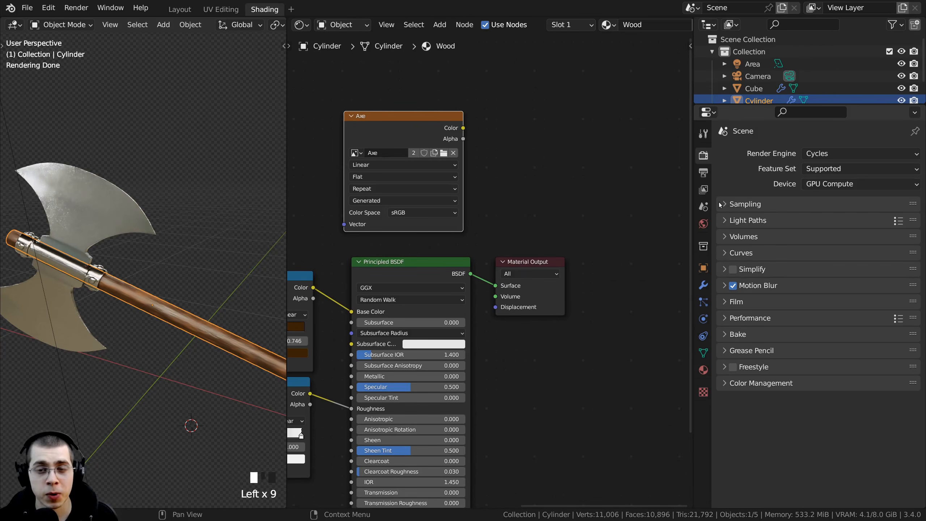
click(721, 204)
click(730, 290)
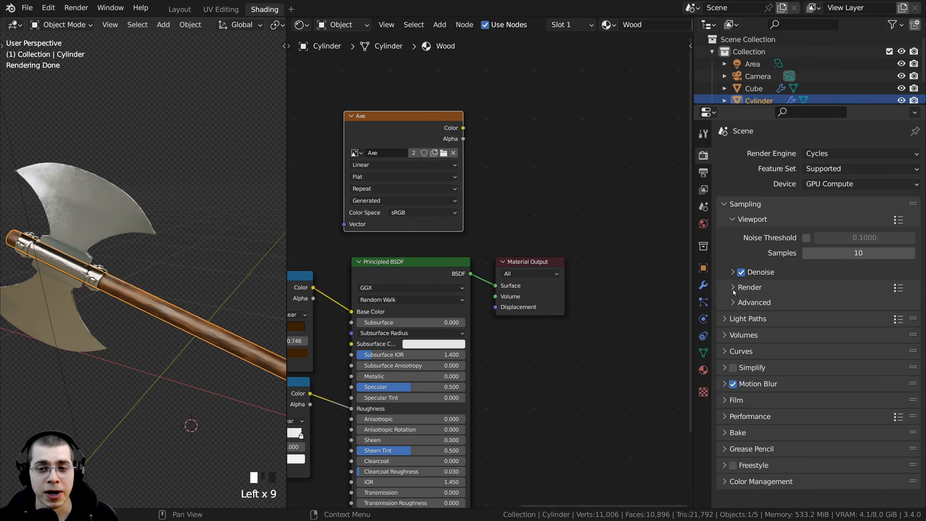
click(730, 290)
drag(870, 321, 864, 320)
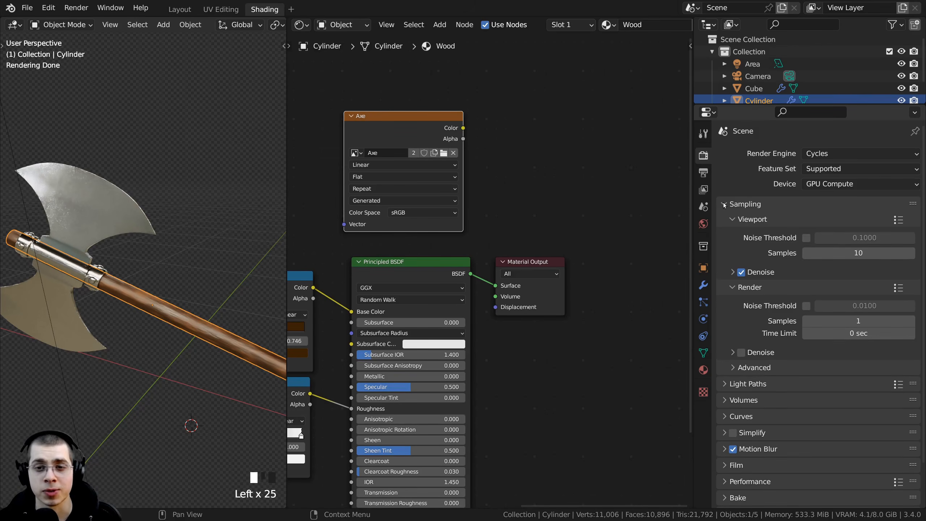
click(724, 205)
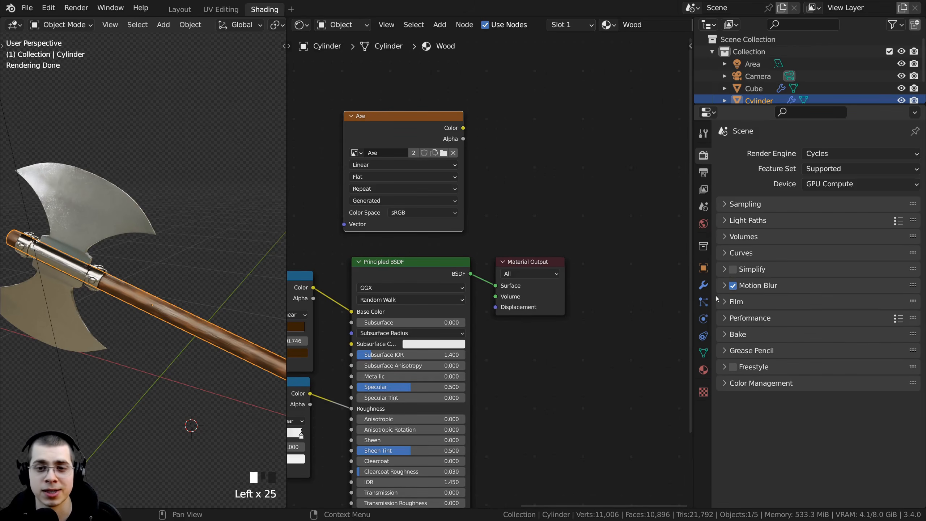
Expand the Bake settings of the Cycles renderer and bring all of their options into view.
click(725, 335)
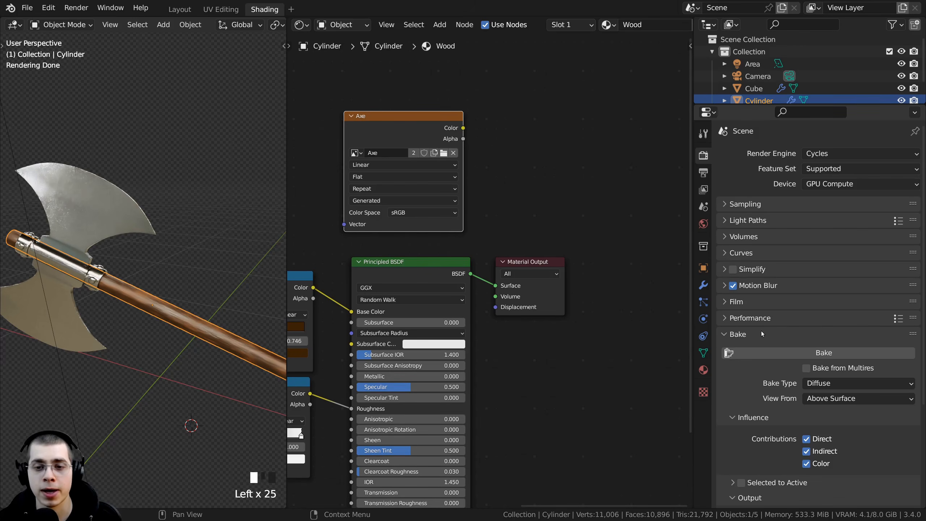
click(818, 154)
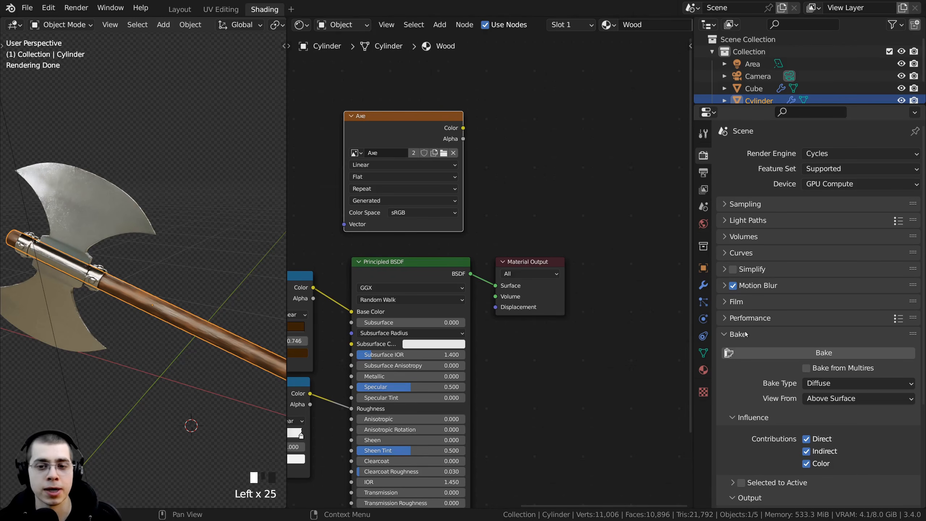
scroll(746, 334, down, 6)
Examine which nodes feed the base color, roughness and normal inputs of the wood material's Principled BSDF.
key(Home)
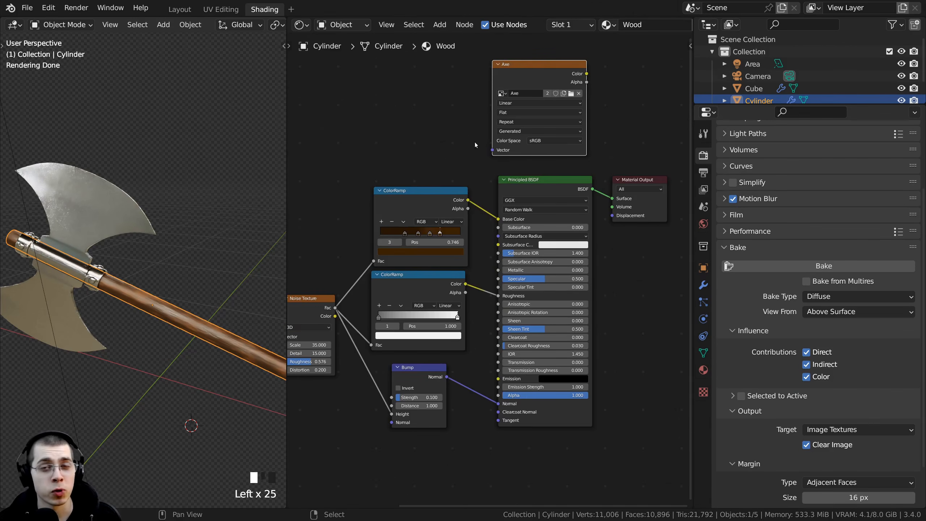
scroll(449, 175, up, 2)
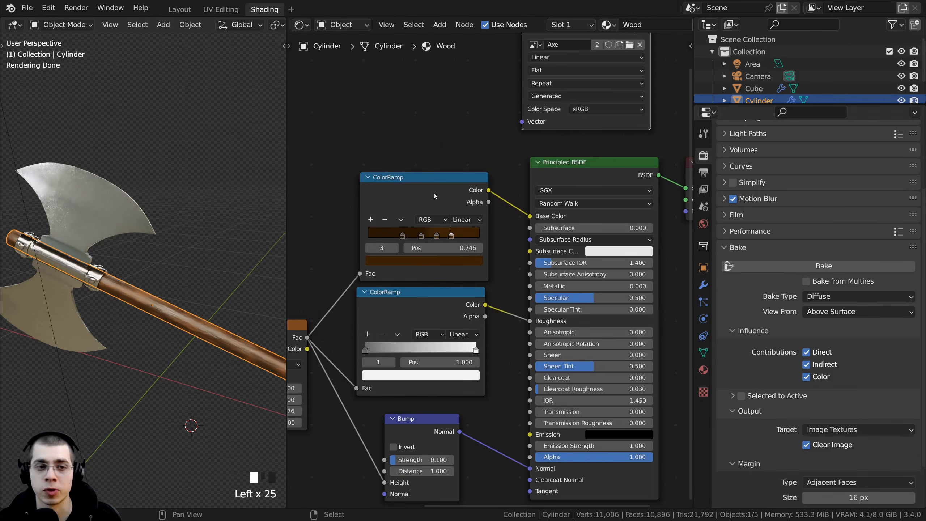
scroll(536, 213, up, 1)
middle_drag(547, 214, 477, 142)
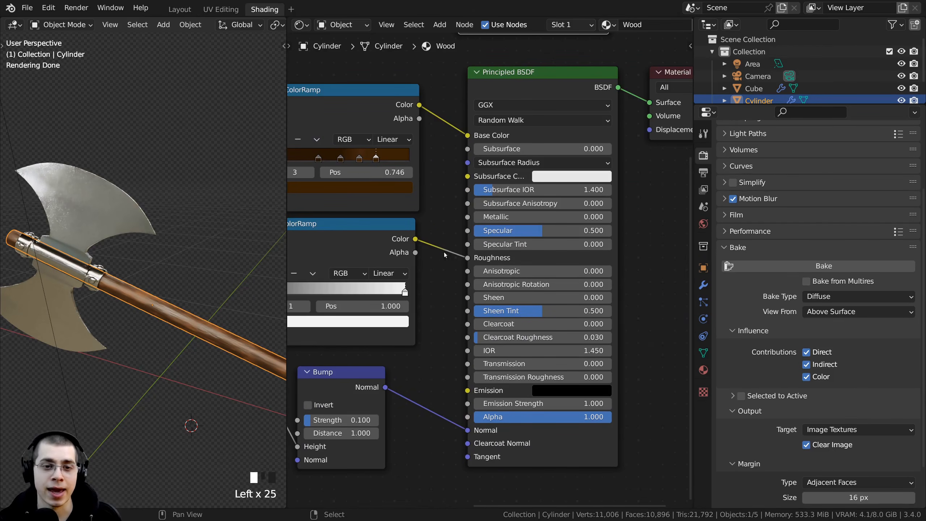
scroll(456, 427, down, 4)
scroll(526, 193, up, 3)
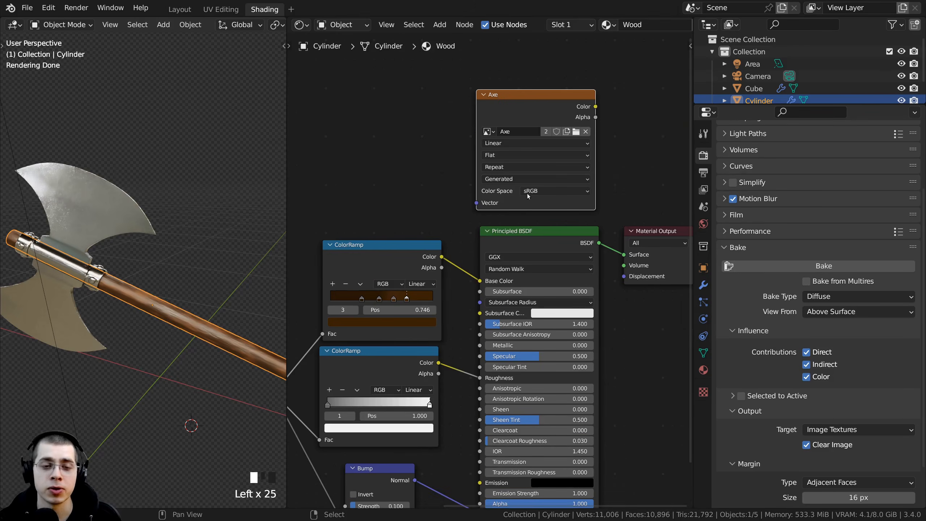
middle_drag(451, 258, 443, 203)
scroll(475, 261, down, 1)
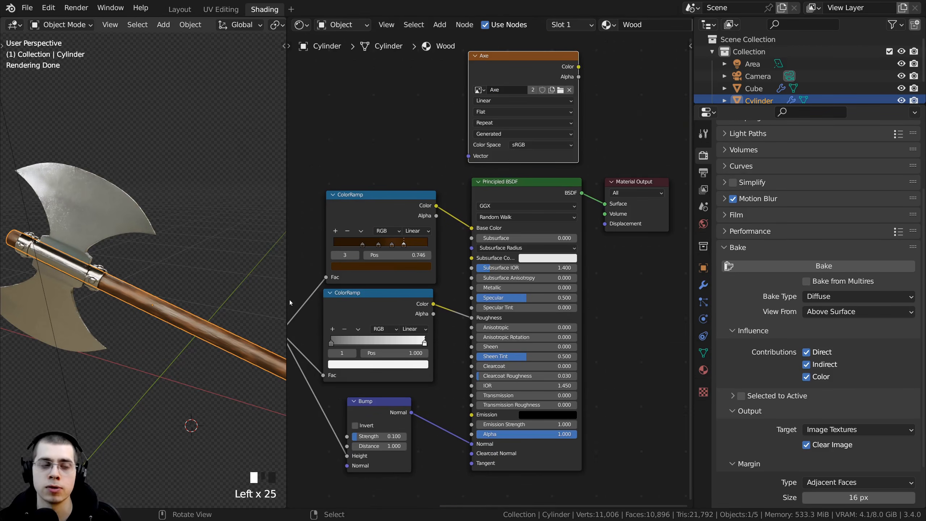
scroll(469, 174, up, 1)
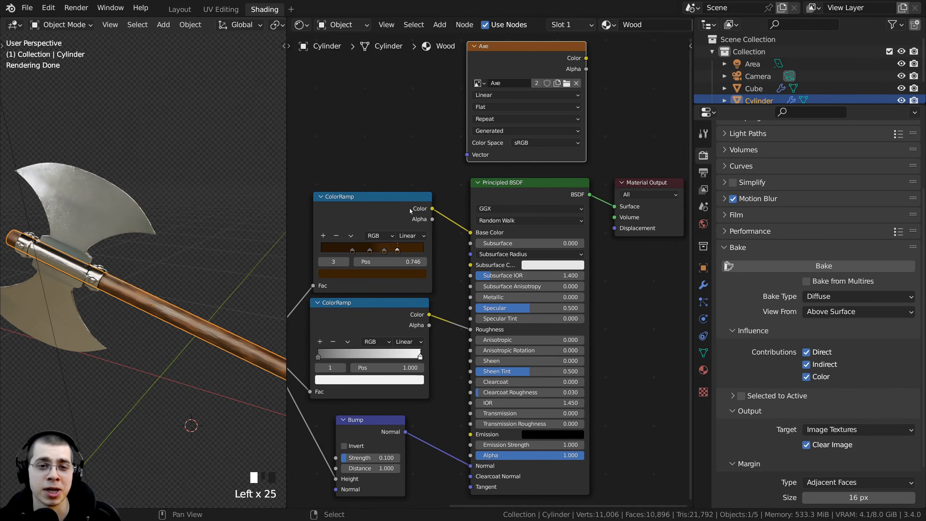
middle_drag(402, 245, 408, 245)
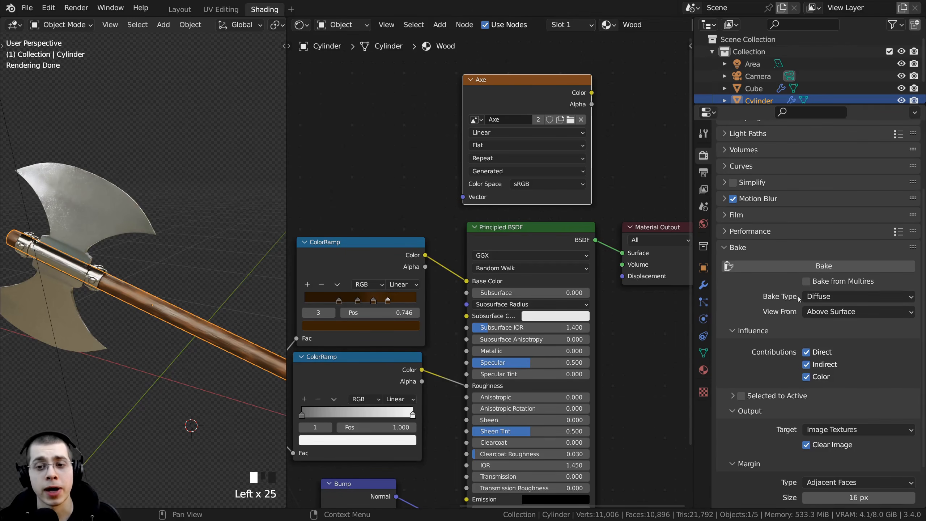
Set the bake type to Diffuse and turn off the Direct and Indirect contributions, keeping only Color.
click(819, 296)
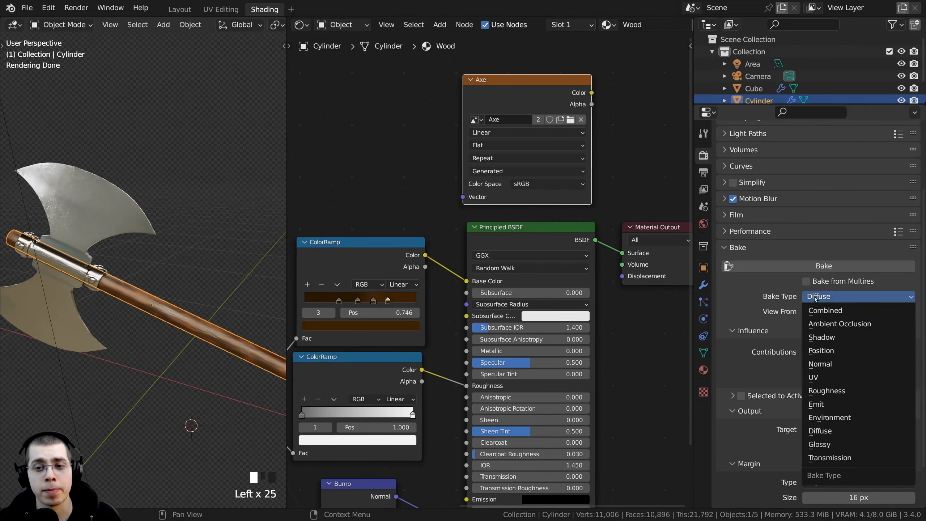
click(825, 432)
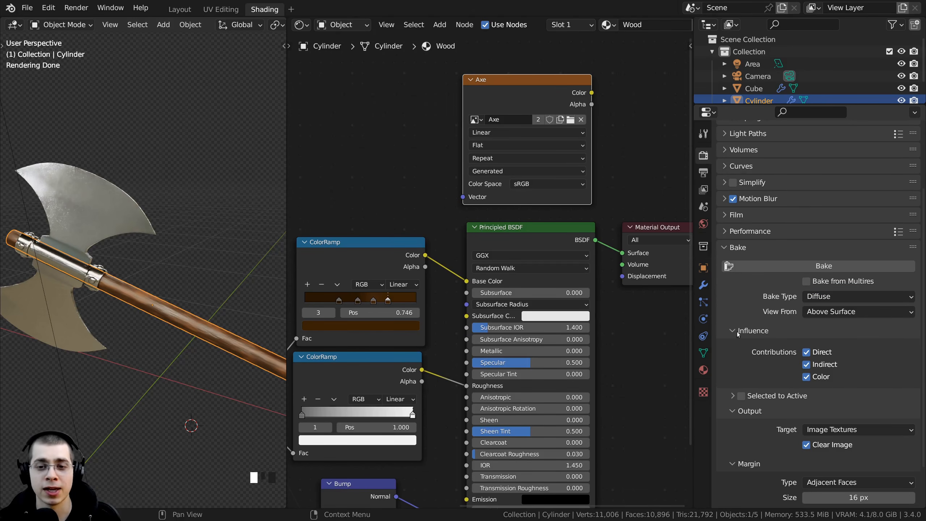
scroll(738, 335, down, 3)
scroll(756, 338, up, 3)
scroll(756, 336, down, 2)
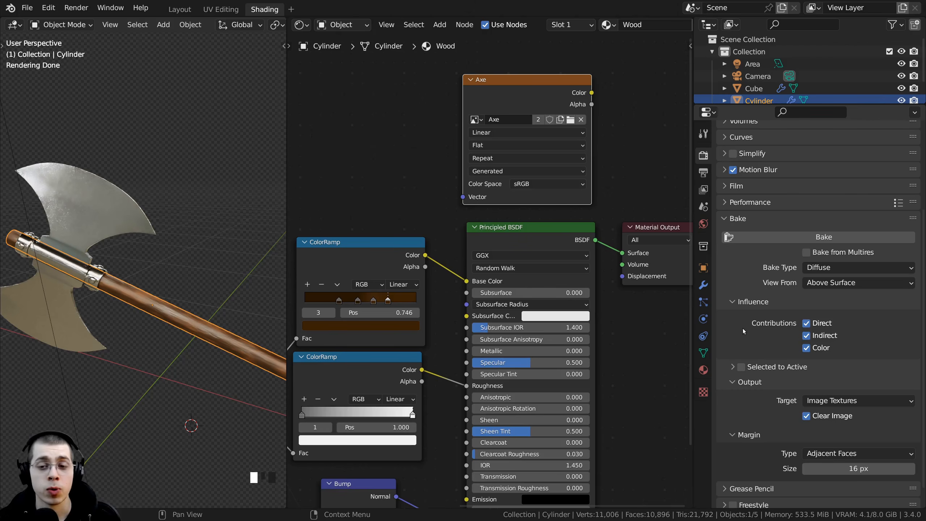
click(806, 323)
click(807, 335)
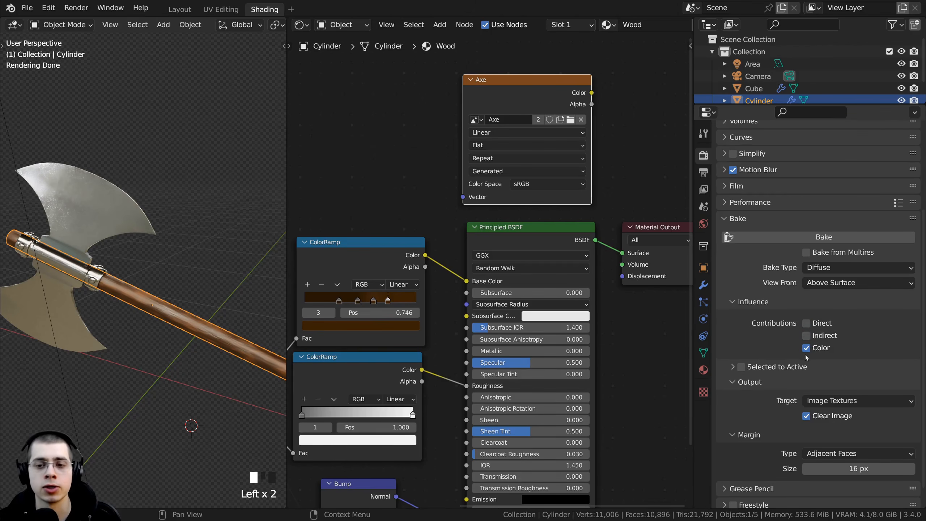
Select the axe head and set Metallic to 0 on the metal material's Principled BSDF.
mouse_move(155, 308)
middle_down()
mouse_move(174, 192)
mouse_move(173, 129)
mouse_move(207, 128)
mouse_move(153, 219)
mouse_move(119, 235)
mouse_move(125, 268)
mouse_move(146, 294)
middle_up()
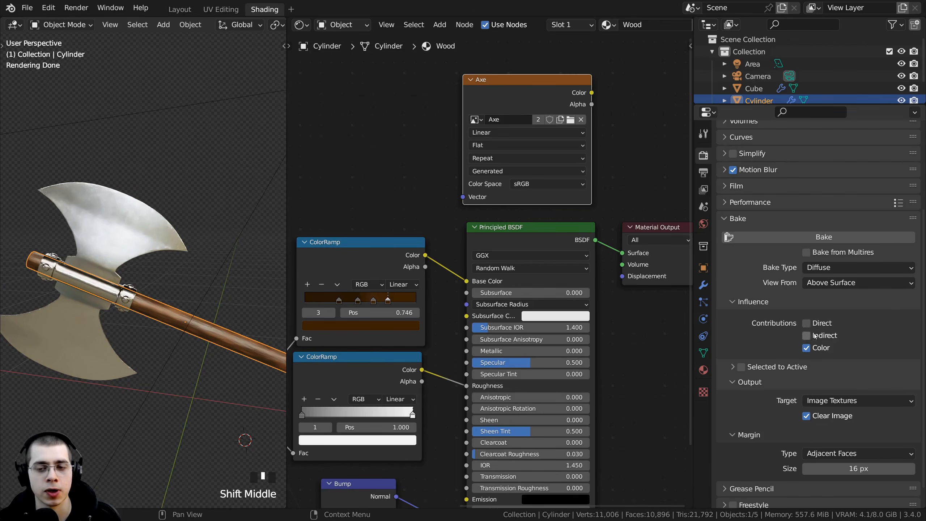
middle_drag(541, 242, 536, 235)
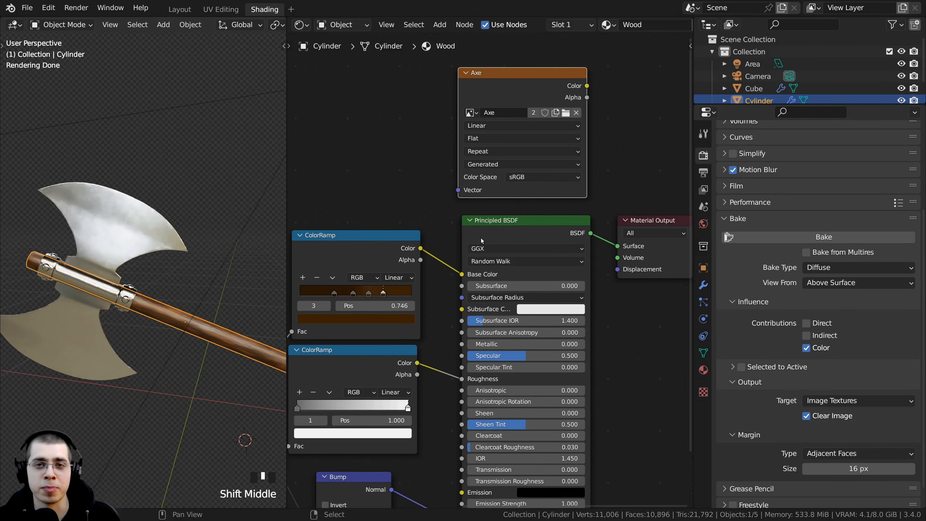
middle_drag(224, 221, 117, 233)
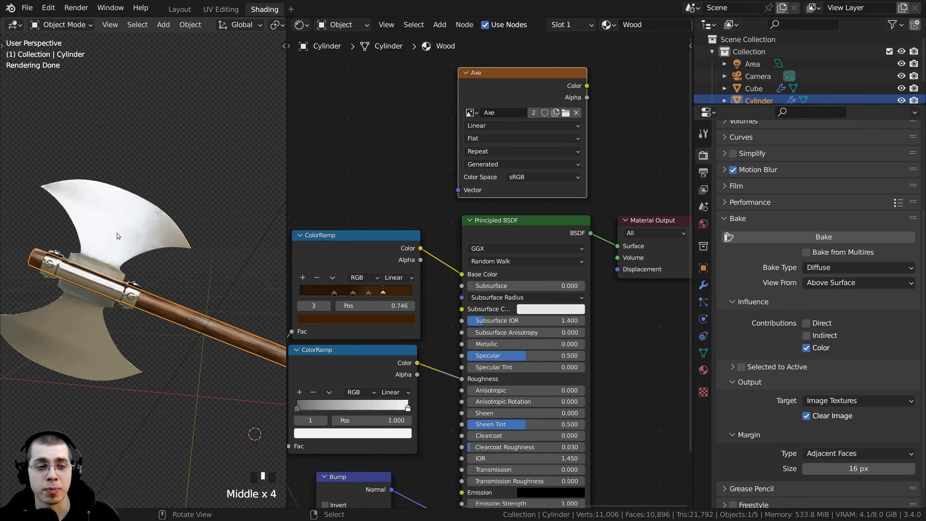
right_click(109, 222)
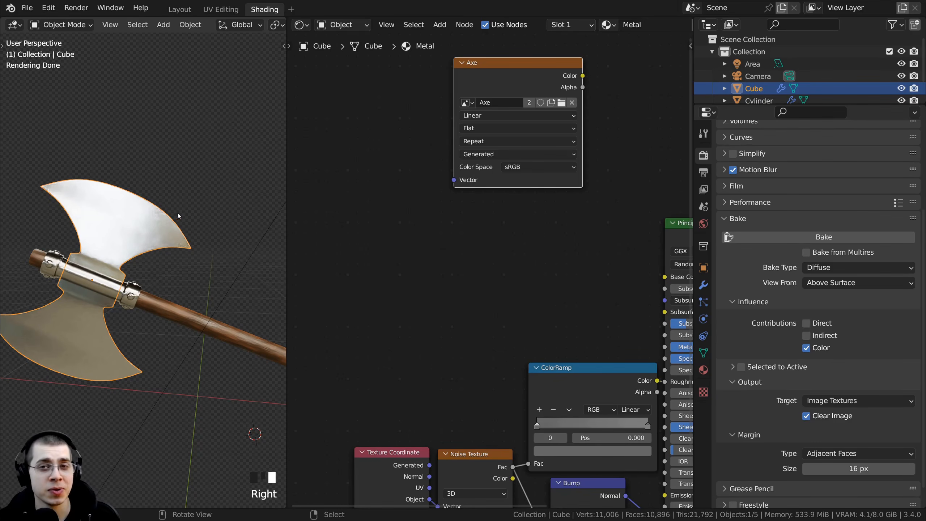
middle_drag(462, 297, 288, 220)
scroll(524, 277, up, 2)
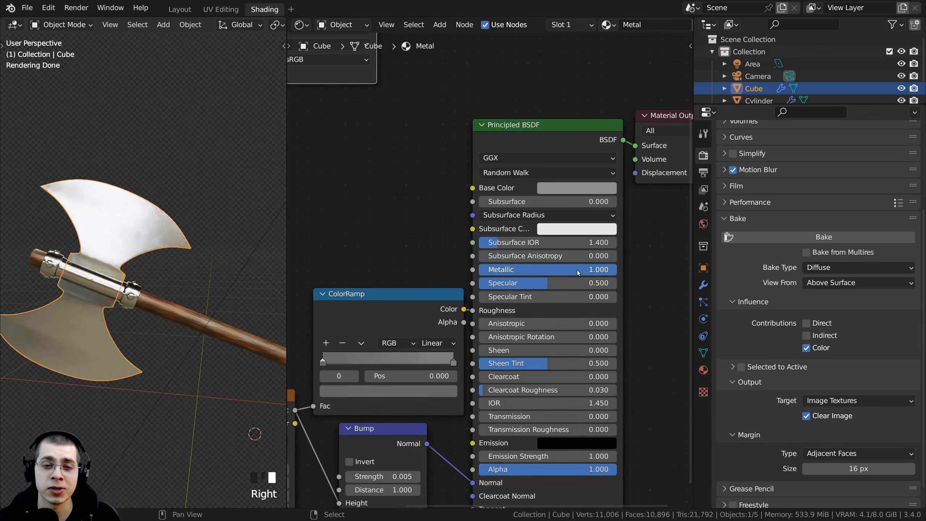
drag(602, 269, 481, 269)
middle_drag(299, 237, 375, 244)
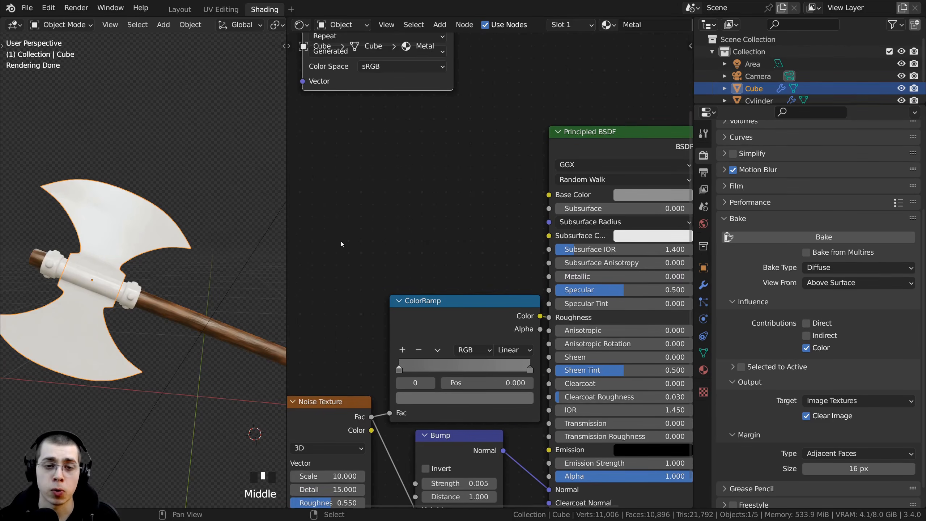
drag(547, 277, 485, 237)
middle_drag(543, 276, 482, 276)
drag(488, 276, 422, 249)
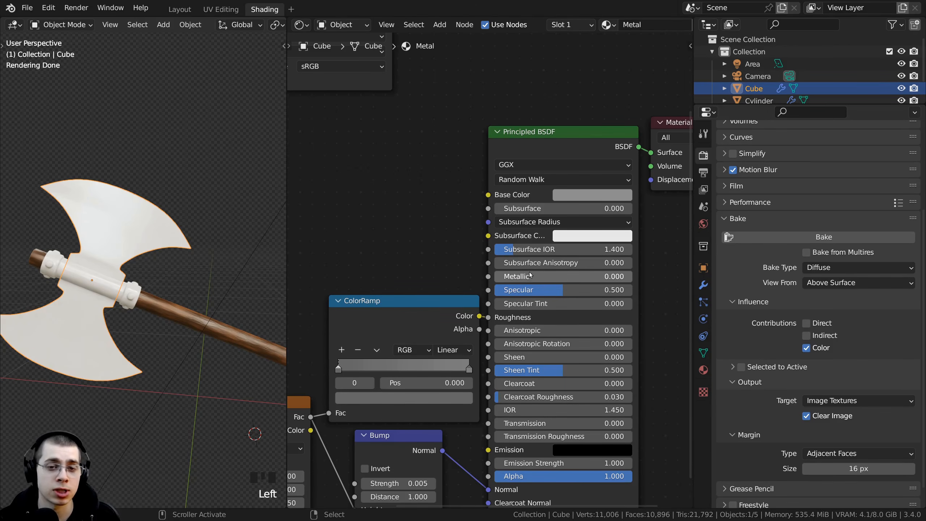
drag(531, 276, 654, 277)
key(Escape)
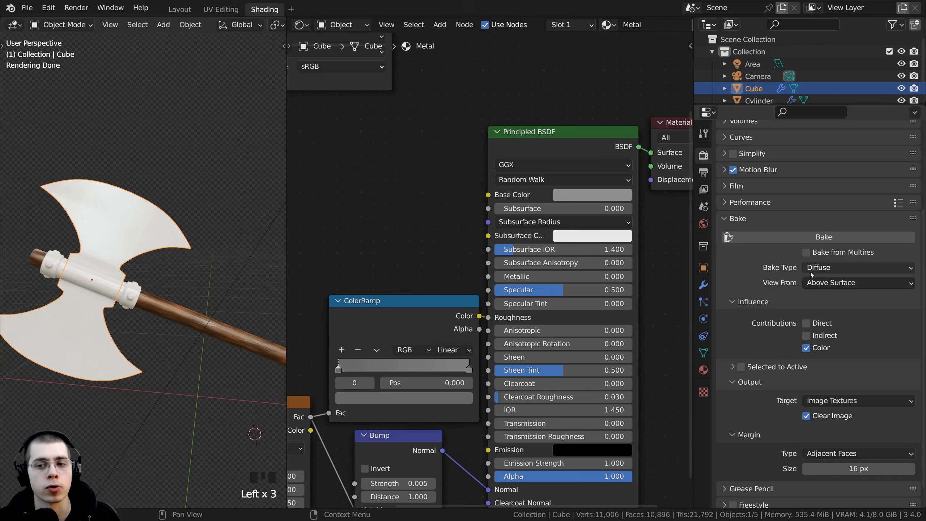
middle_drag(432, 326, 432, 322)
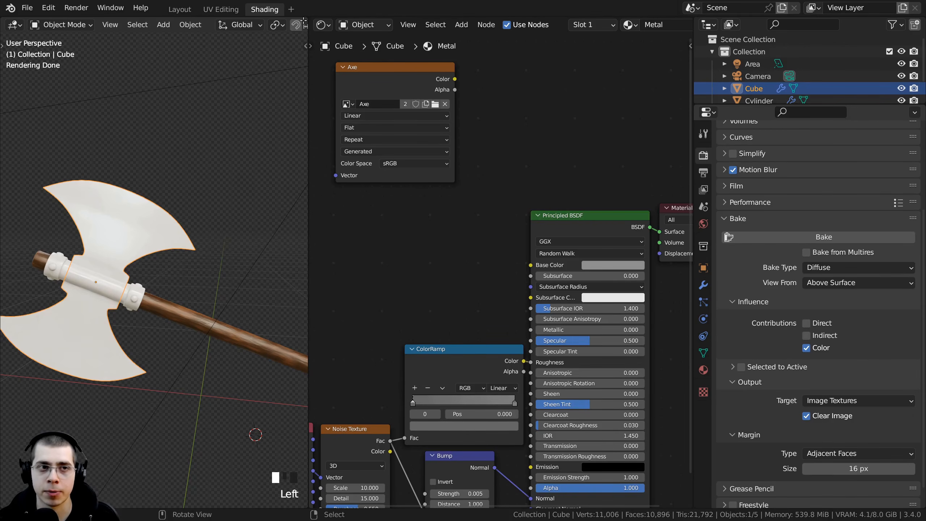
Split the 3D viewport into two stacked areas and turn the upper one into an Image Editor showing the Axe image.
drag(304, 21, 256, 317)
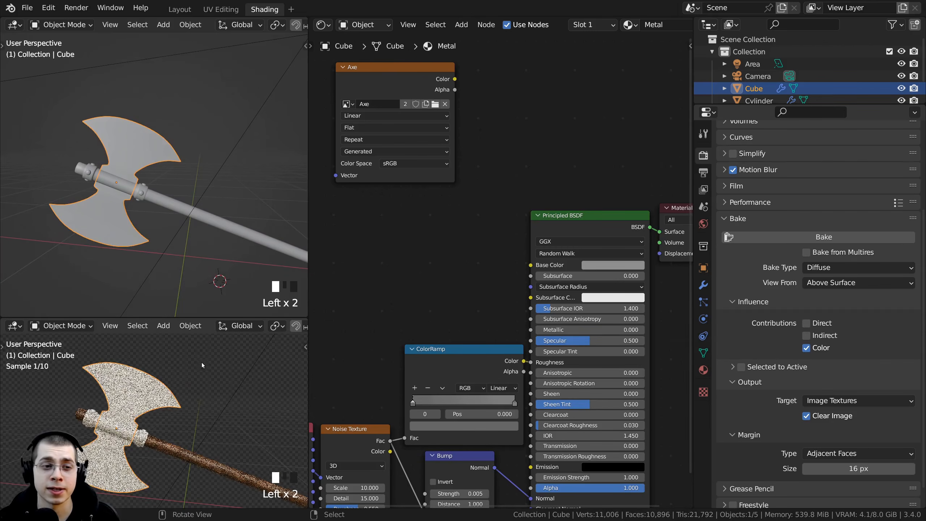
click(13, 26)
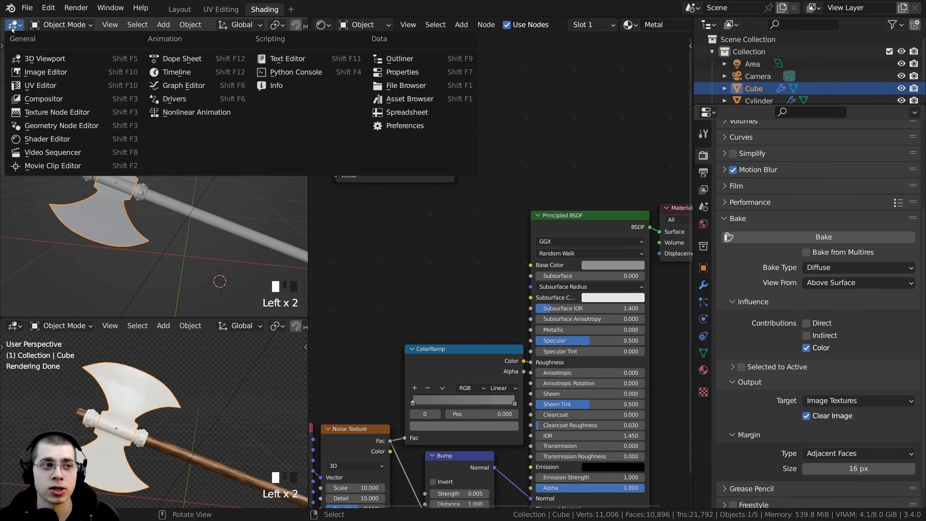
click(35, 73)
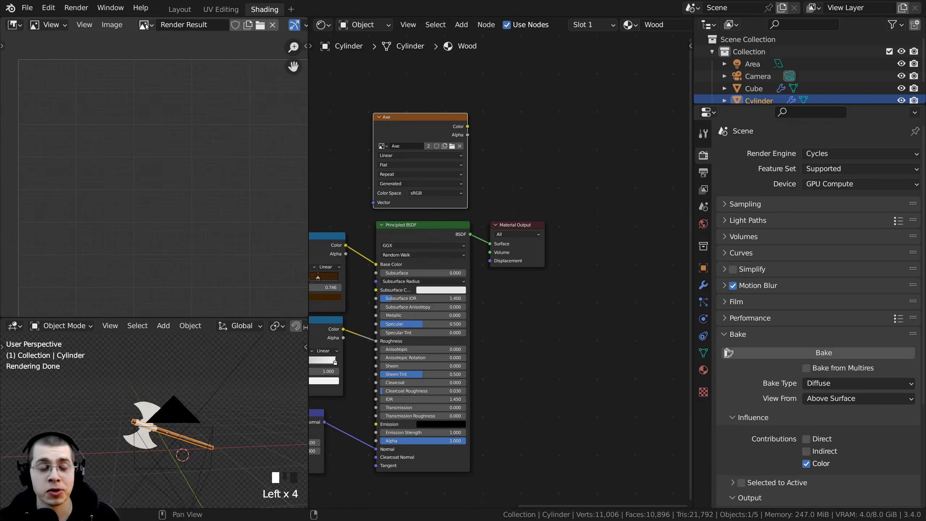
click(146, 25)
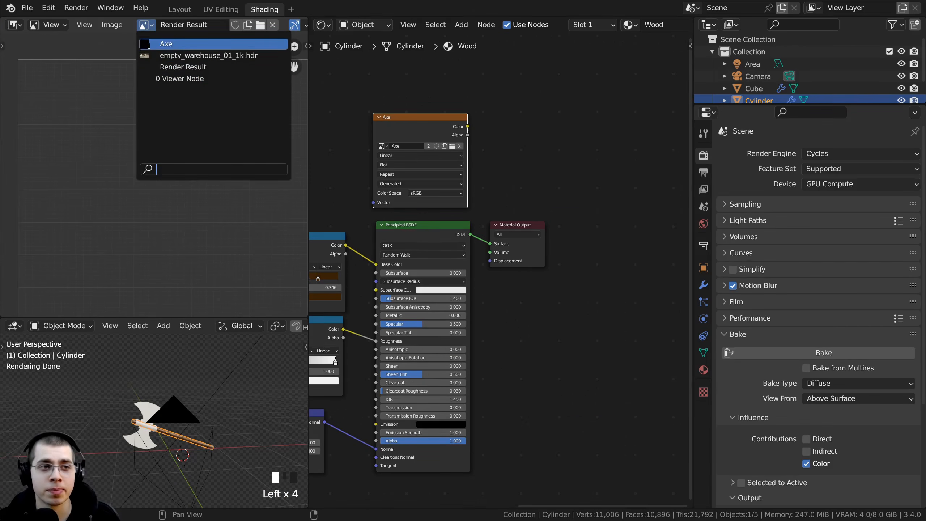
click(169, 45)
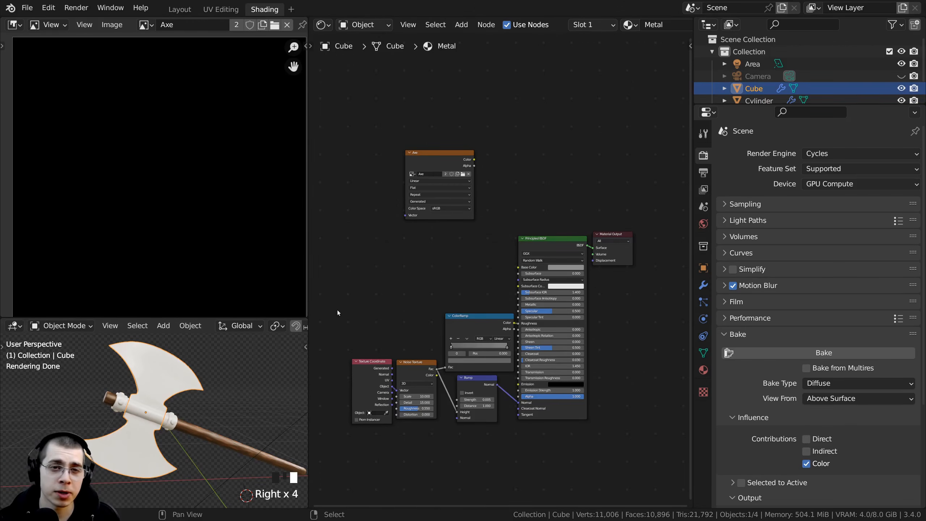
Enlarge the rendered 3D view below the Image Editor and frame the axe head in it.
scroll(435, 291, up, 1)
middle_drag(192, 416, 113, 385)
scroll(113, 386, up, 1)
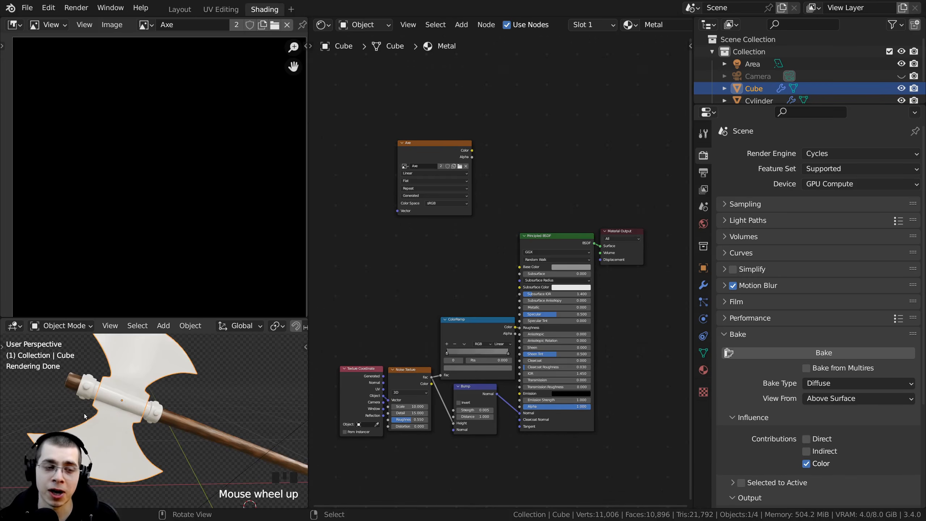
middle_drag(84, 416, 95, 412)
scroll(182, 431, up, 1)
drag(308, 258, 336, 258)
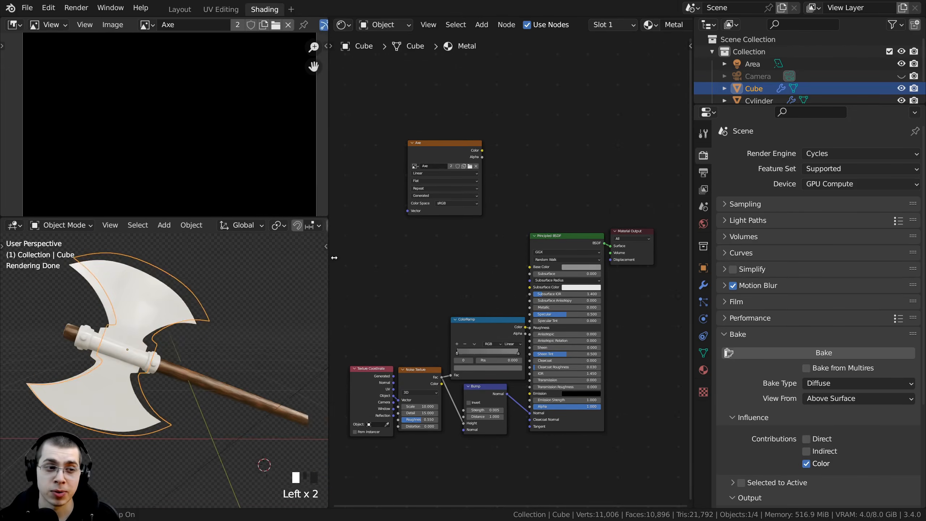
Select the wooden handle, the metal collar and the axe head together, with the head as the active object.
middle_drag(204, 383, 194, 372)
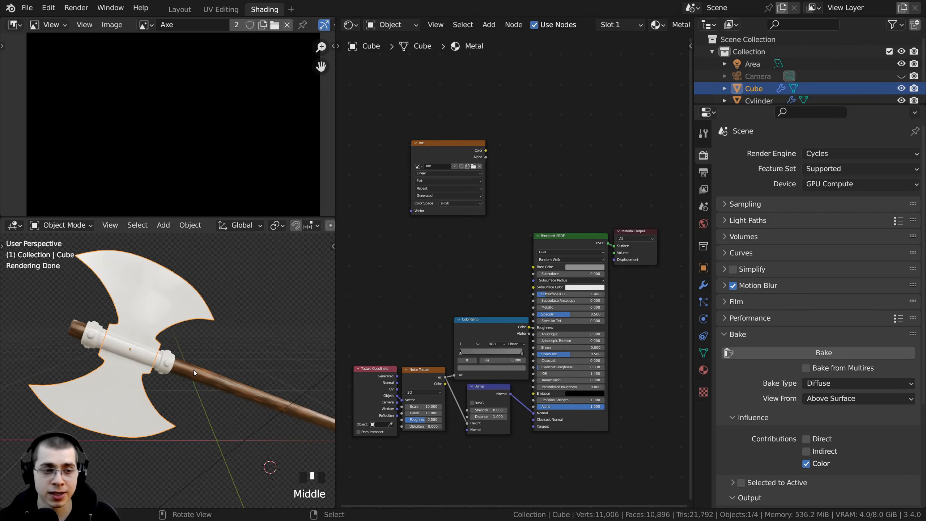
right_click(194, 373)
shift+right_click(165, 359)
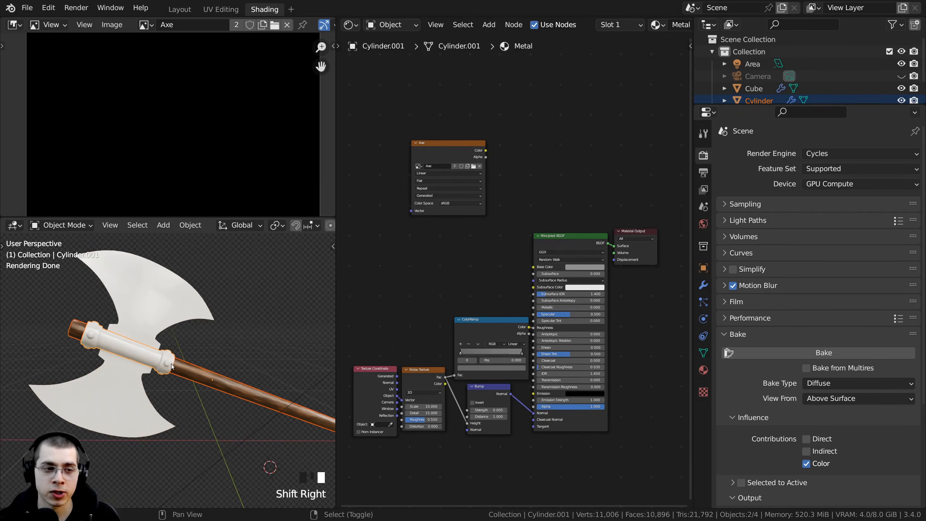
shift+right_click(156, 309)
shift+middle_drag(197, 357, 180, 361)
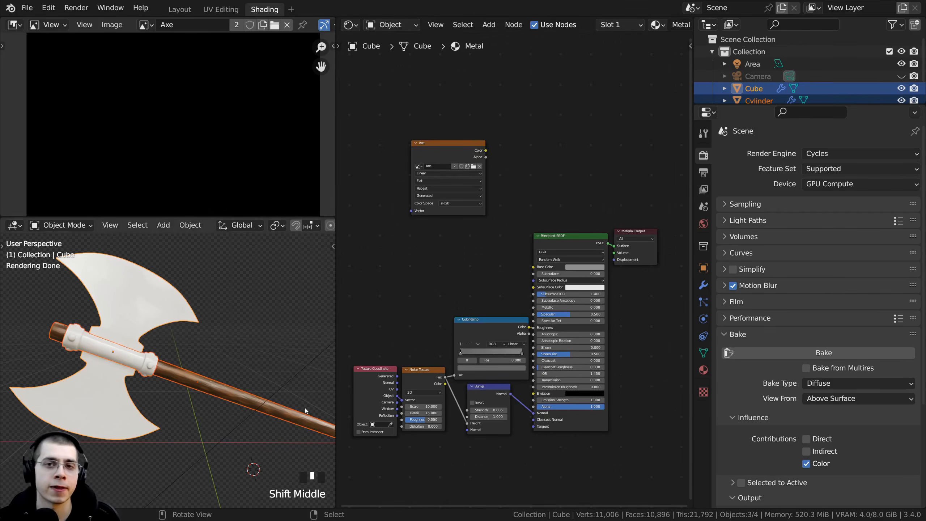
Select the Axe image texture node in the metal material's node tree as the bake target.
scroll(464, 238, up, 2)
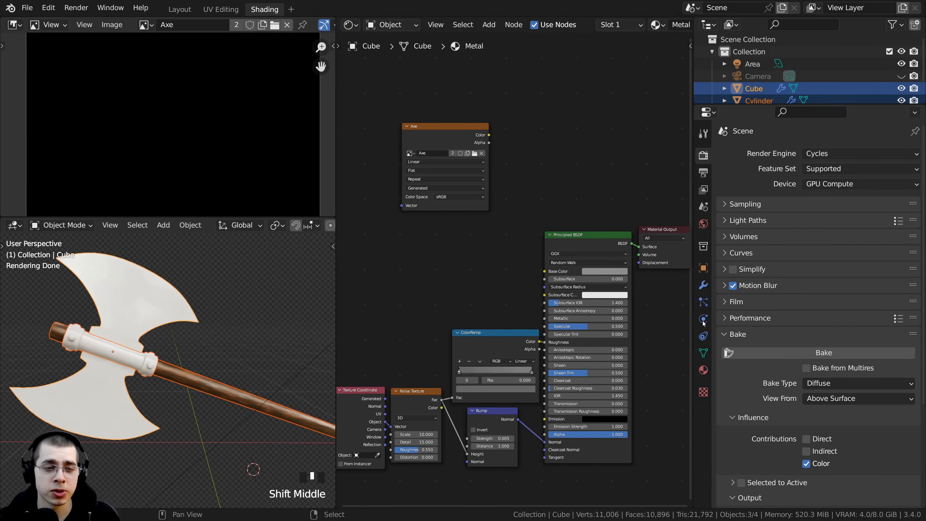
shift+middle_drag(447, 239, 450, 247)
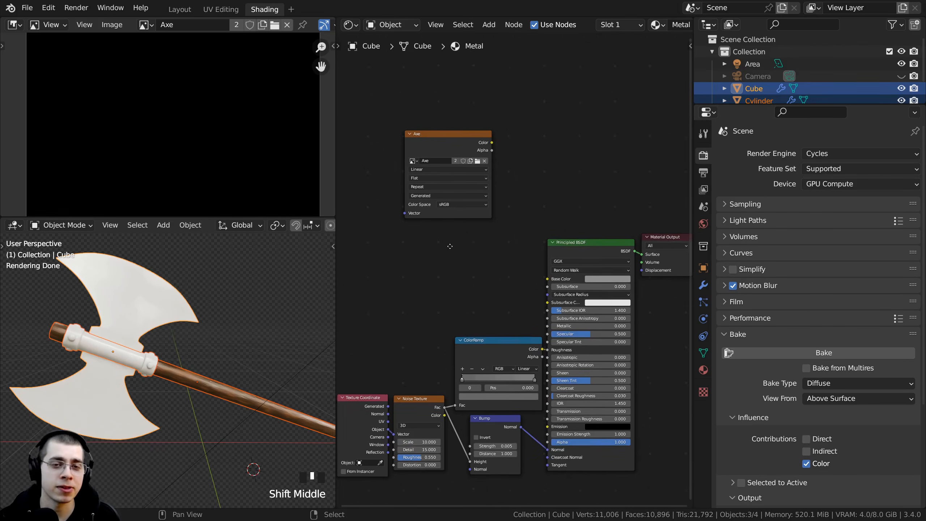
scroll(450, 246, up, 1)
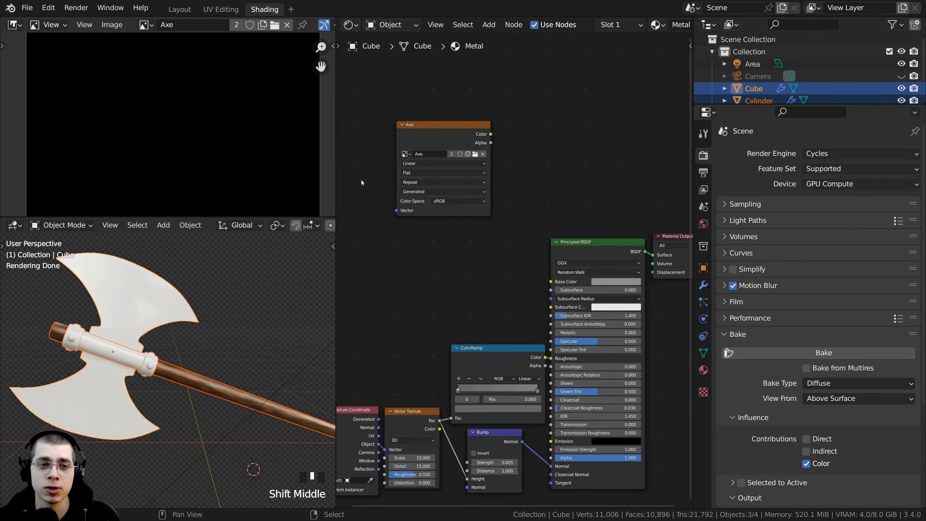
scroll(409, 162, up, 1)
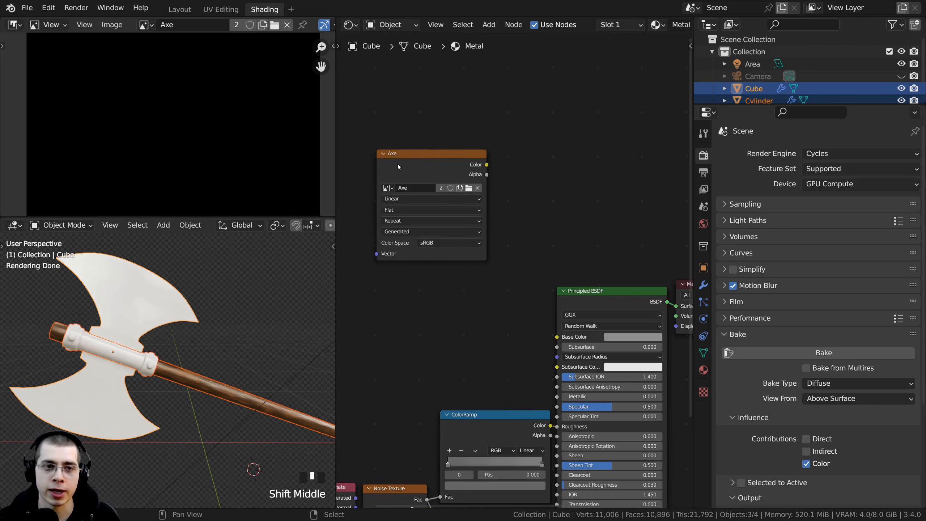
scroll(398, 163, up, 1)
click(371, 138)
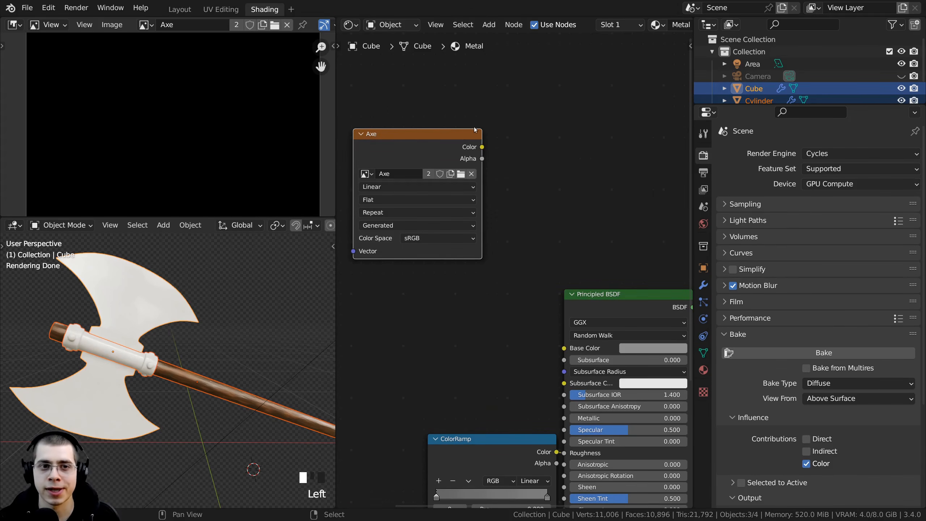
Make the handle the active object and select the Axe image texture node in its wood material.
middle_drag(134, 342, 156, 374)
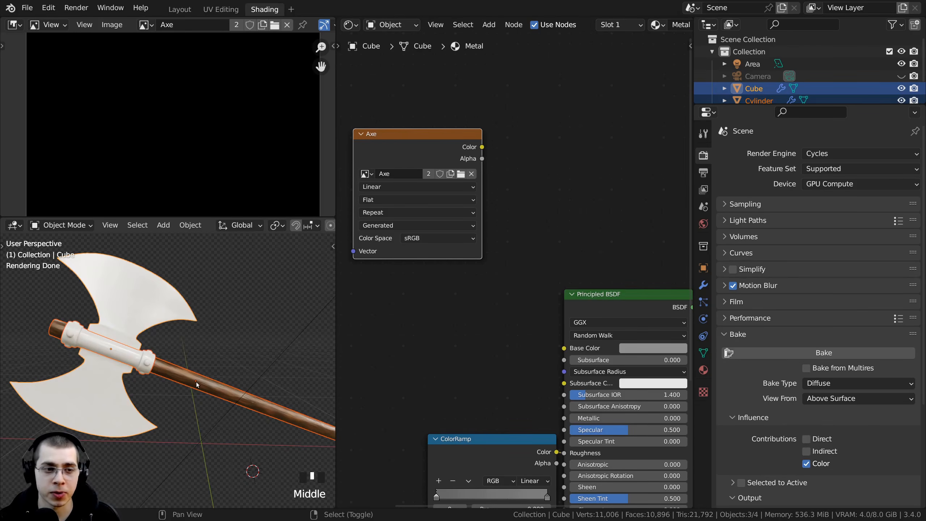
shift+right_click(197, 384)
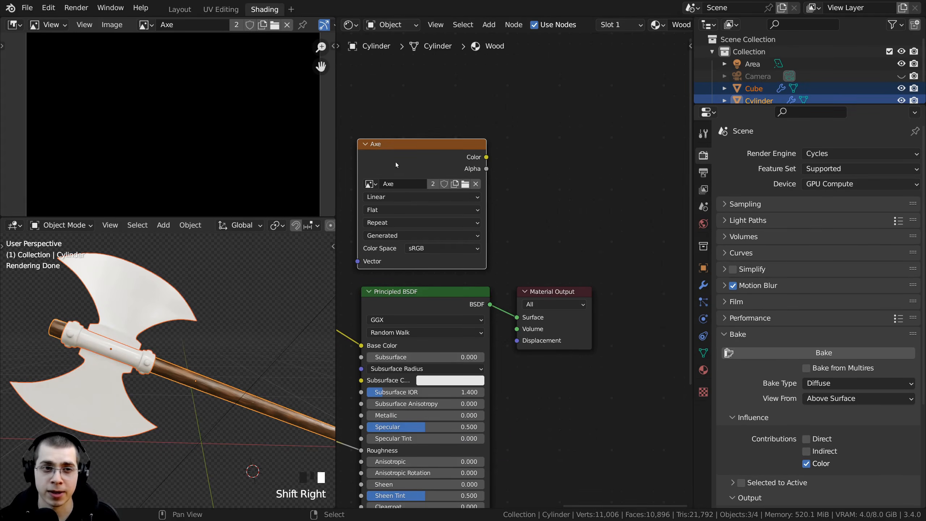
middle_drag(375, 162, 408, 147)
click(433, 133)
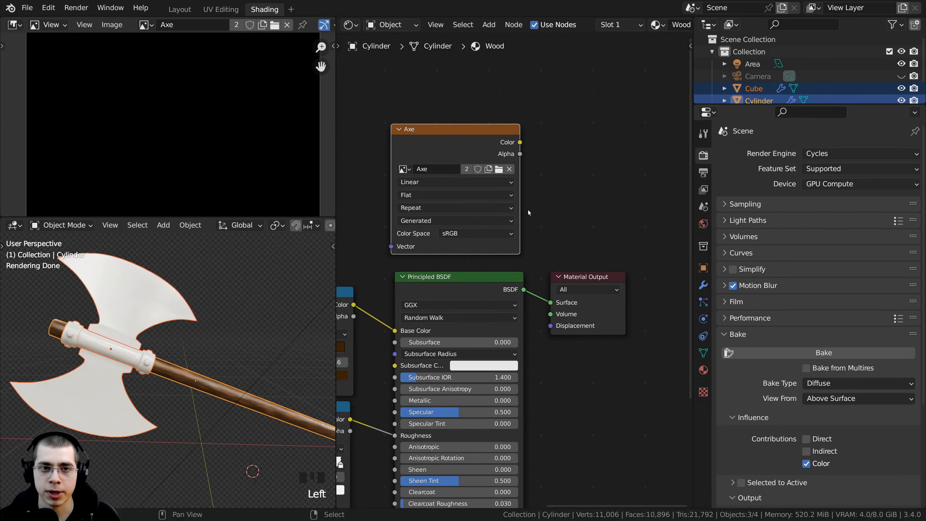
Make the axe head the active object again with all parts still selected, and check its material slots.
shift+right_click(122, 355)
shift+right_click(122, 355)
shift+right_click(121, 355)
shift+right_click(122, 355)
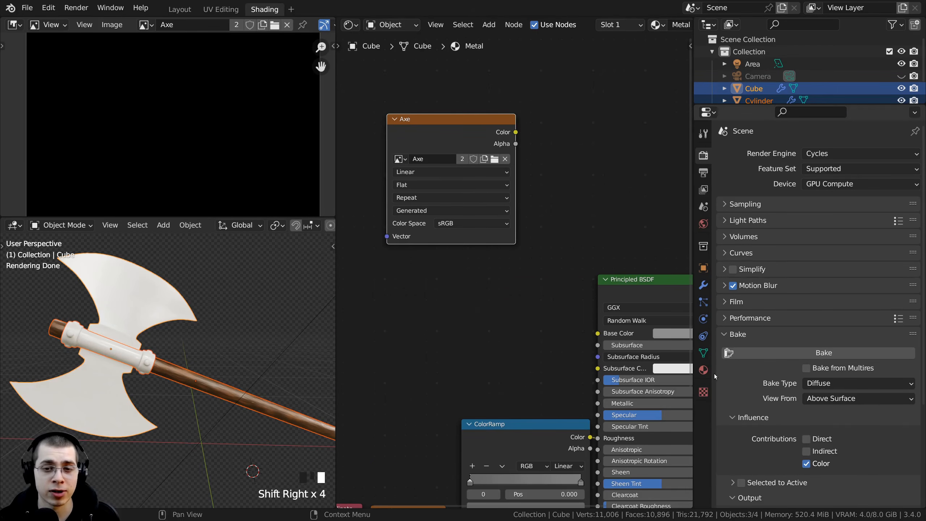
click(704, 370)
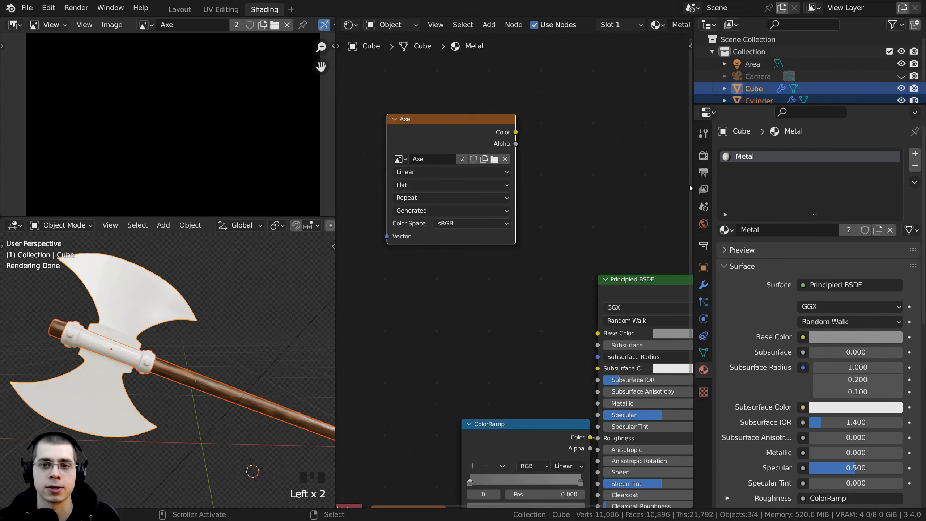
click(704, 156)
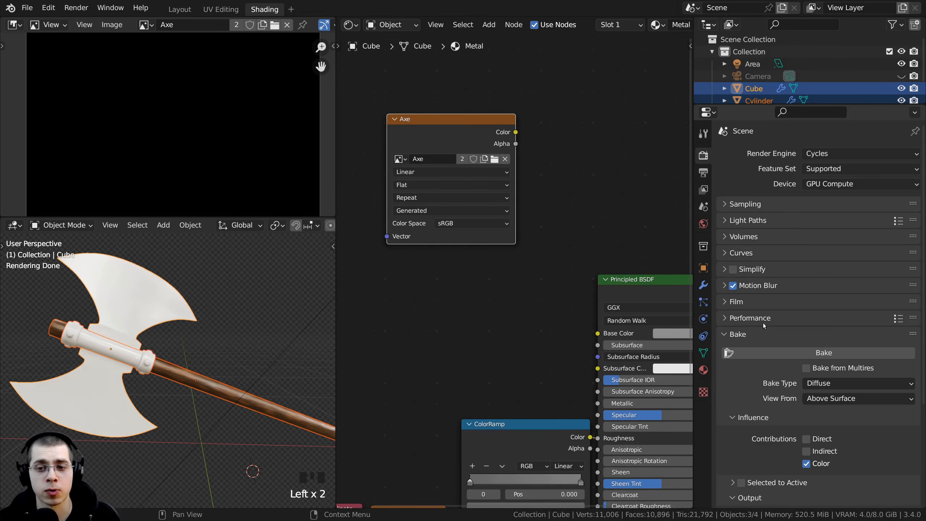
Save the Blender file and bake the diffuse color of the selected axe parts.
scroll(775, 364, down, 2)
key(ctrl+s)
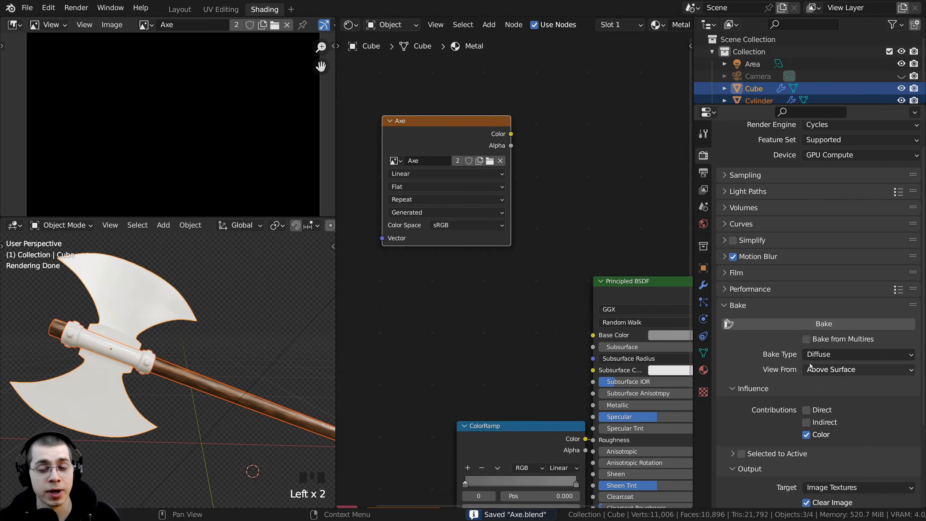
click(804, 328)
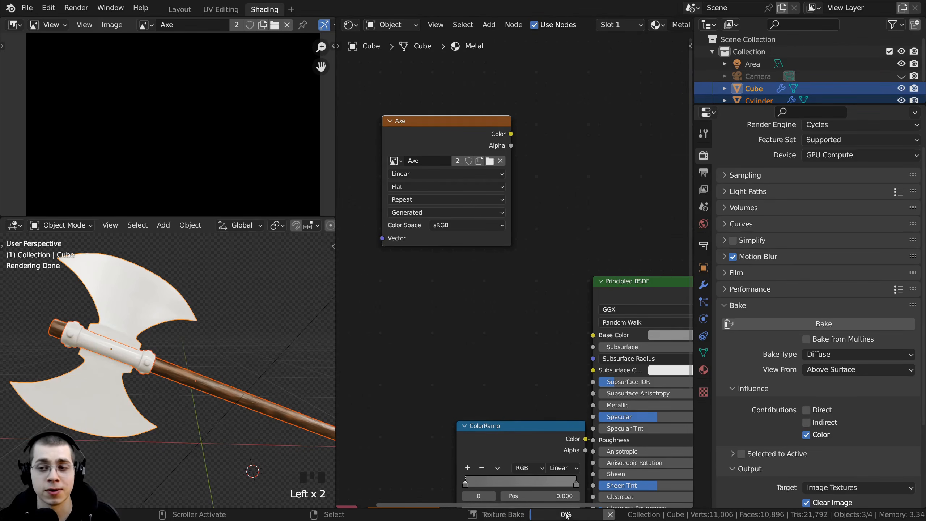
Enlarge the Image Editor in height and width to inspect the baked axe texture.
scroll(120, 115, down, 2)
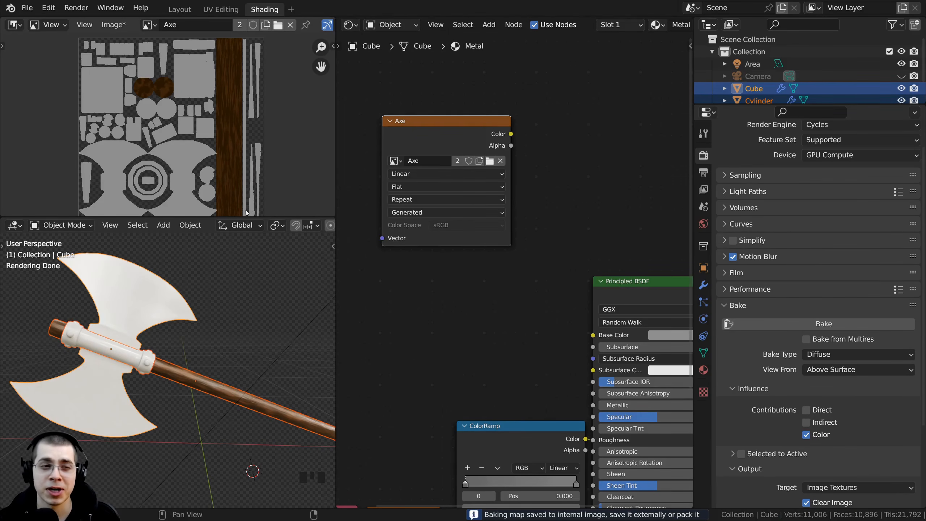
drag(236, 217, 241, 292)
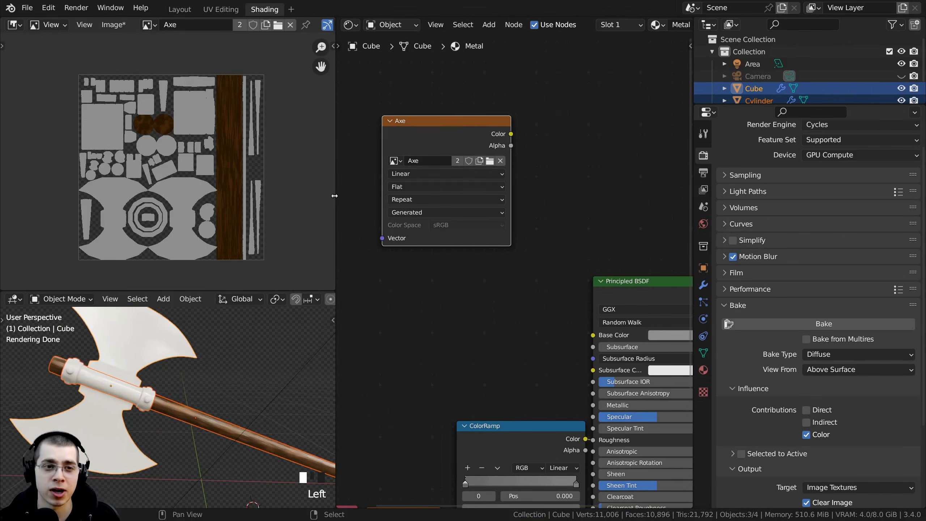
drag(341, 207, 442, 207)
scroll(246, 165, up, 2)
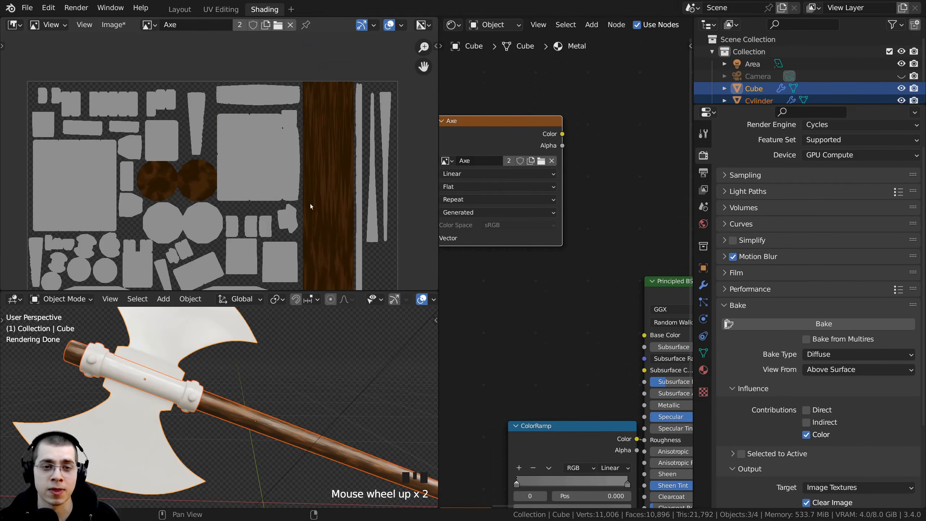
middle_drag(311, 204, 316, 125)
scroll(229, 374, down, 2)
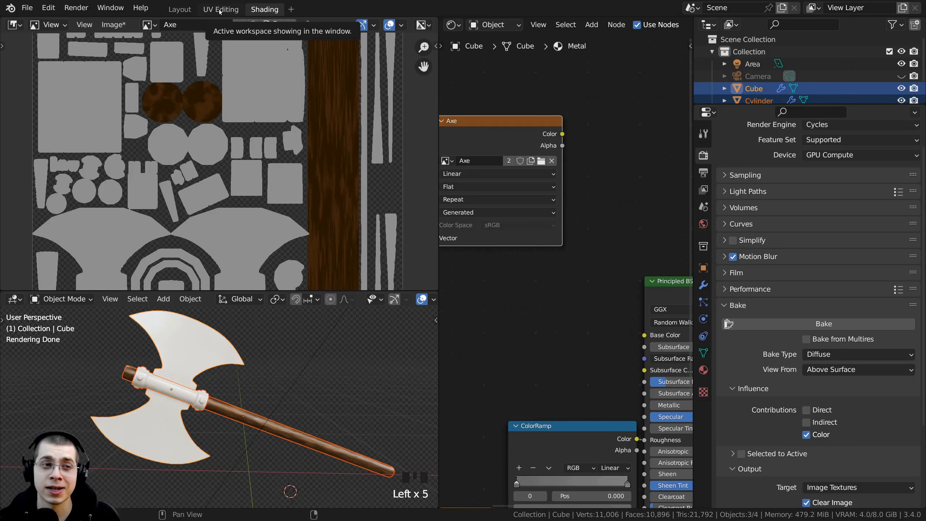
Compare the baked Axe image with the UV layout in the UV Editing workspace, and return to the Shading workspace.
click(220, 9)
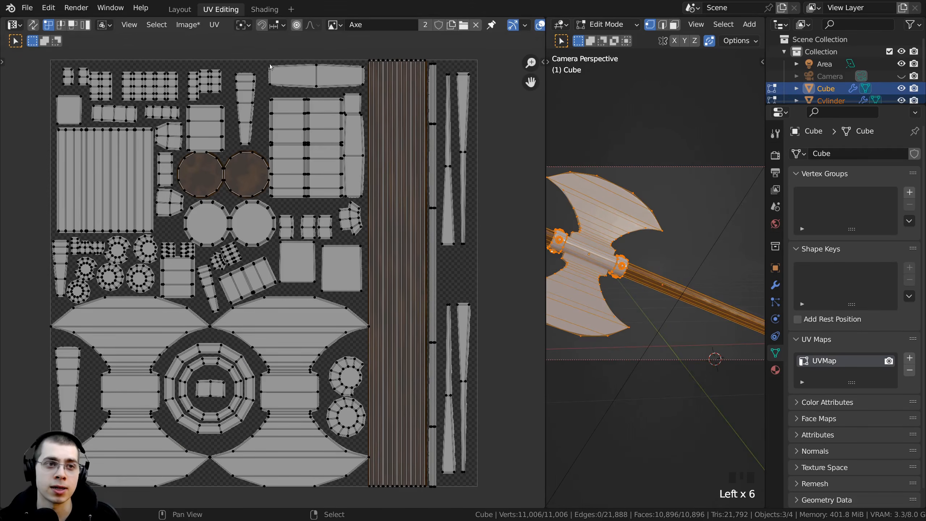
click(333, 24)
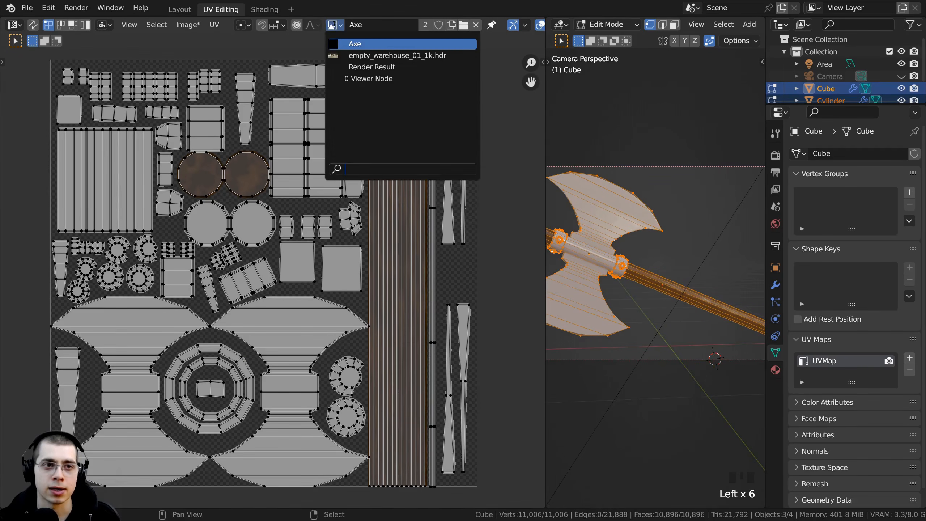
click(359, 45)
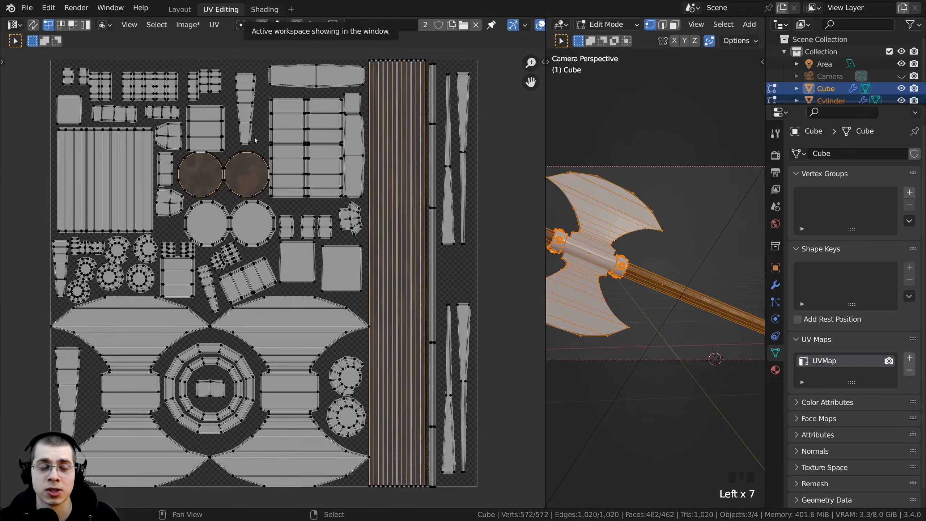
click(264, 9)
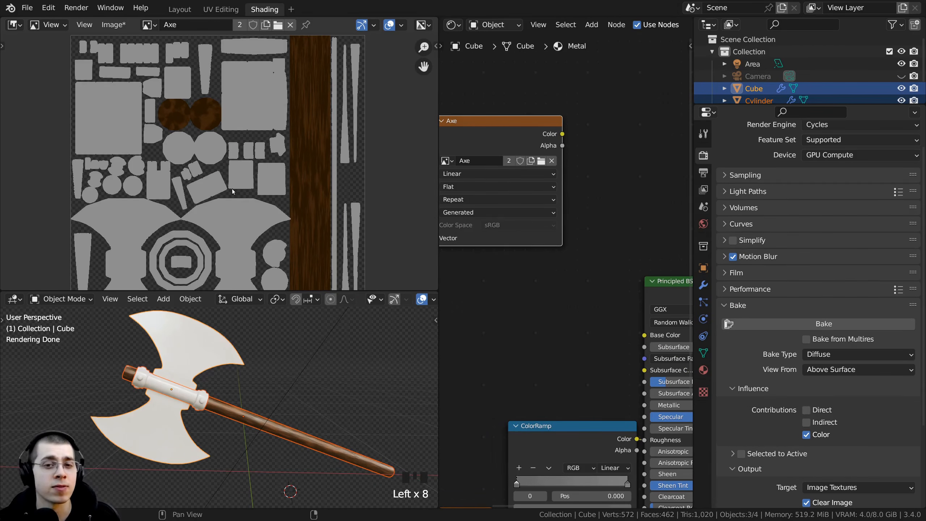
Save the baked Axe image externally as Axe Color.png in the Tutorial folder.
middle_drag(251, 258, 245, 255)
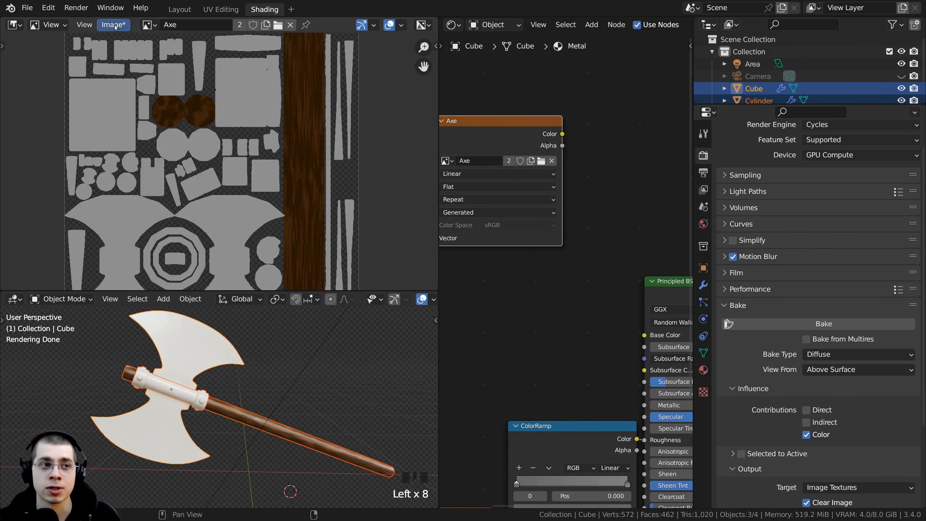
click(113, 24)
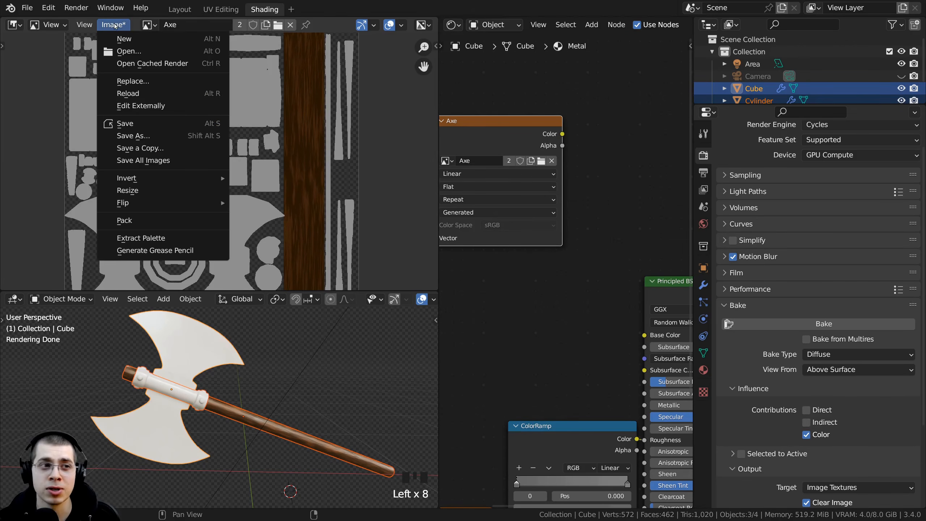
click(142, 138)
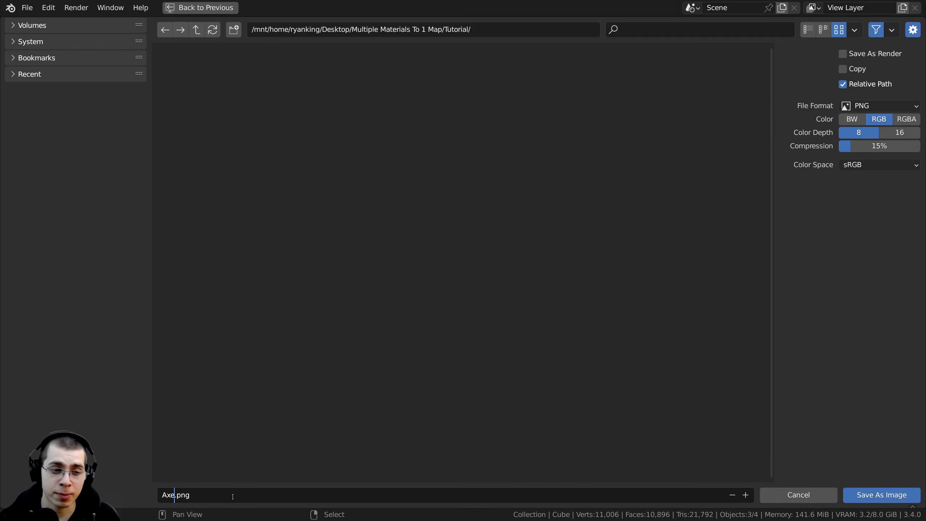
text(Colo)
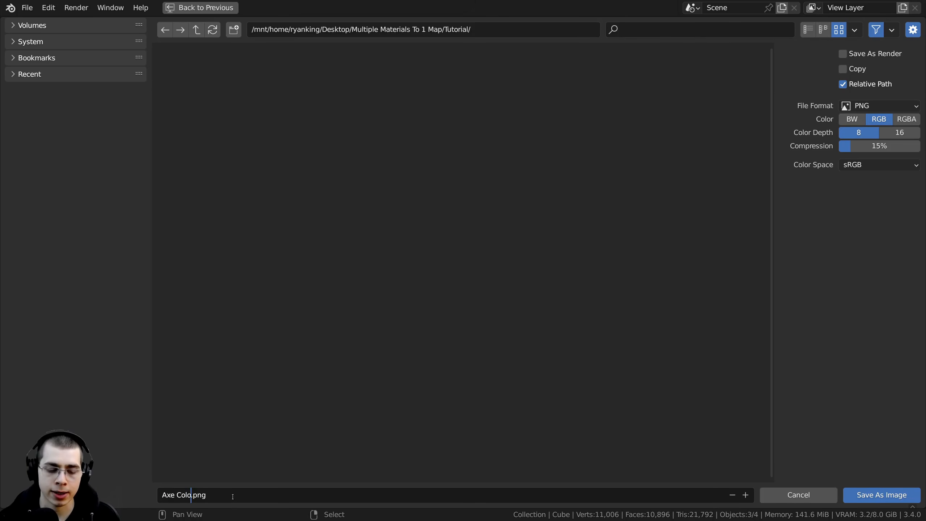
text(r)
key(Return)
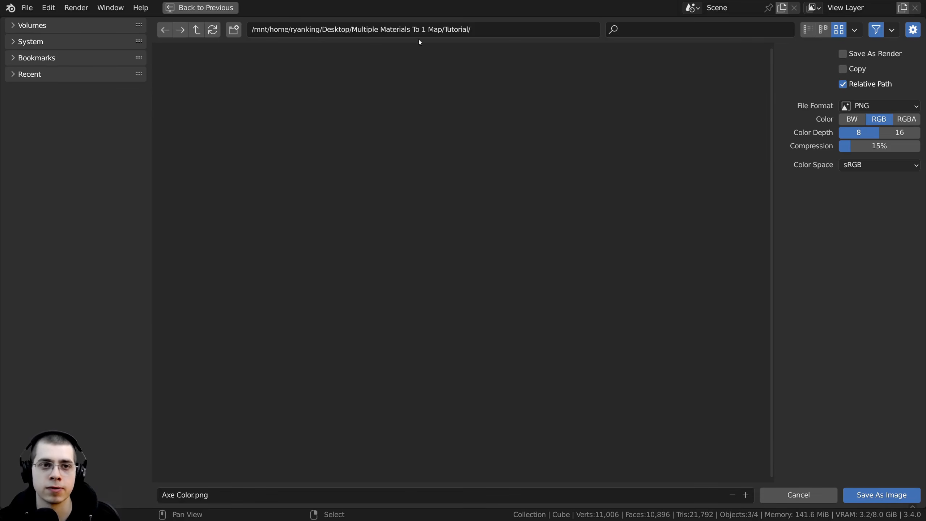
click(866, 498)
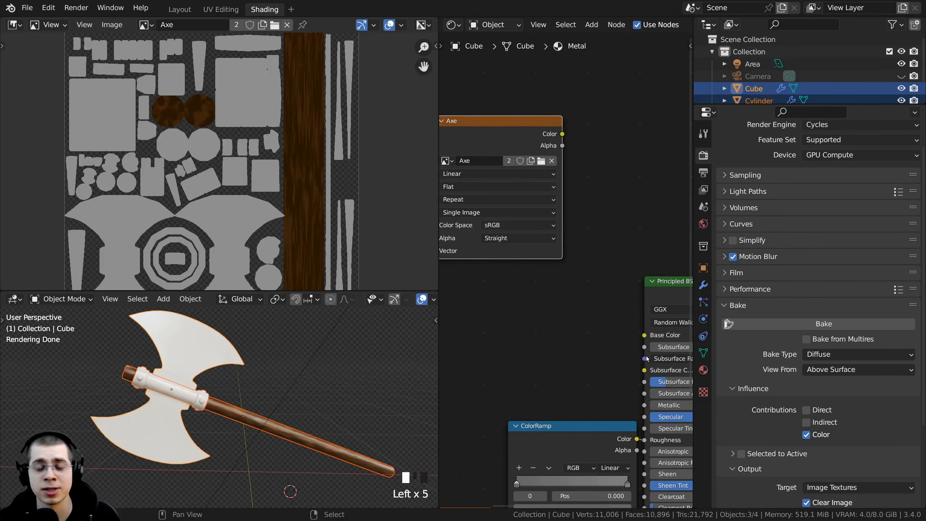
Set Metallic to 1.000 on the Metal material's Principled BSDF node.
scroll(580, 251, down, 2)
middle_drag(585, 247, 594, 251)
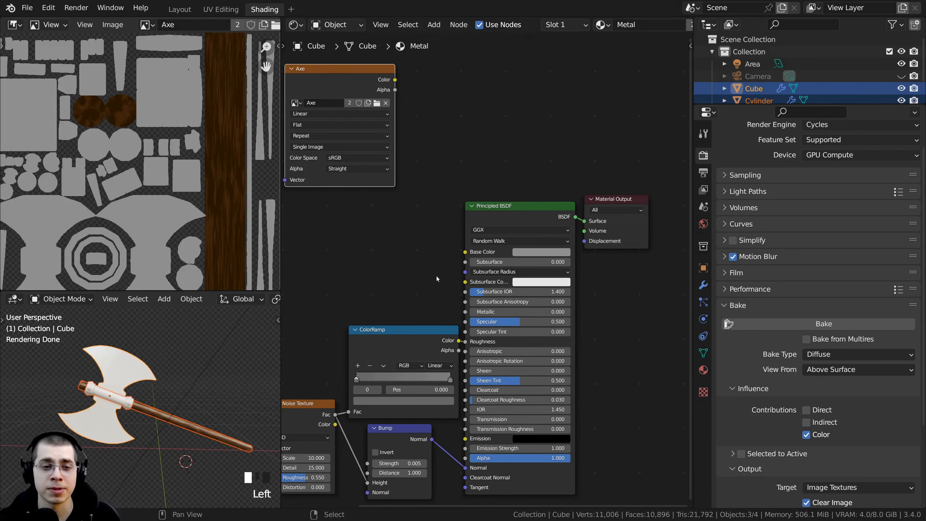
scroll(472, 204, up, 2)
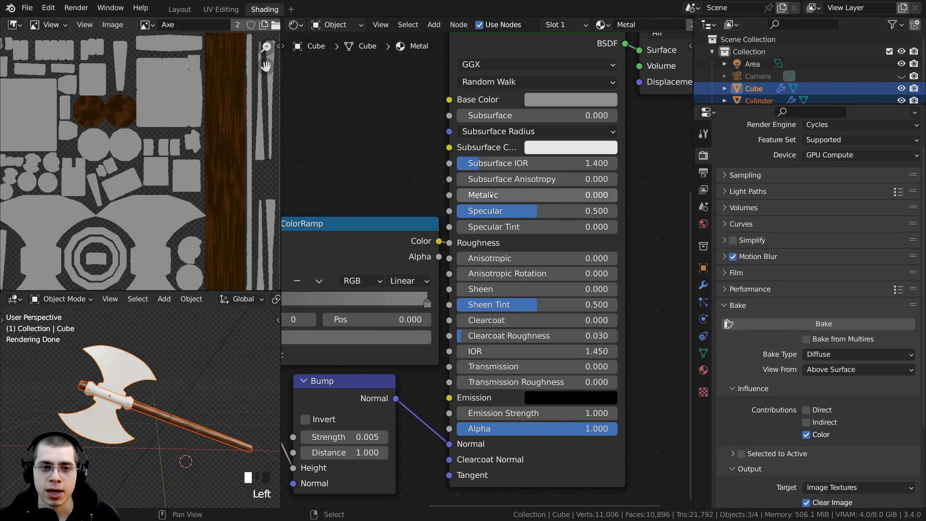
middle_drag(471, 203, 467, 223)
drag(462, 218, 629, 218)
scroll(437, 292, down, 2)
drag(396, 361, 433, 219)
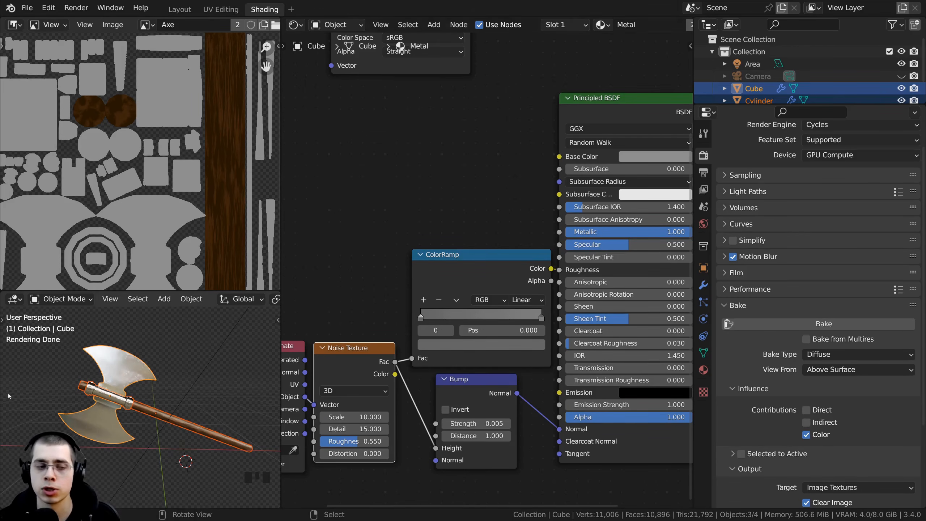
shift+middle_drag(77, 338, 67, 337)
shift+middle_drag(464, 246, 449, 258)
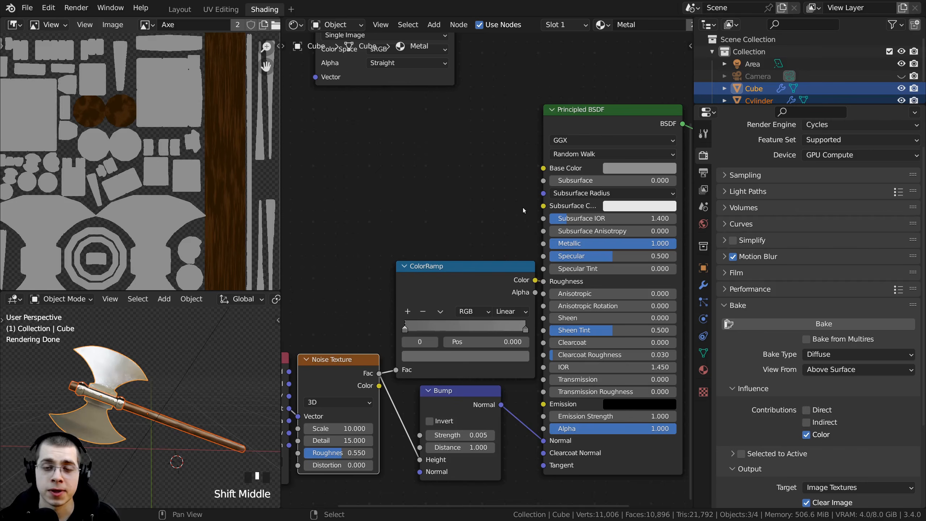
shift+middle_drag(474, 124, 477, 205)
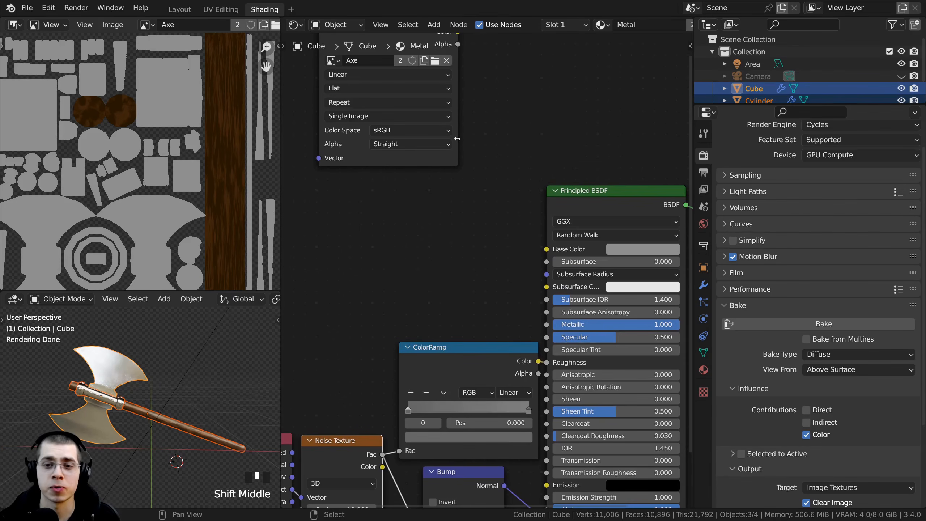
Change the bake type to Roughness.
scroll(760, 319, down, 2)
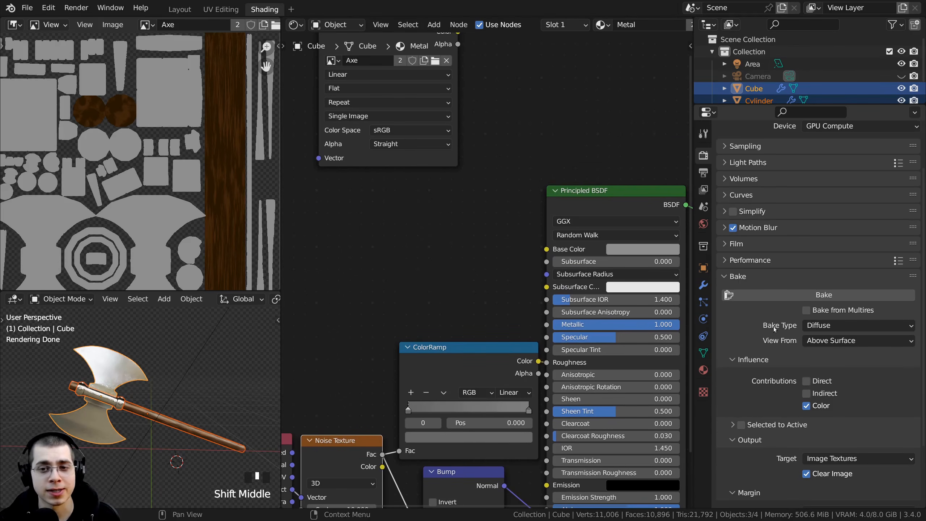
click(815, 326)
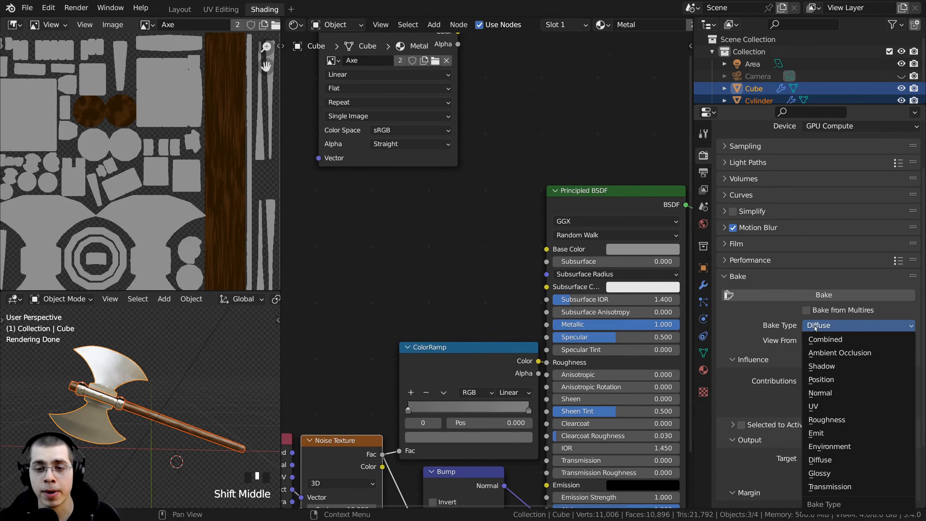
click(824, 420)
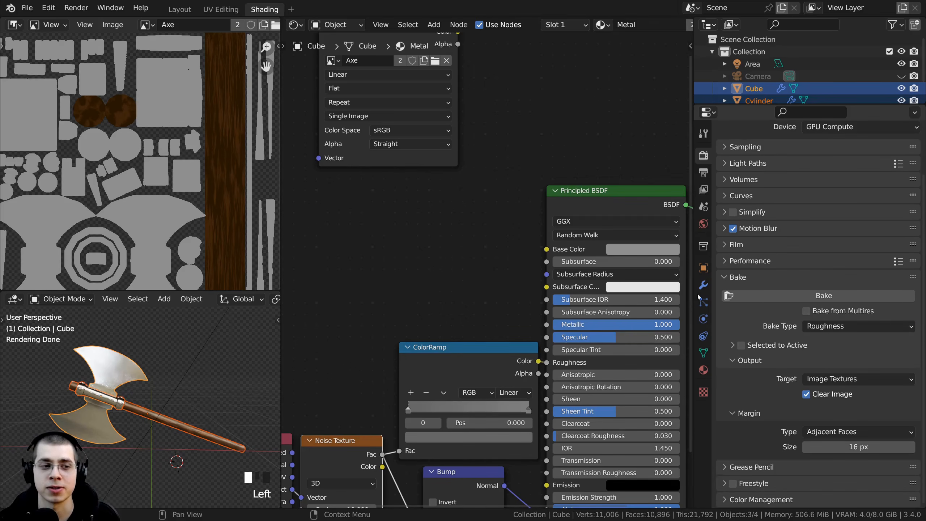
Set the color space of the Axe image texture node in the Metal material to Non-Color.
scroll(529, 215, down, 1)
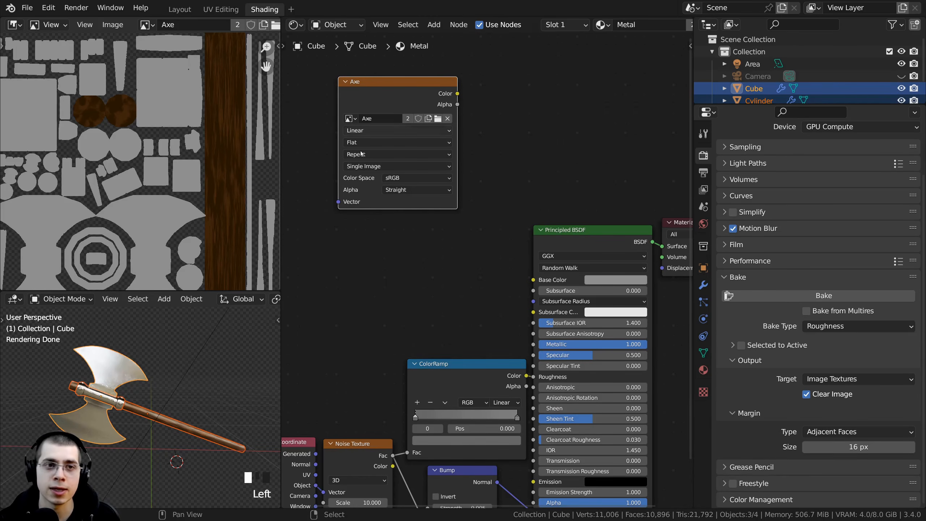
scroll(96, 382, up, 2)
shift+middle_drag(96, 382, 106, 386)
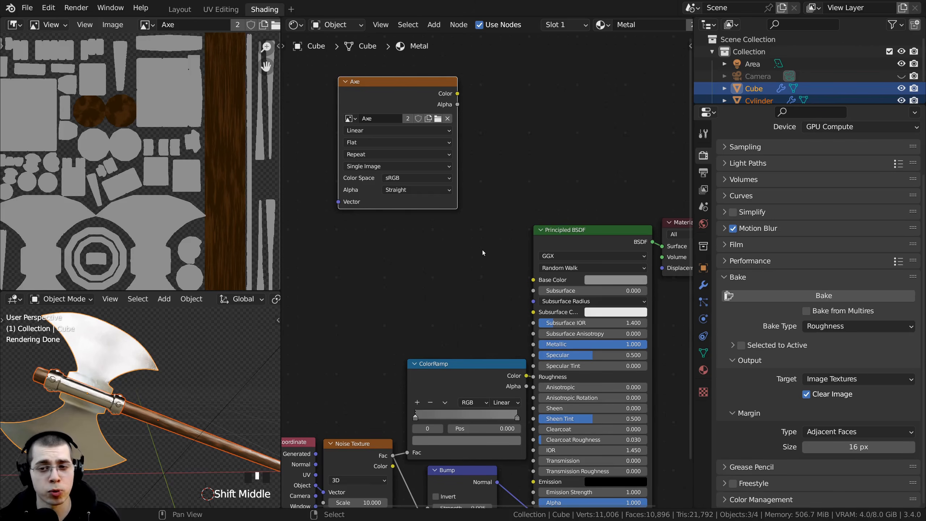
scroll(412, 229, up, 2)
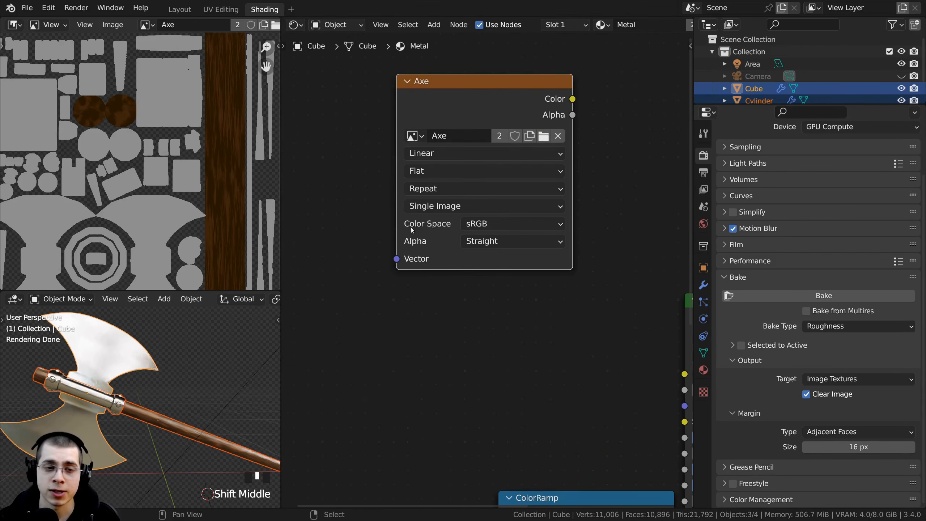
click(489, 224)
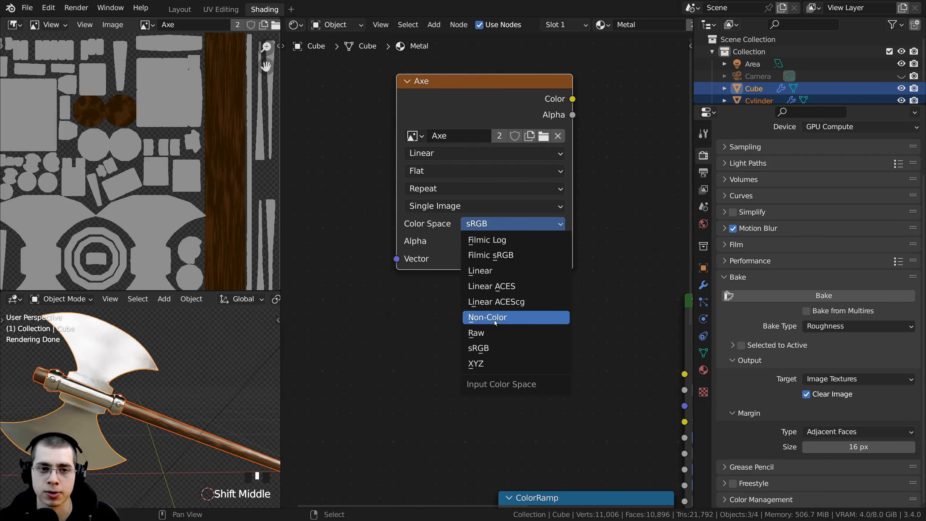
click(496, 318)
click(487, 225)
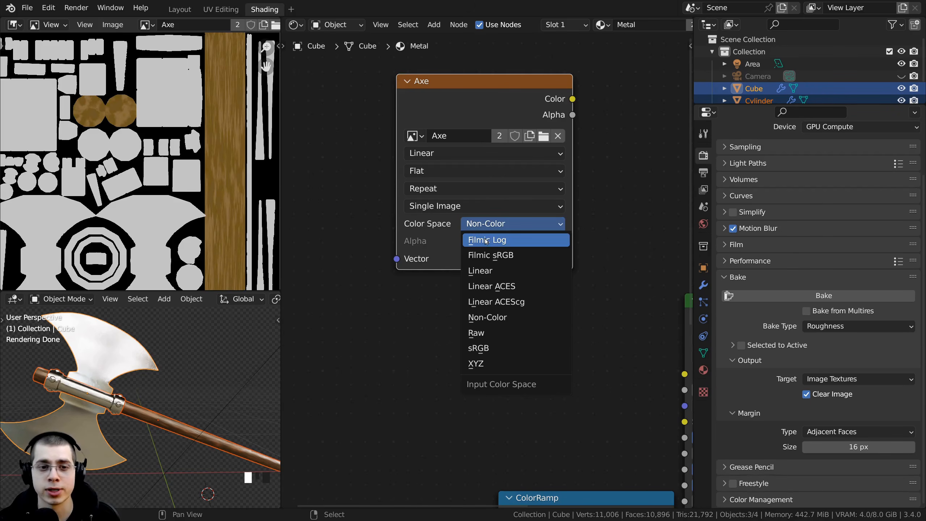
Examine the Metal material's Base Color input and the Axe image node's color space options, keeping Non-Color selected.
scroll(416, 272, down, 2)
middle_drag(428, 231, 379, 196)
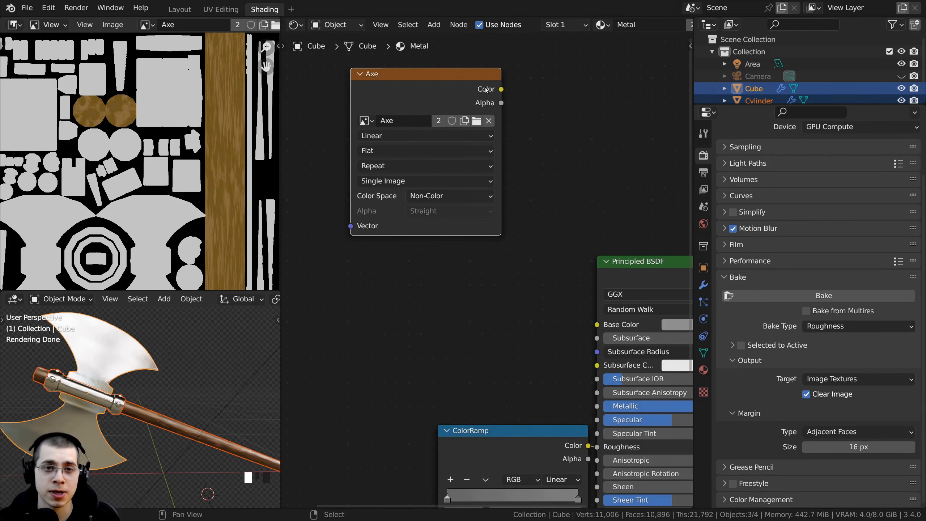
middle_drag(580, 352, 513, 302)
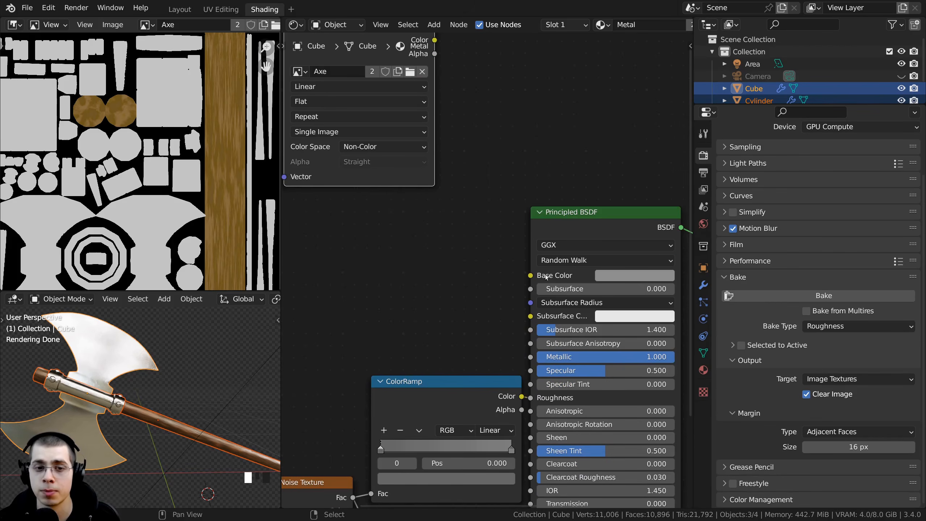
middle_drag(469, 240, 489, 318)
scroll(401, 123, up, 2)
middle_drag(401, 123, 437, 98)
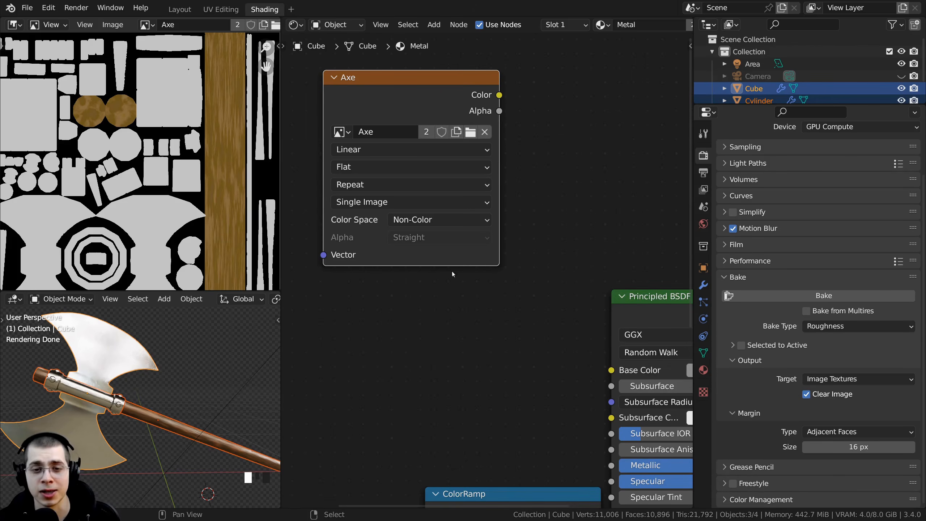
click(430, 220)
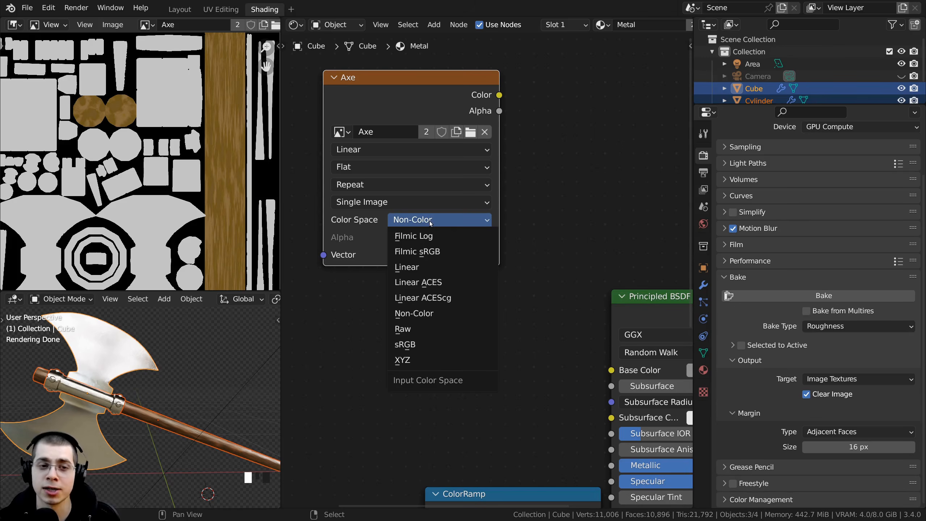
click(430, 221)
click(401, 221)
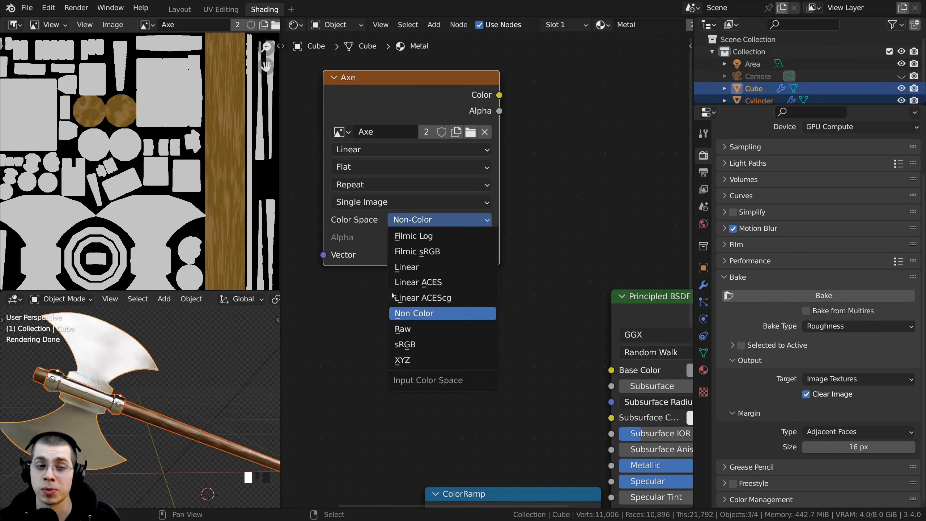
click(397, 312)
click(407, 221)
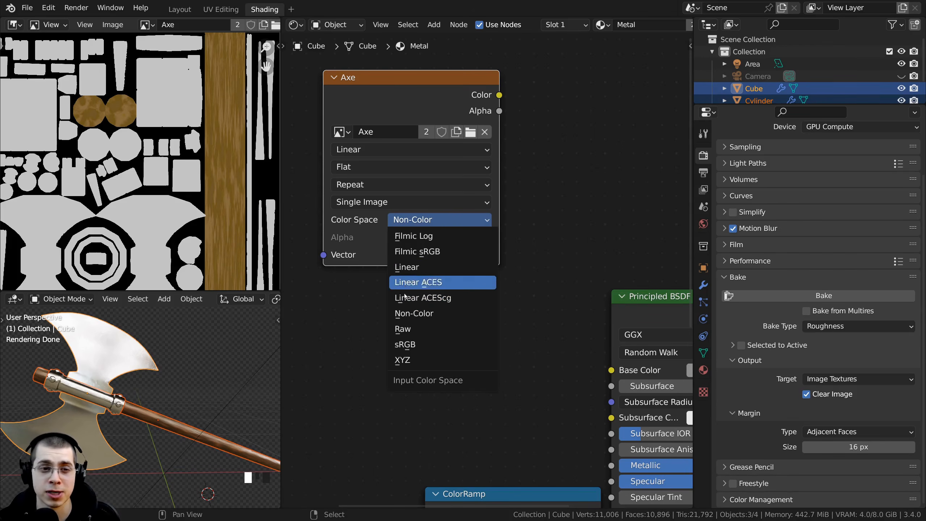
click(417, 315)
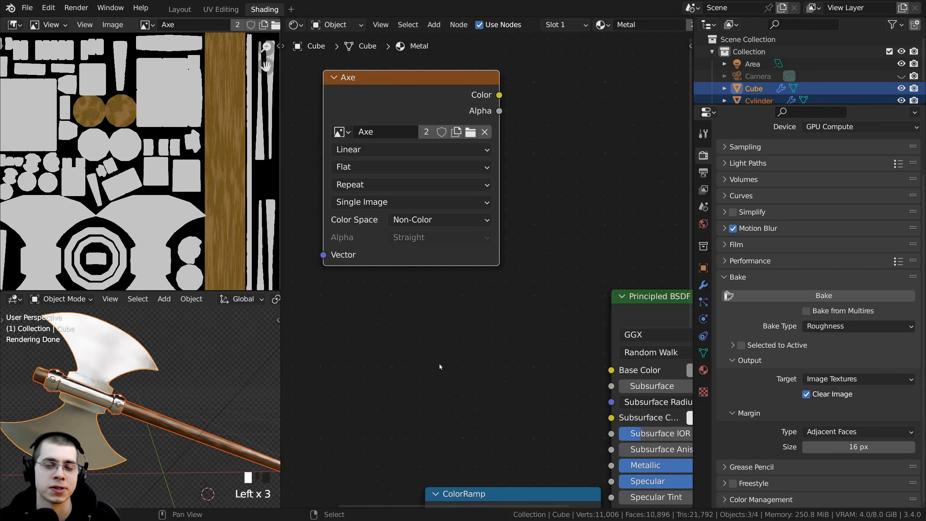
Check the Axe image node in each axe part's material, and finish with the axe head active and all parts selected.
shift+right_click(130, 365)
shift+right_click(157, 416)
shift+right_click(112, 400)
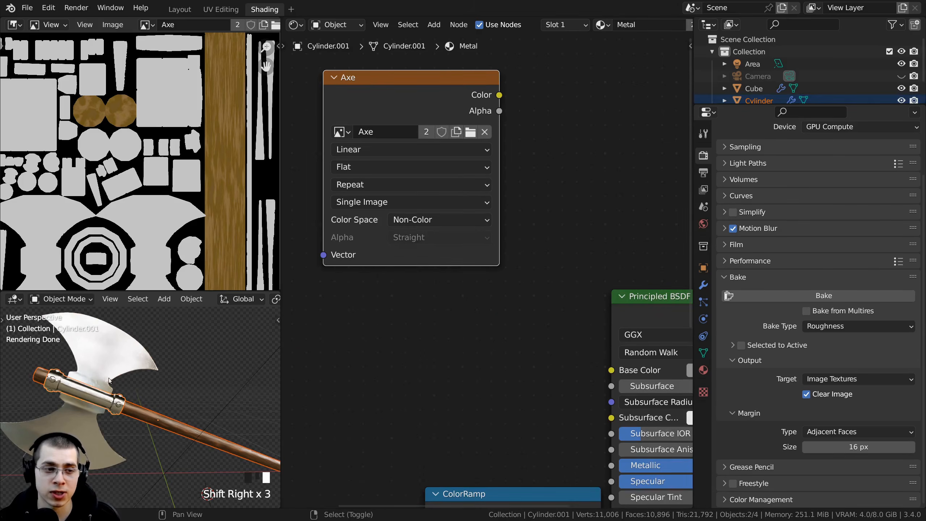
shift+right_click(124, 366)
scroll(637, 357, down, 5)
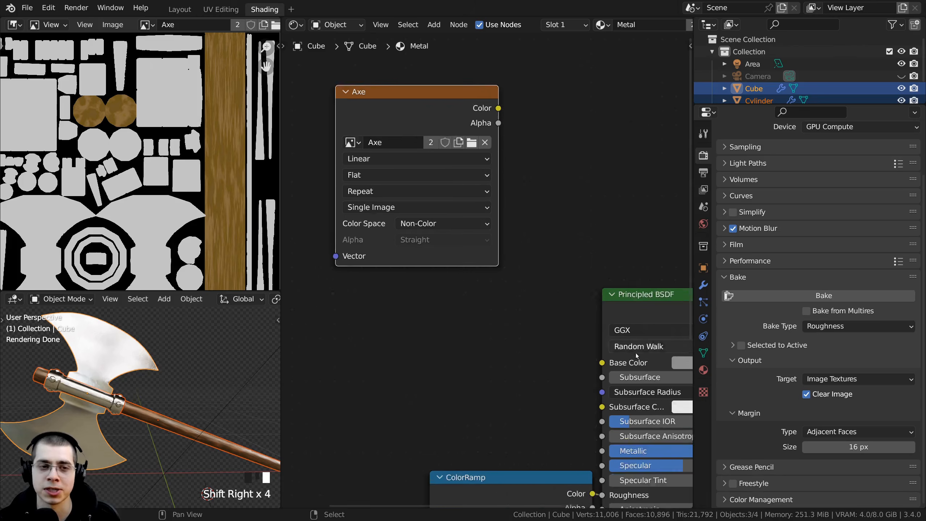
middle_drag(544, 351, 516, 344)
shift+right_click(210, 439)
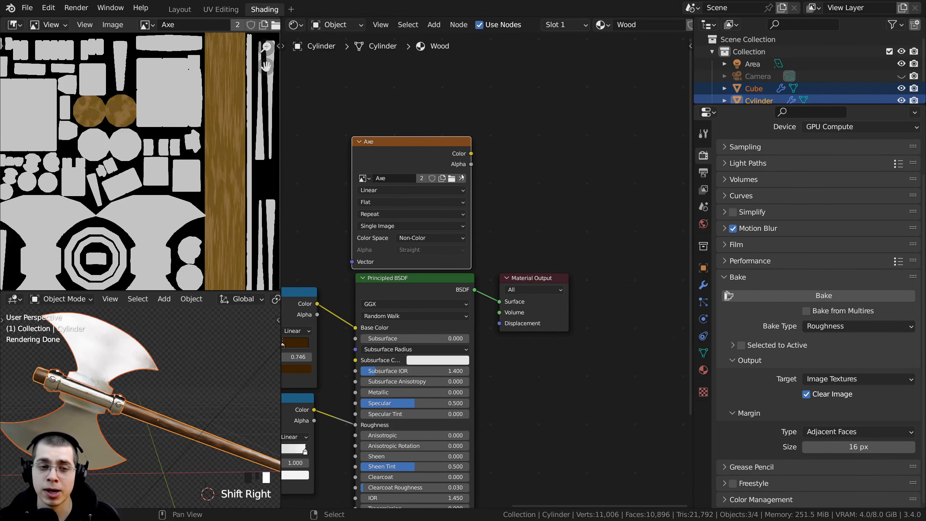
shift+right_click(109, 356)
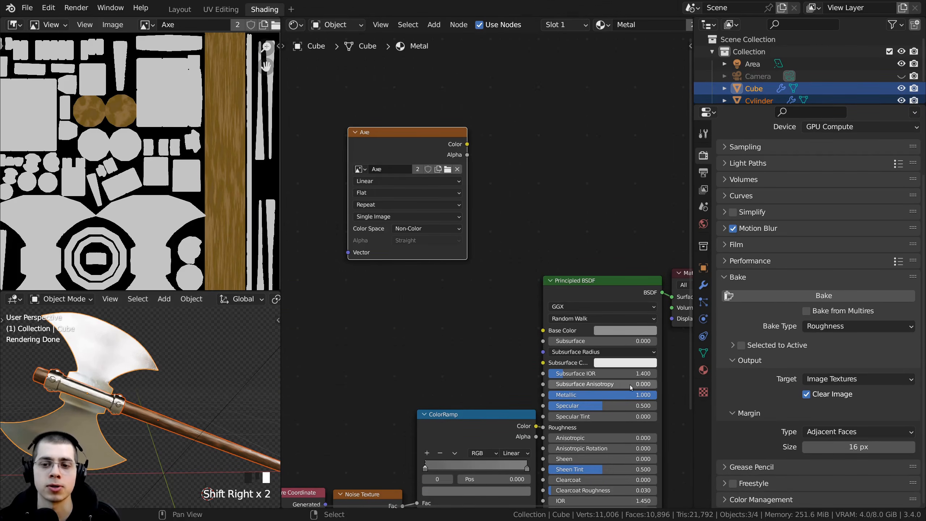
Save the Blender file and bake the roughness of the selected axe parts onto the Axe image.
key(ctrl+s)
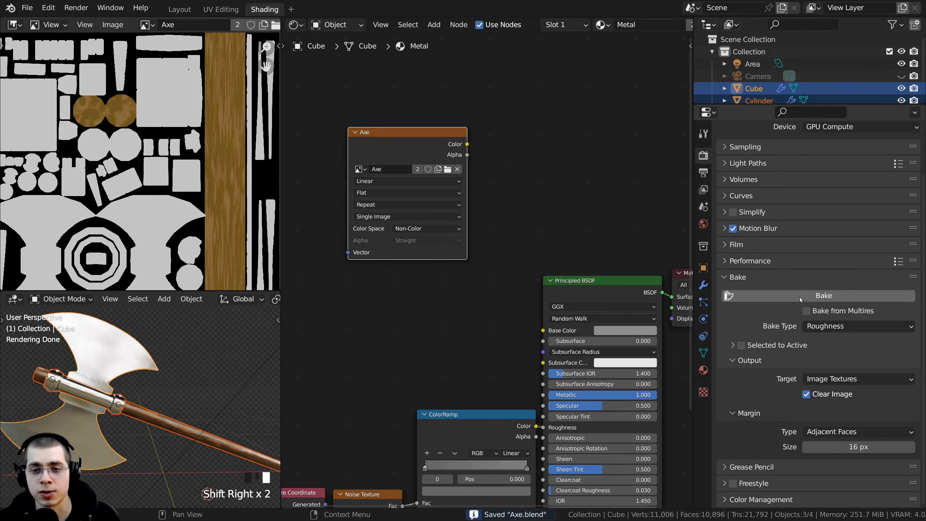
click(823, 295)
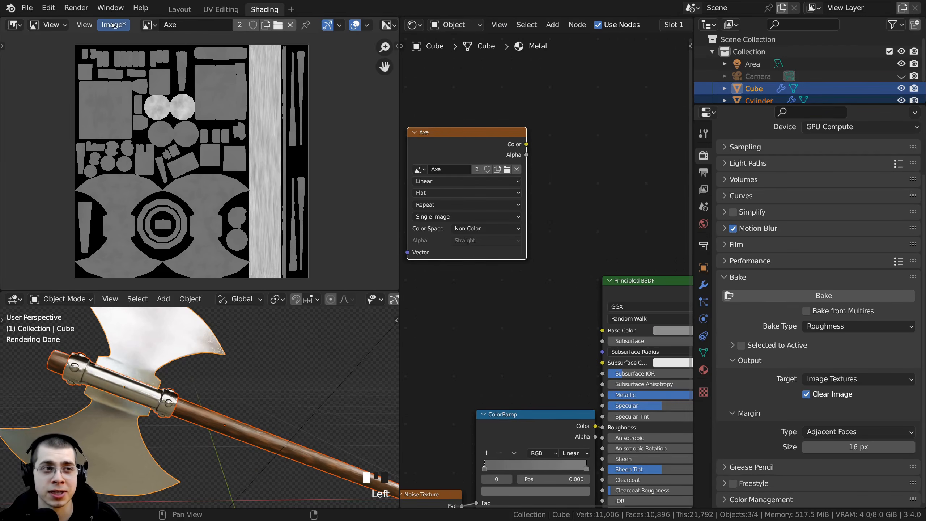
Save the baked roughness image externally as Axe Roughness.png in the Tutorial folder.
click(114, 25)
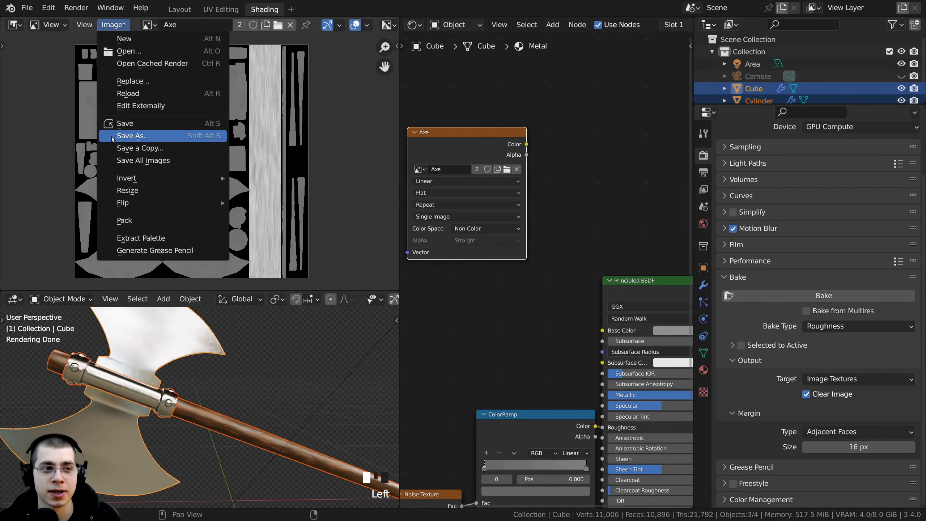
click(151, 136)
double_click(179, 494)
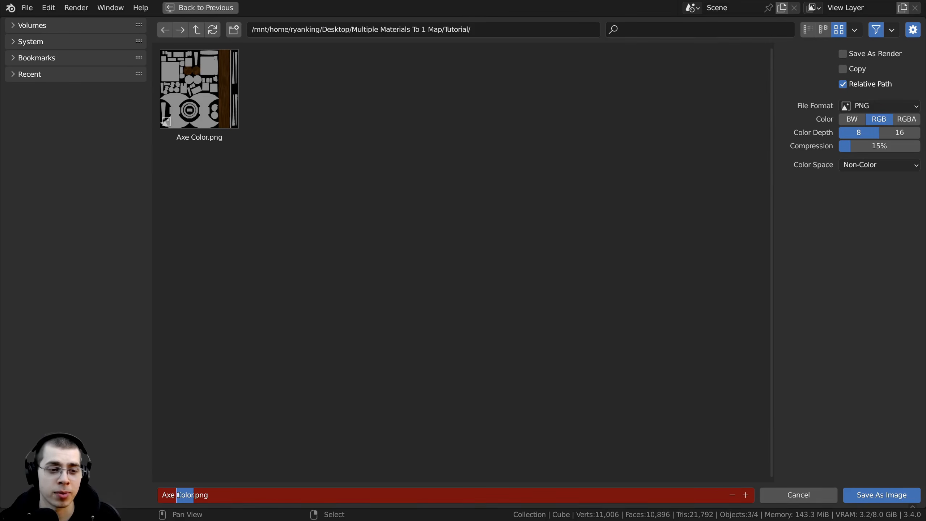
text(Roughness)
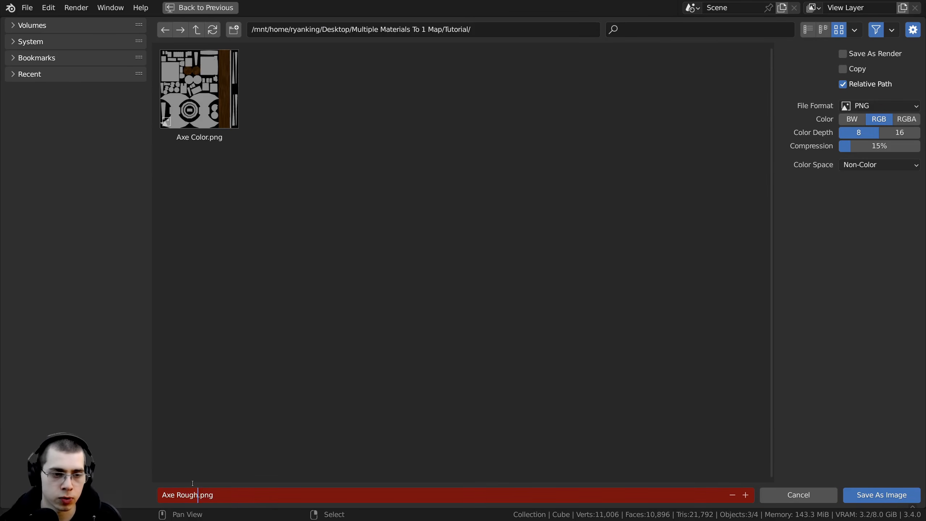
key(Return)
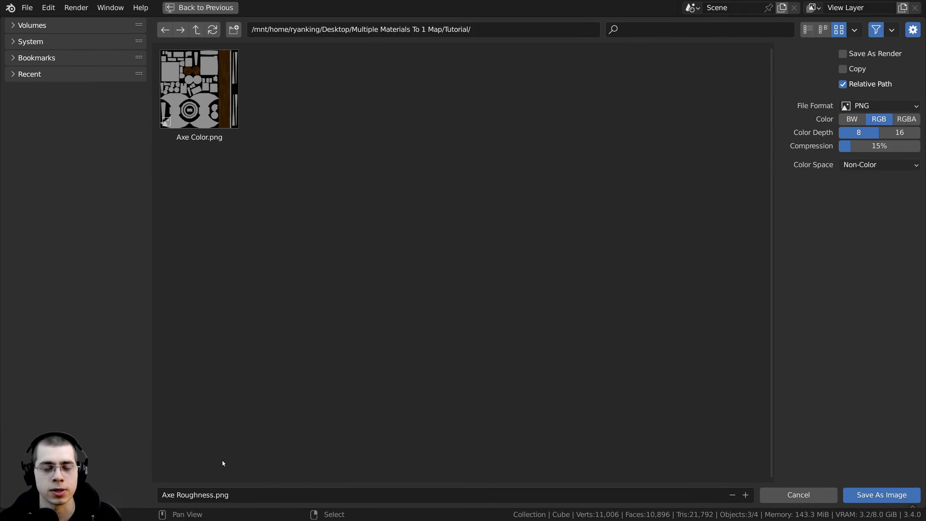
click(860, 502)
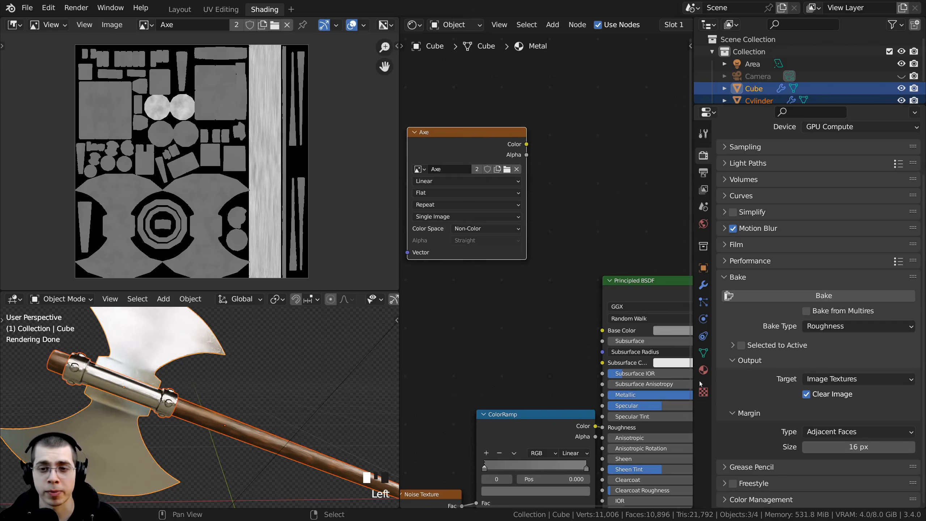
Set the bake type to Normal and check the Axe image node's color space in the Metal and Wood materials.
click(835, 326)
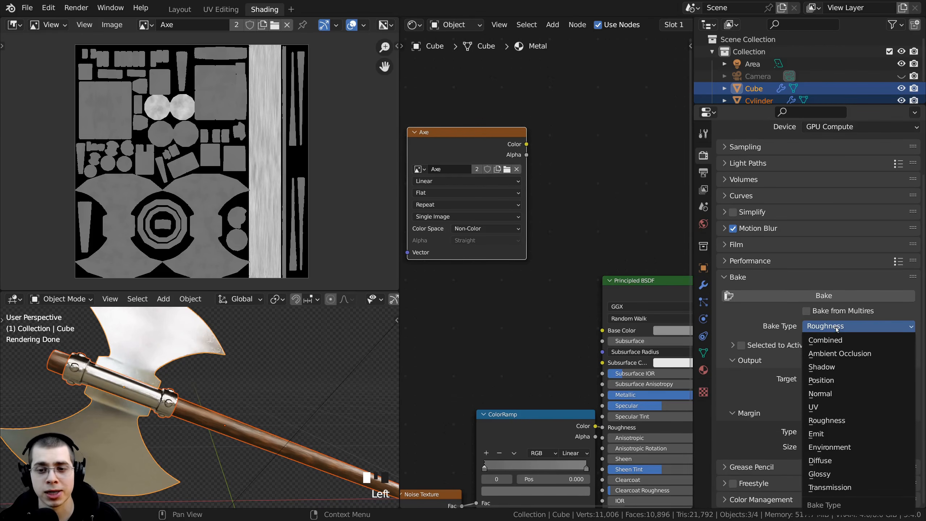
click(822, 394)
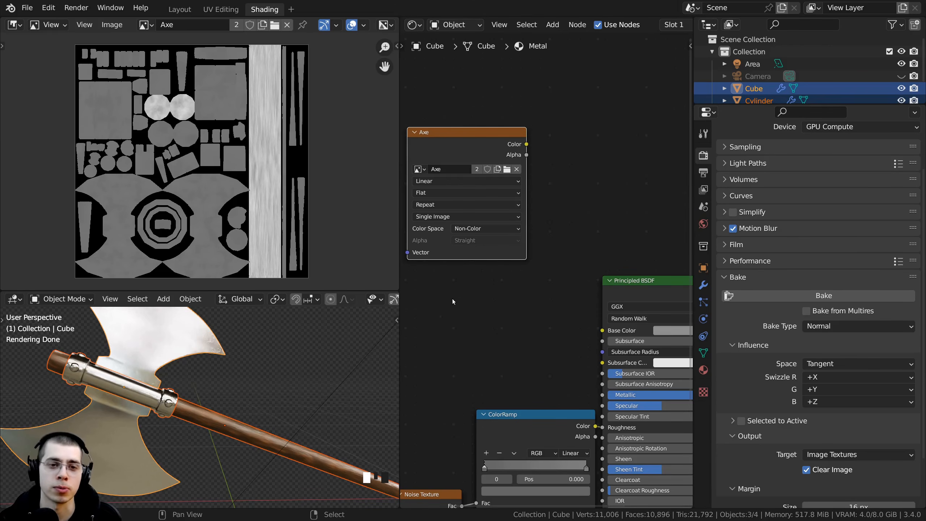
scroll(510, 233, up, 1)
scroll(507, 237, up, 1)
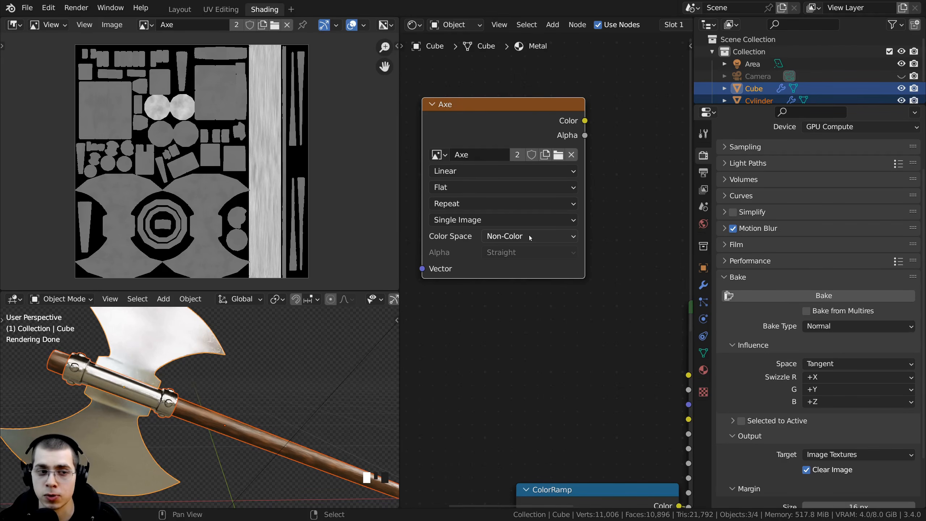
scroll(525, 355, down, 1)
middle_drag(248, 395, 219, 403)
shift+right_click(196, 409)
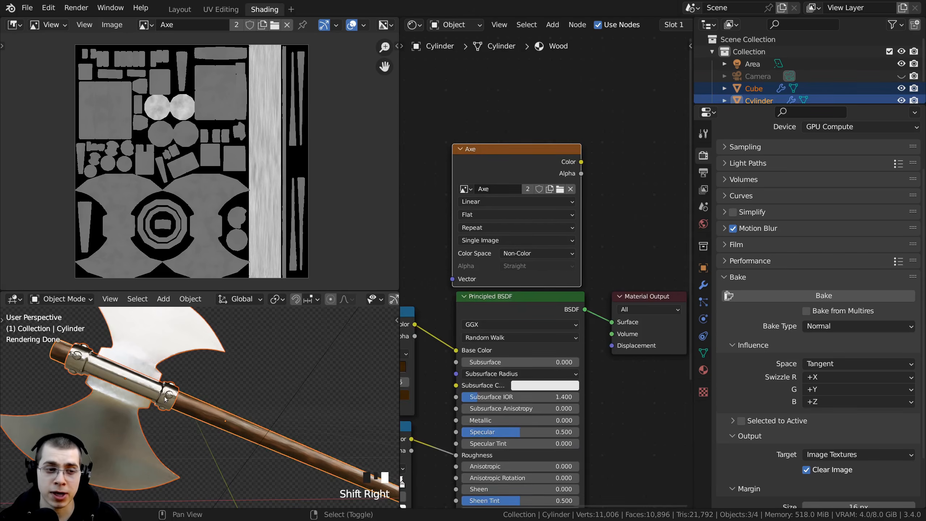
shift+right_click(159, 394)
shift+right_click(153, 340)
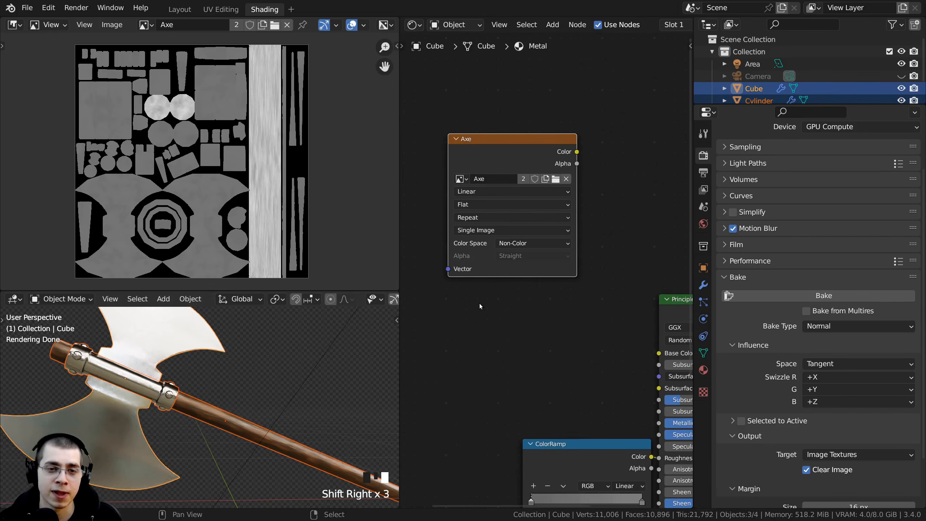
scroll(479, 306, down, 3)
middle_drag(483, 299, 471, 288)
scroll(803, 223, up, 3)
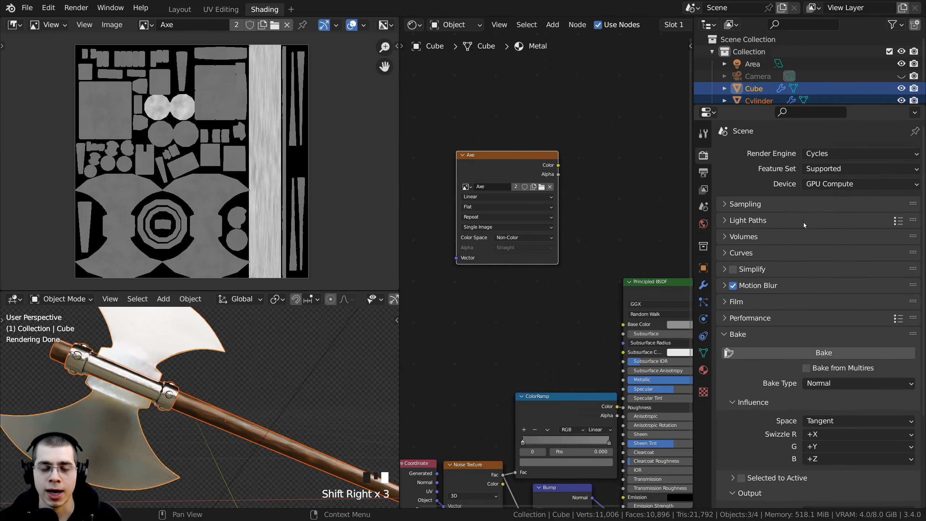
Make the metal axe head active with all parts selected, save the Blender file, and bake the normal map onto the Axe image.
click(508, 161)
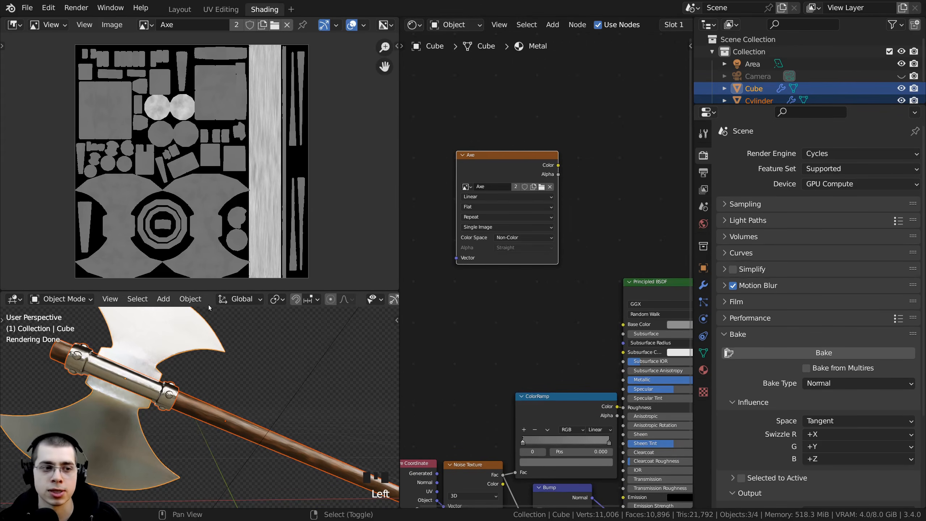
shift+right_click(196, 407)
shift+right_click(175, 348)
middle_drag(517, 336, 511, 333)
key(ctrl+s)
click(795, 352)
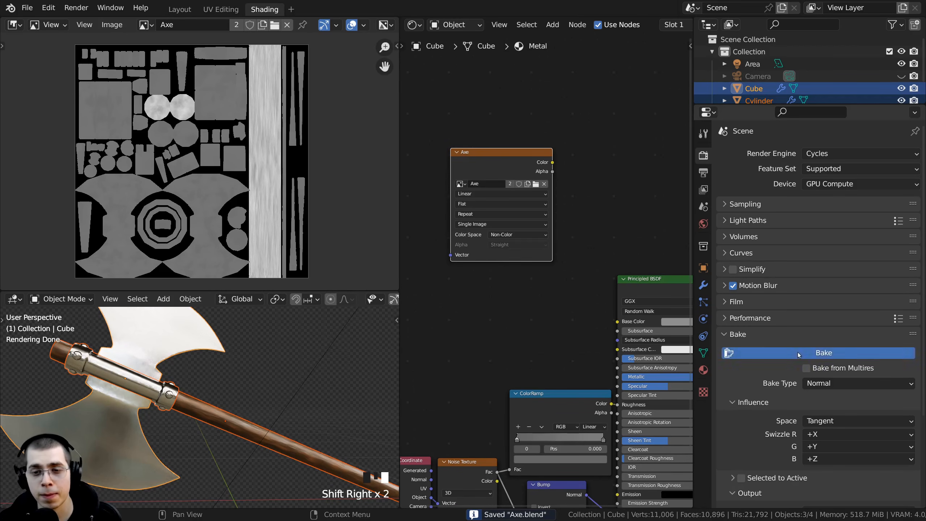
scroll(607, 351, down, 4)
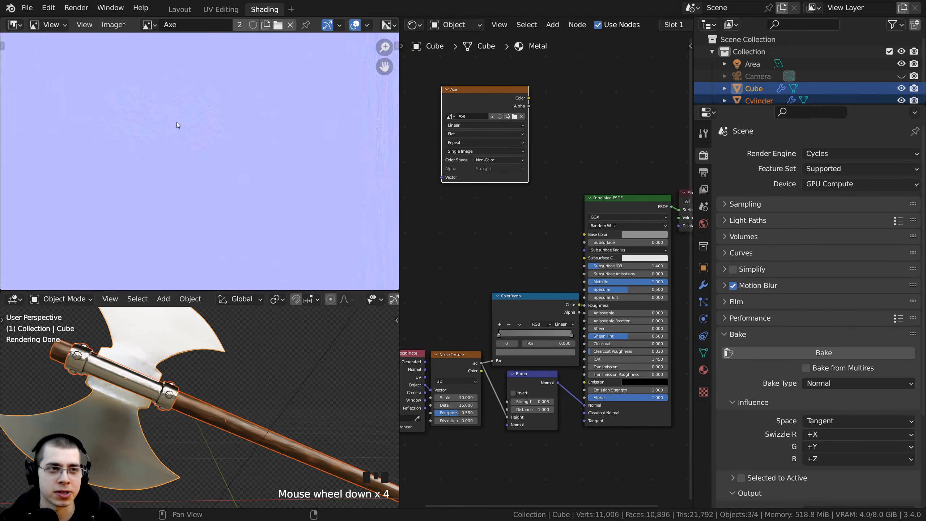
Save the baked normal map image externally as Axe Normal.png in the Tutorial folder.
click(114, 25)
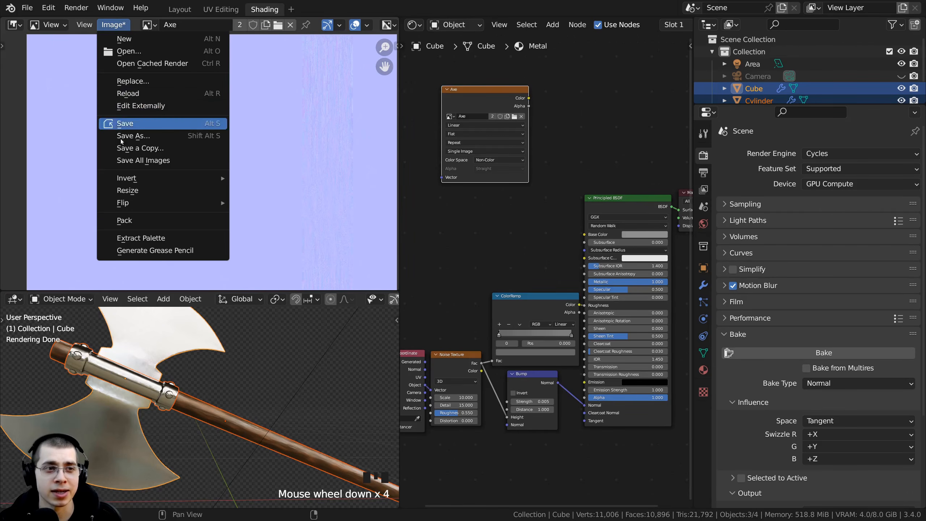
click(137, 137)
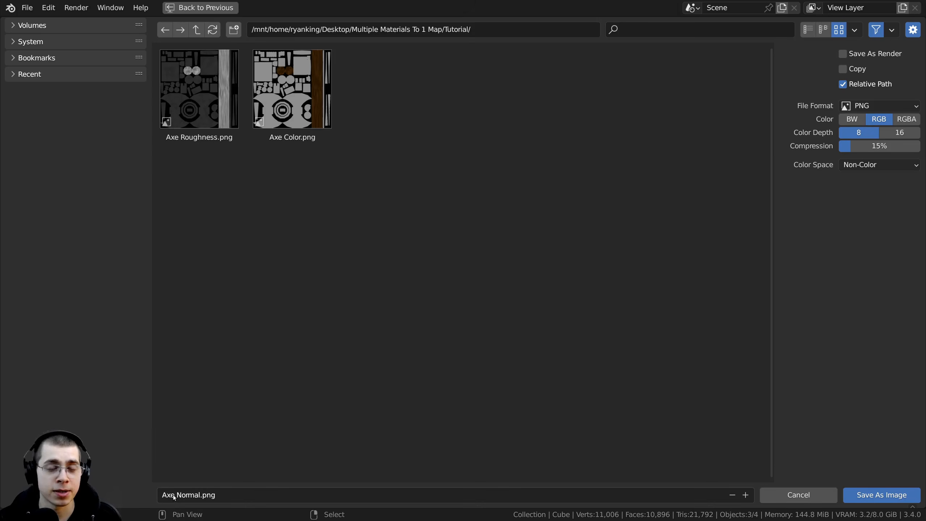
click(173, 494)
drag(175, 494, 197, 494)
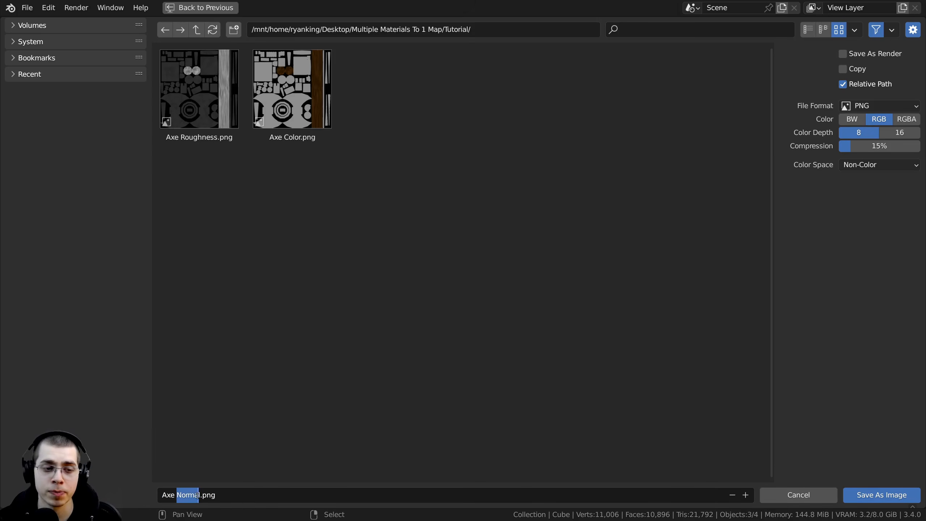
click(245, 468)
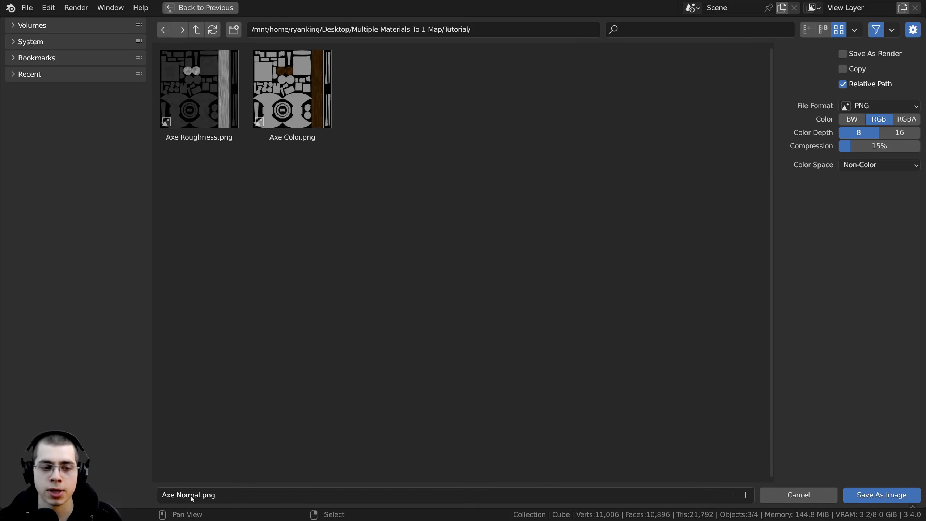
click(882, 502)
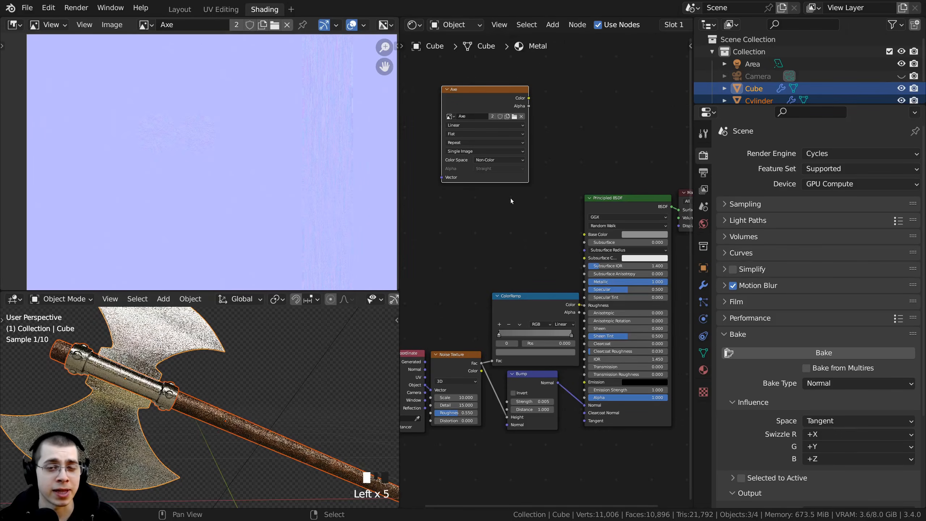
middle_drag(250, 403, 126, 353)
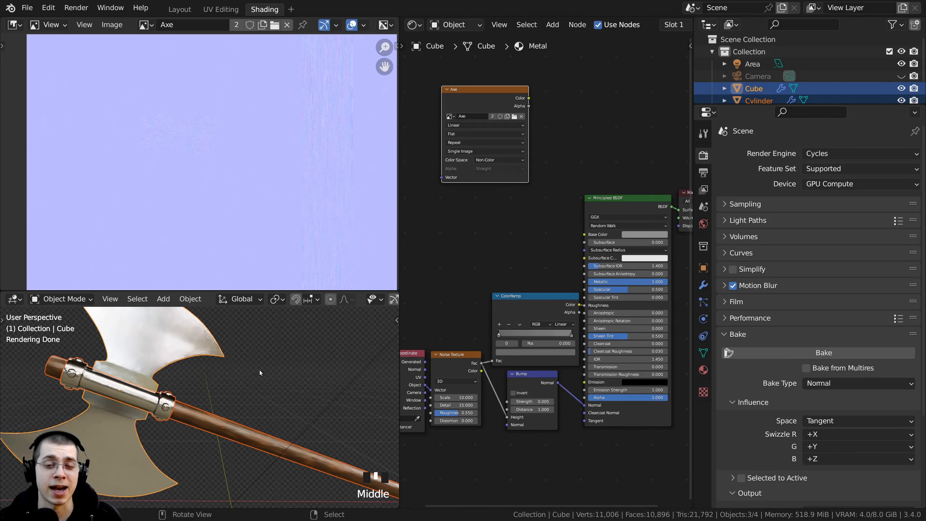
shift+middle_drag(259, 373, 142, 358)
scroll(119, 364, up, 3)
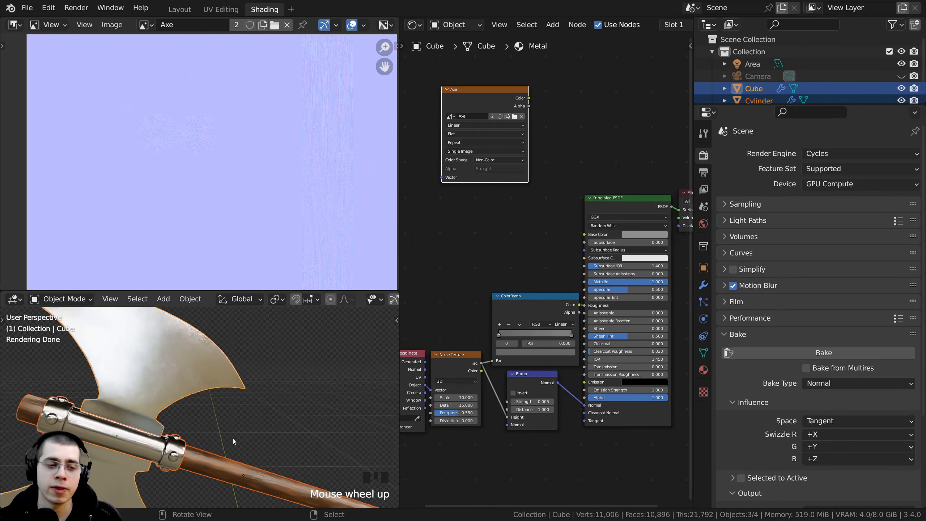
shift+middle_drag(583, 259, 574, 258)
middle_drag(216, 350, 215, 347)
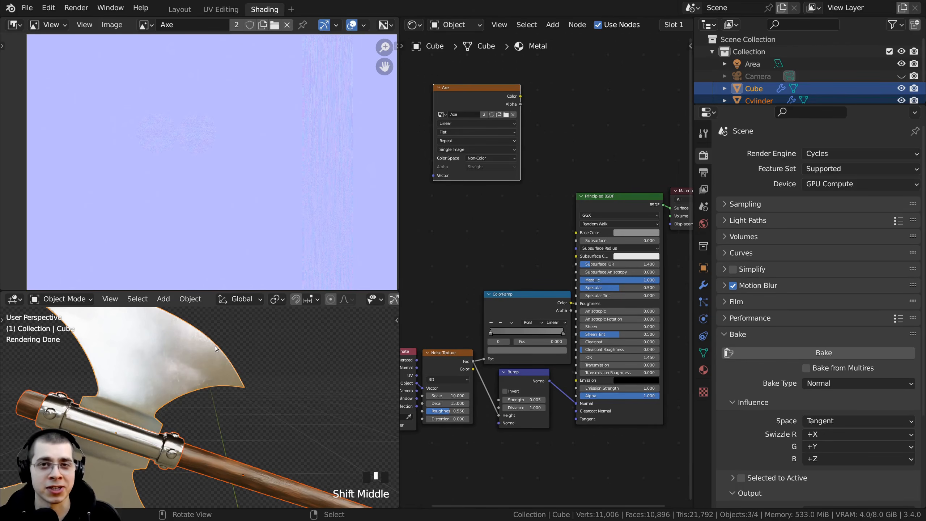
shift+middle_drag(551, 279, 551, 279)
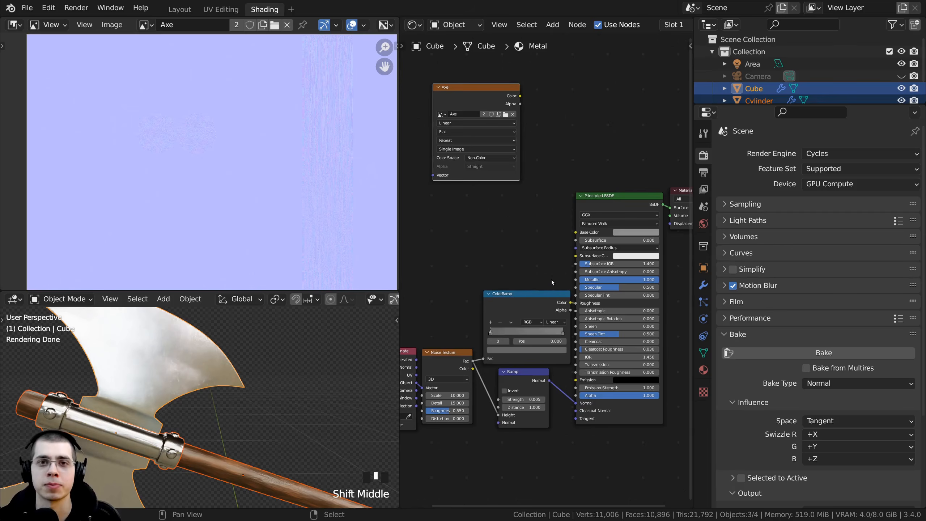
Set the bake type to Emit in the Cycles bake settings.
scroll(819, 367, down, 4)
scroll(770, 327, down, 1)
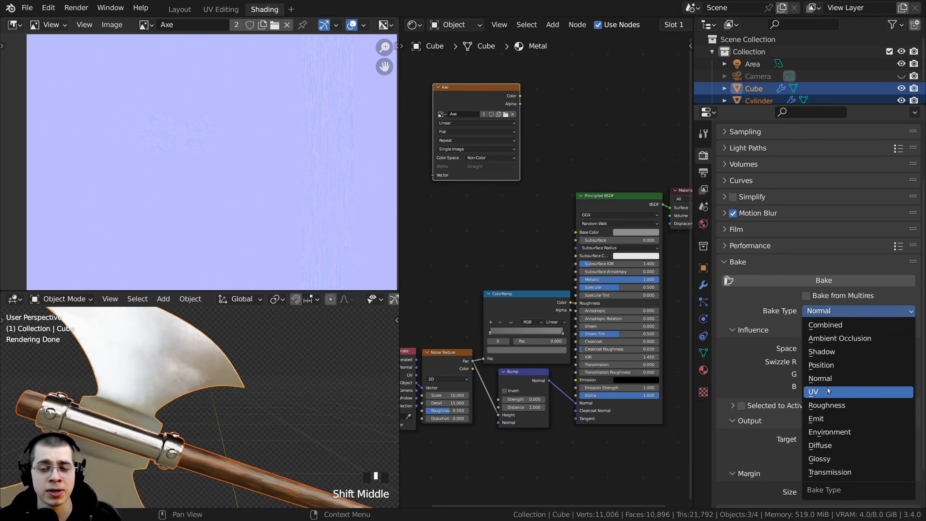
click(824, 420)
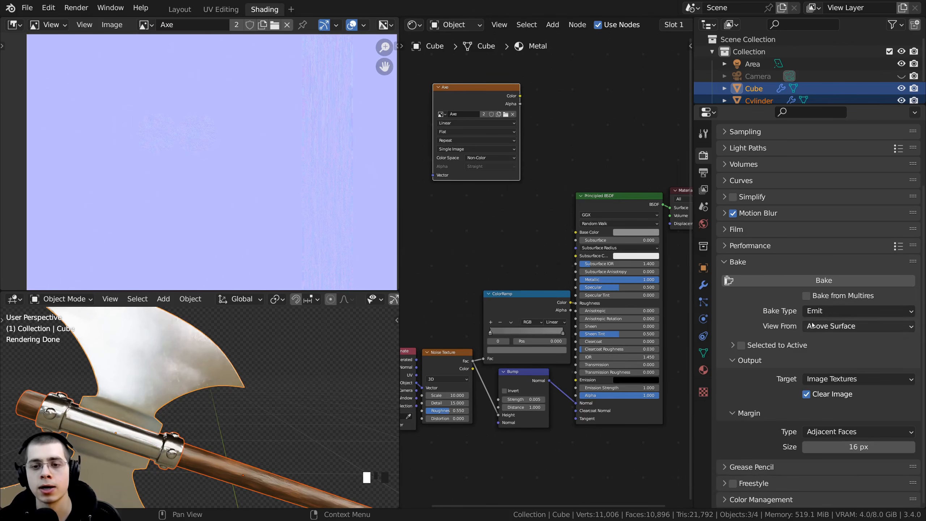
Check in the preferences that the Node Wrangler add-on is enabled.
middle_drag(523, 64, 512, 71)
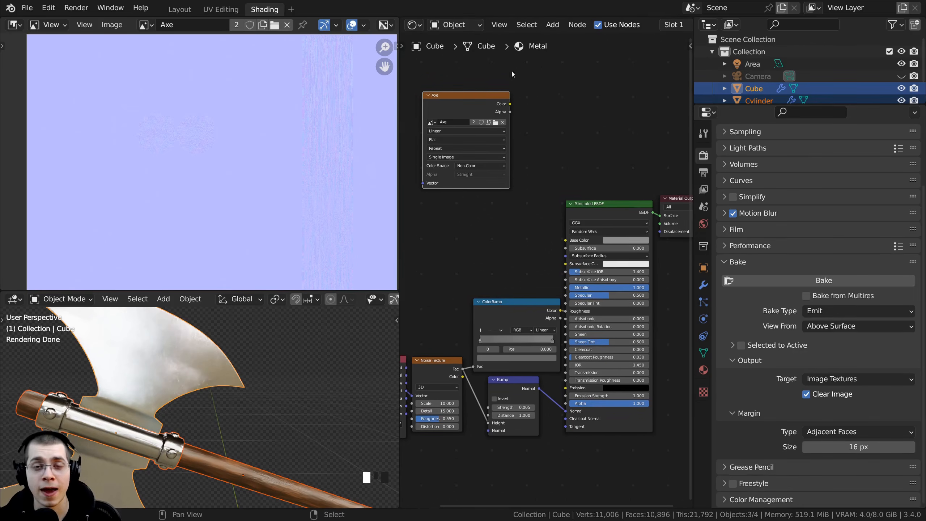
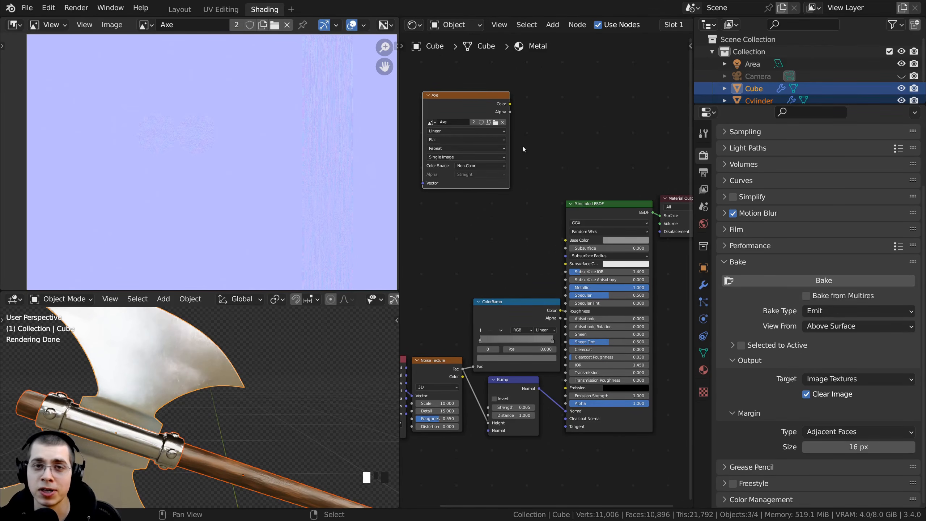
click(49, 6)
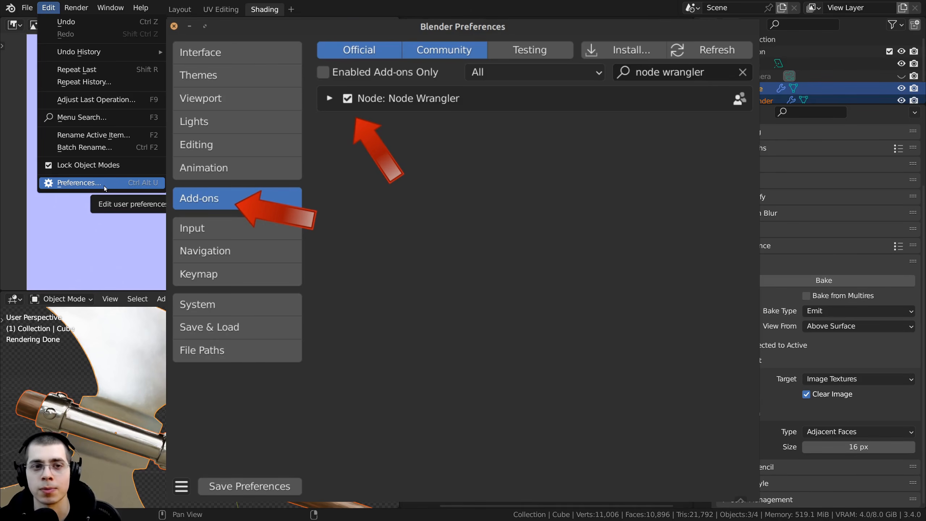
click(104, 183)
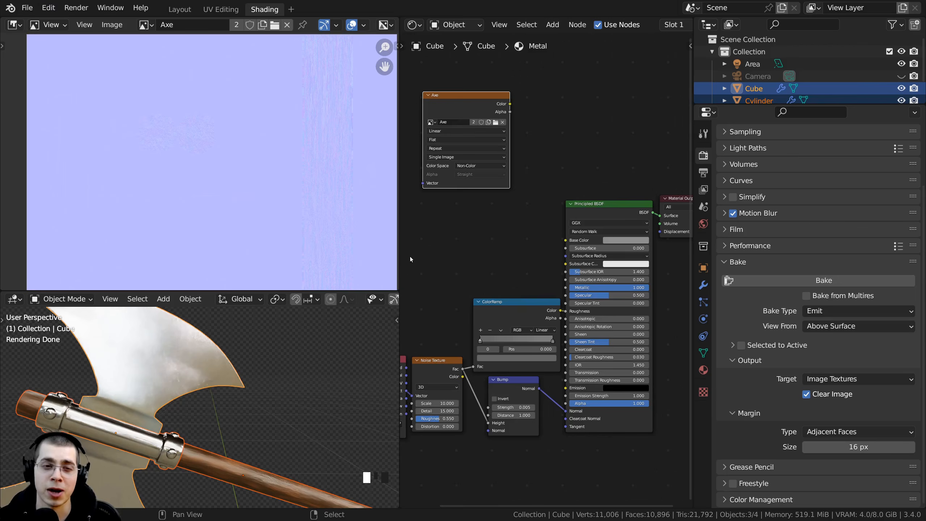
Preview the ColorRamp directly on the Metal material's output and move the Material Output node farther from the Principled BSDF.
drag(399, 243, 356, 248)
middle_drag(422, 257, 411, 237)
scroll(410, 238, up, 2)
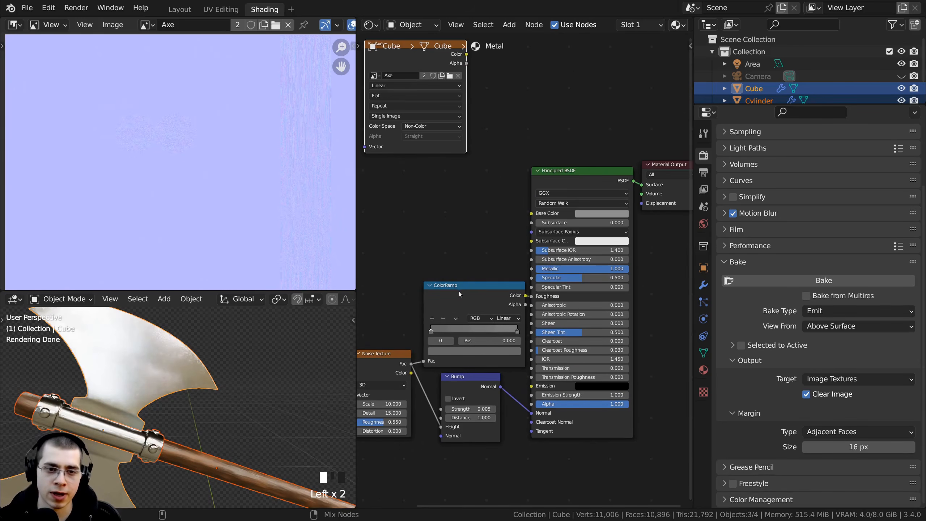
ctrl+shift+click(459, 291)
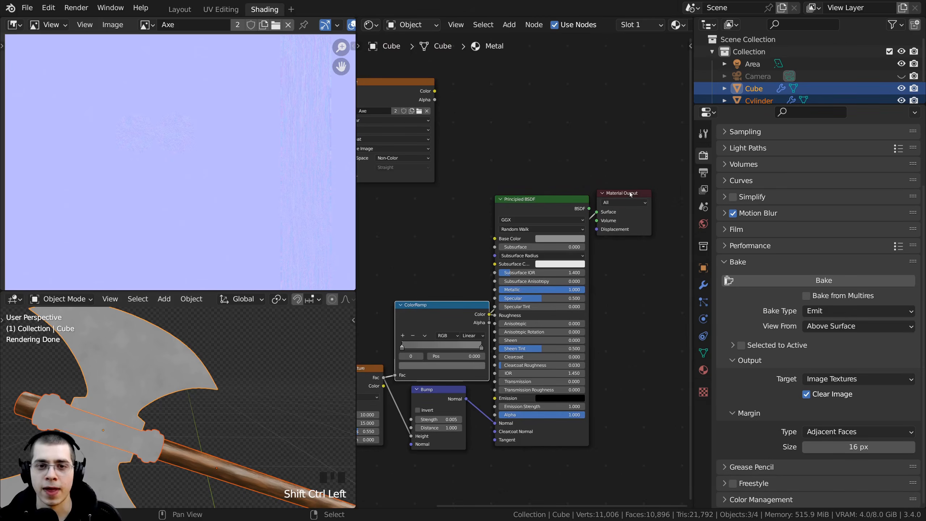
drag(630, 194, 693, 168)
middle_drag(468, 323, 443, 338)
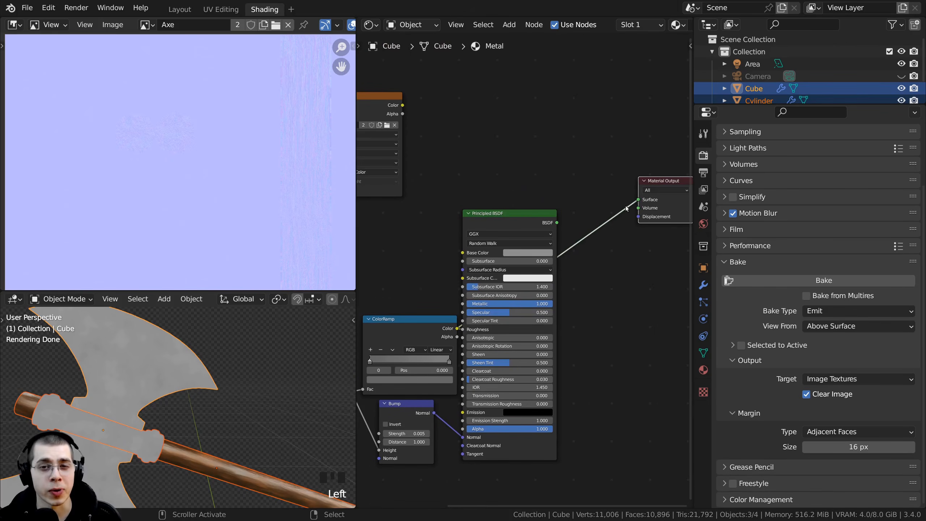
Preview the Axe image and ColorRamp nodes through the Material Output in turn, then reconnect the Principled BSDF to its Surface input.
middle_drag(535, 201, 575, 216)
ctrl+shift+click(418, 123)
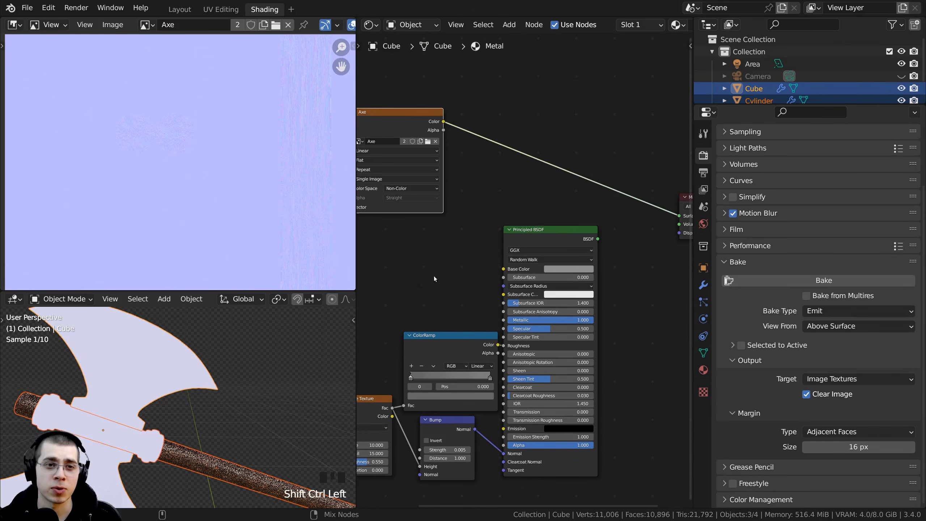
ctrl+shift+click(434, 342)
ctrl+shift+click(542, 227)
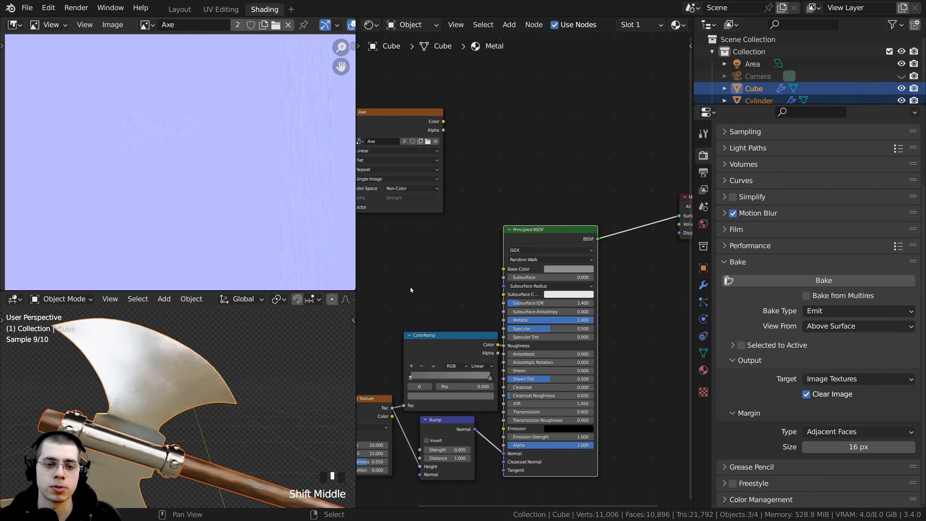
middle_drag(410, 287, 459, 269)
scroll(403, 253, up, 1)
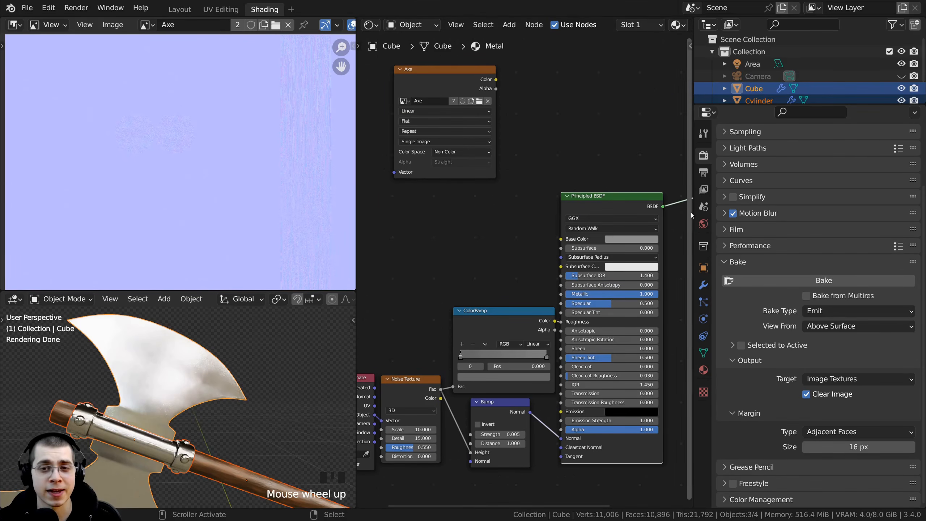
Widen the shader editor and preview the Metal material's Noise Texture on the axe head.
drag(692, 213, 734, 212)
middle_drag(588, 218, 552, 223)
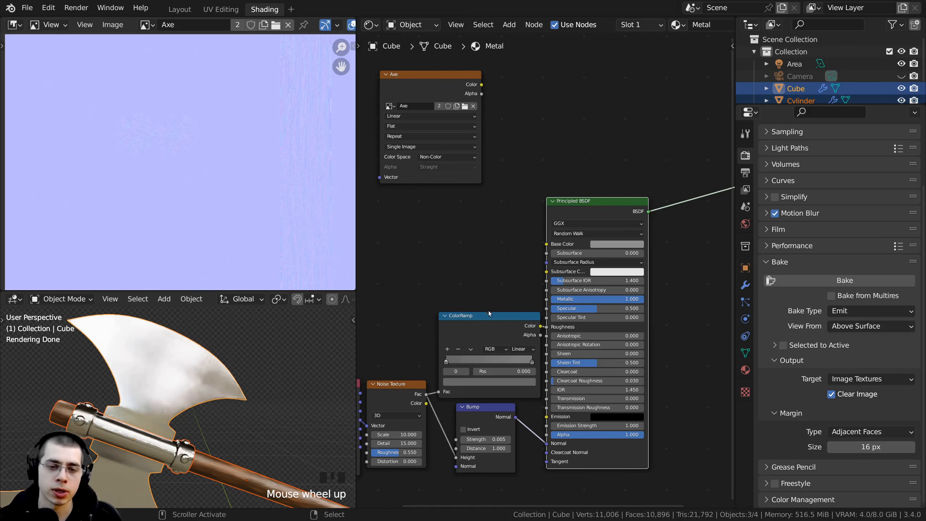
ctrl+shift+click(415, 386)
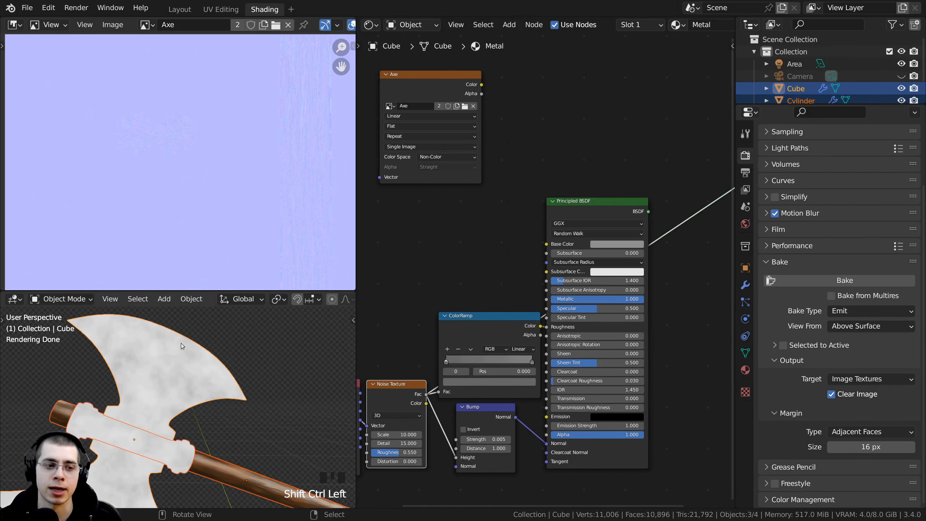
scroll(220, 329, up, 2)
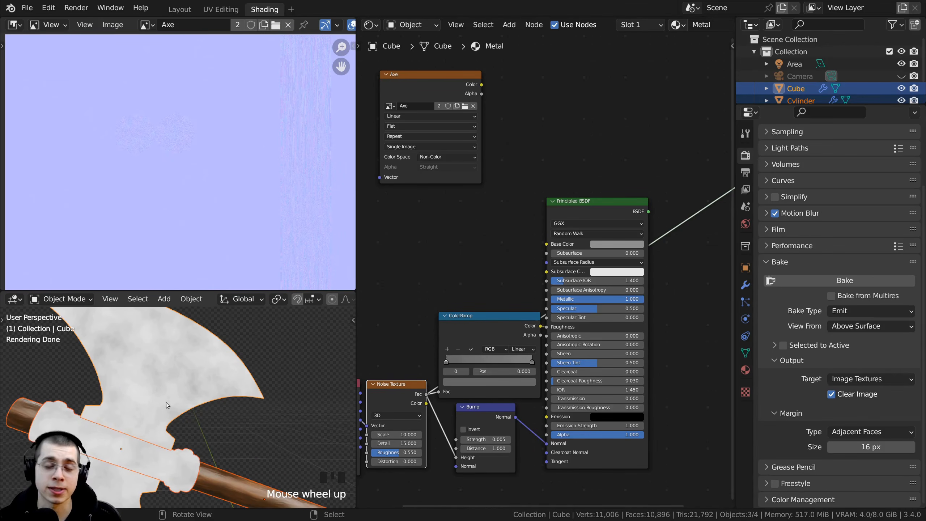
scroll(595, 307, up, 2)
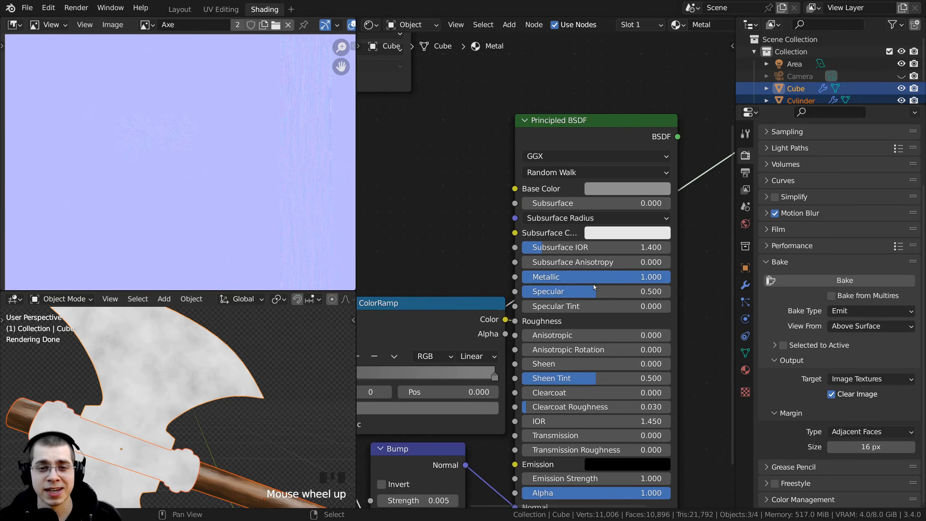
Add an RGB node to the Metal material and connect its Color to the Principled BSDF's Metallic input.
click(537, 280)
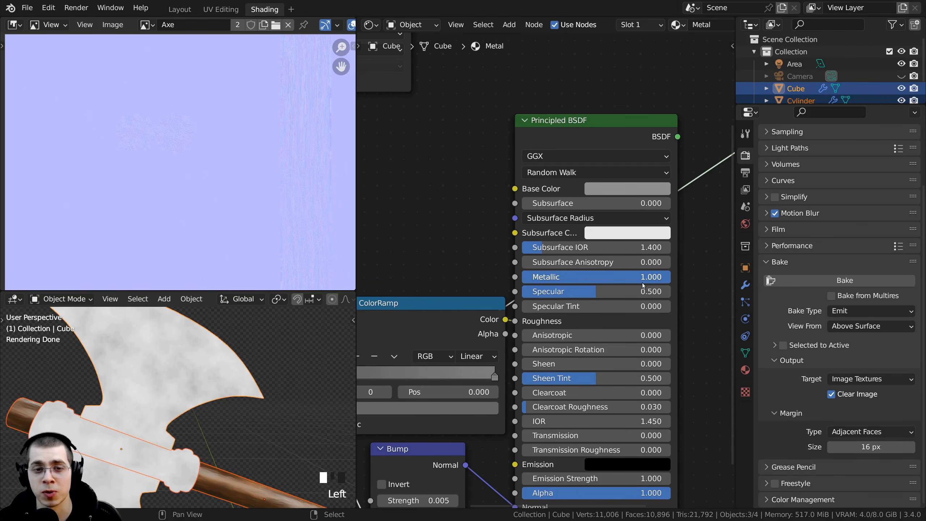
scroll(548, 280, up, 1)
scroll(516, 277, down, 1)
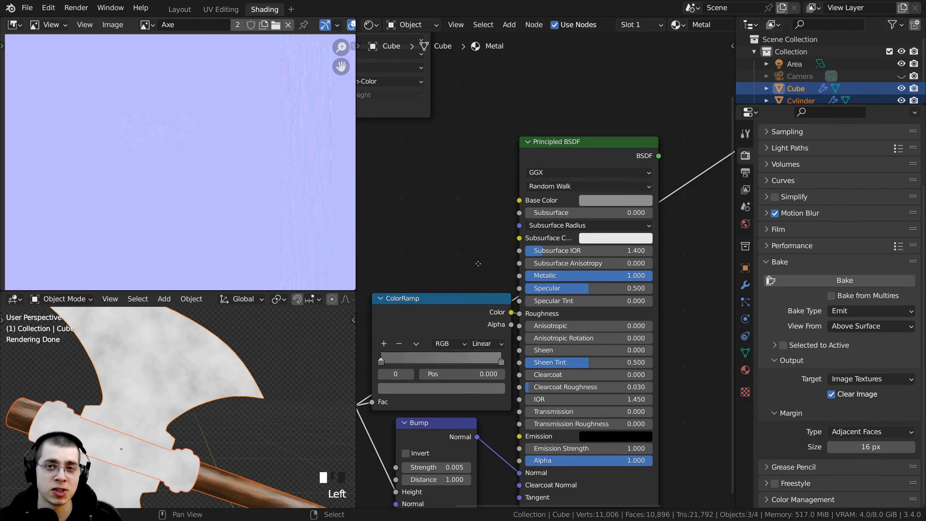
middle_drag(446, 190, 467, 196)
key(shift+a)
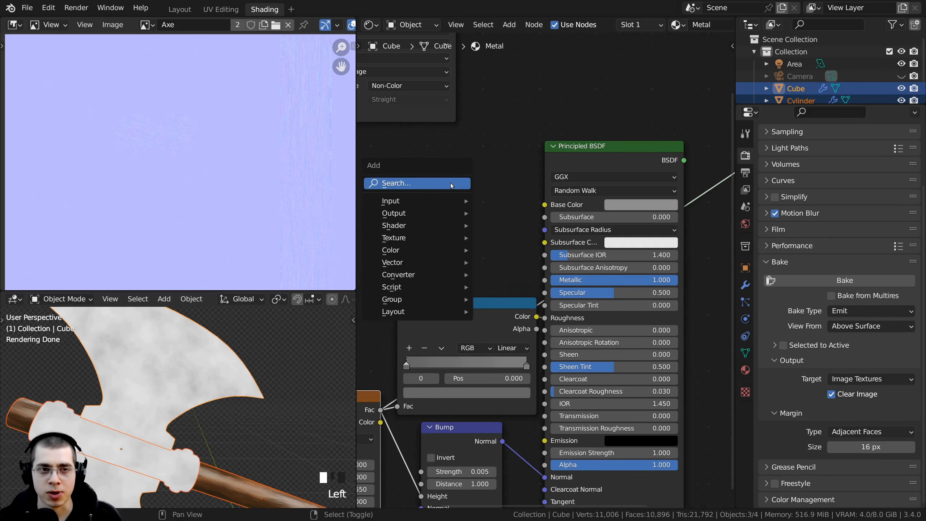
click(450, 182)
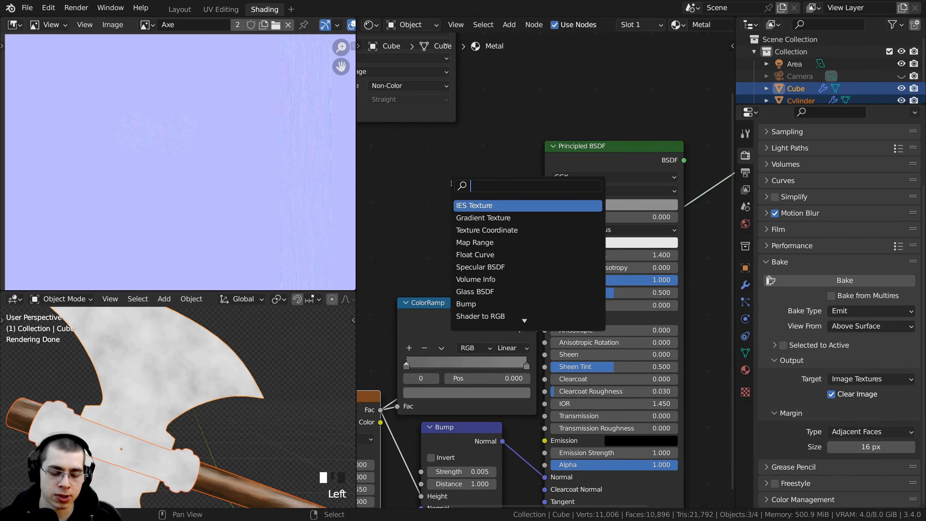
text(rgb)
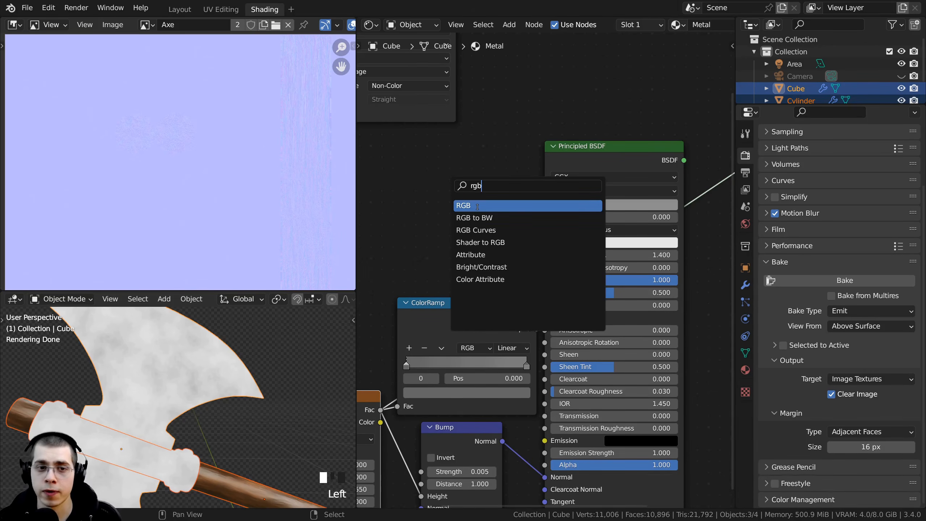
click(477, 207)
click(377, 195)
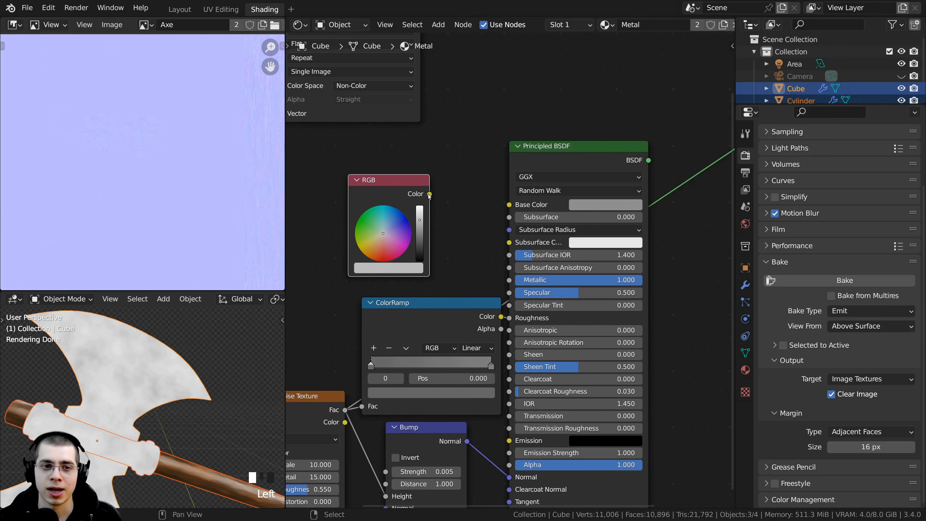
drag(429, 194, 510, 280)
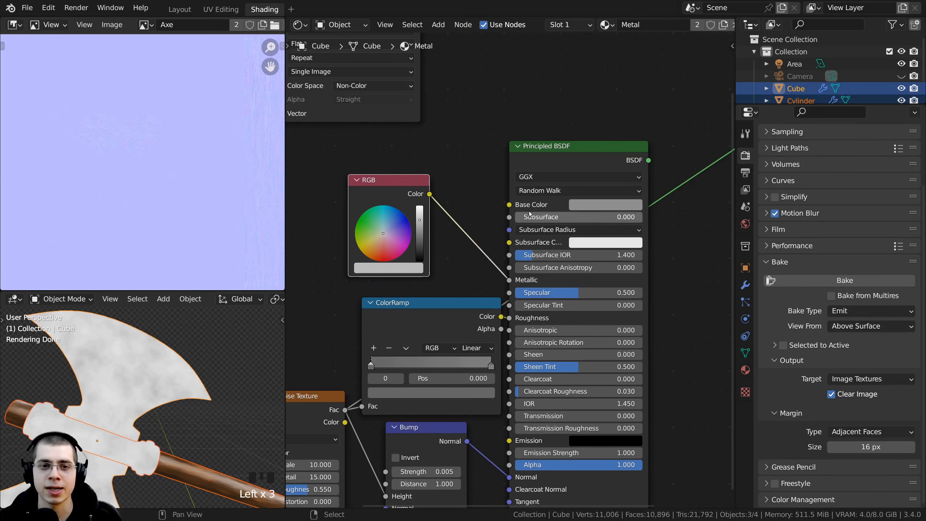
Reconnect the Principled BSDF to the Material Output and raise the Metal RGB node's brightness to full white.
ctrl+shift+click(554, 159)
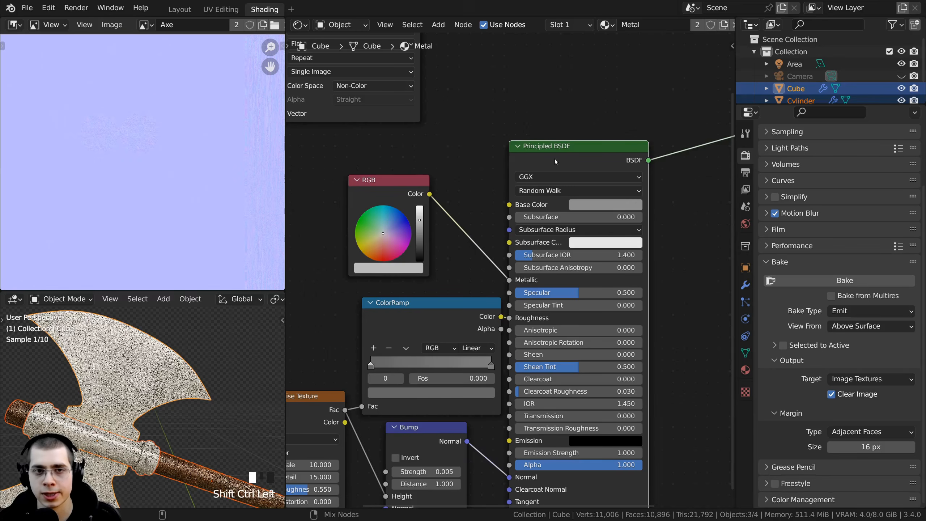
middle_drag(426, 249, 468, 258)
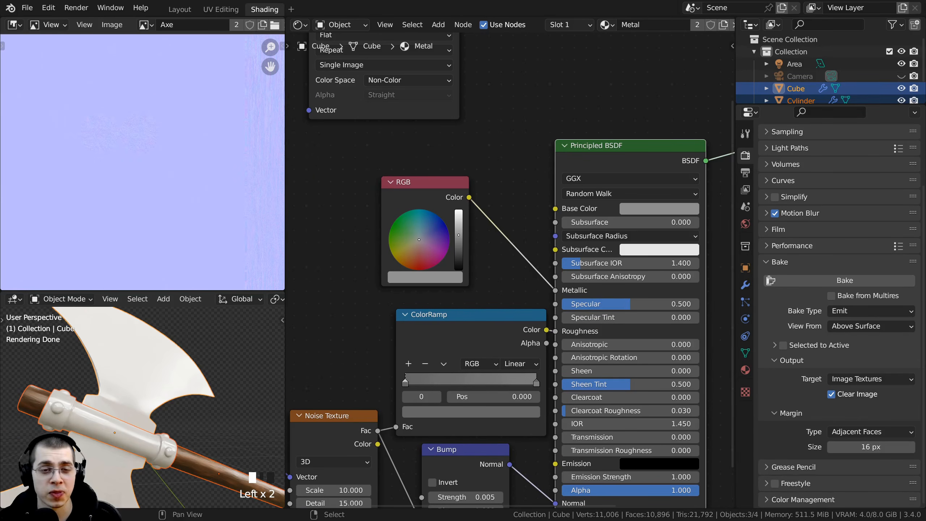
drag(457, 224, 457, 210)
middle_drag(233, 387, 283, 381)
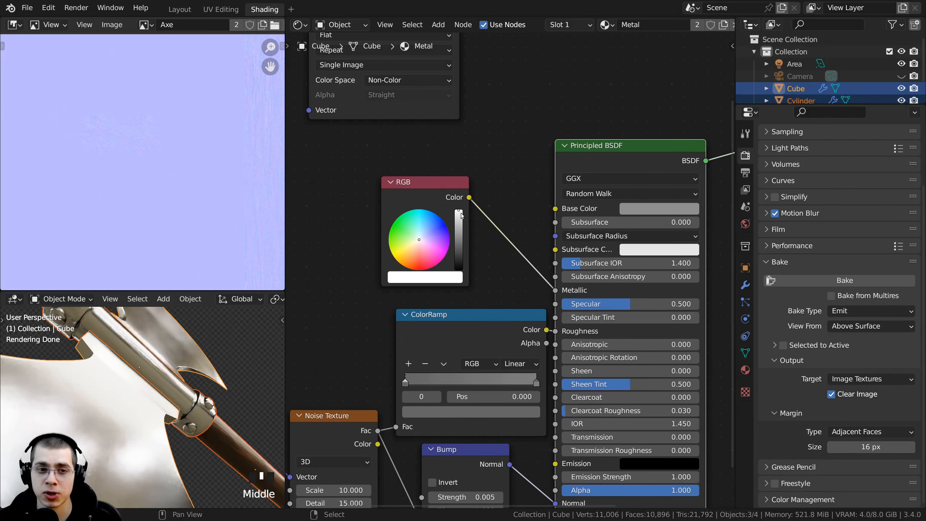
Lower the Metal RGB node to black to compare the metallic look, and return it to full white.
drag(458, 210, 458, 270)
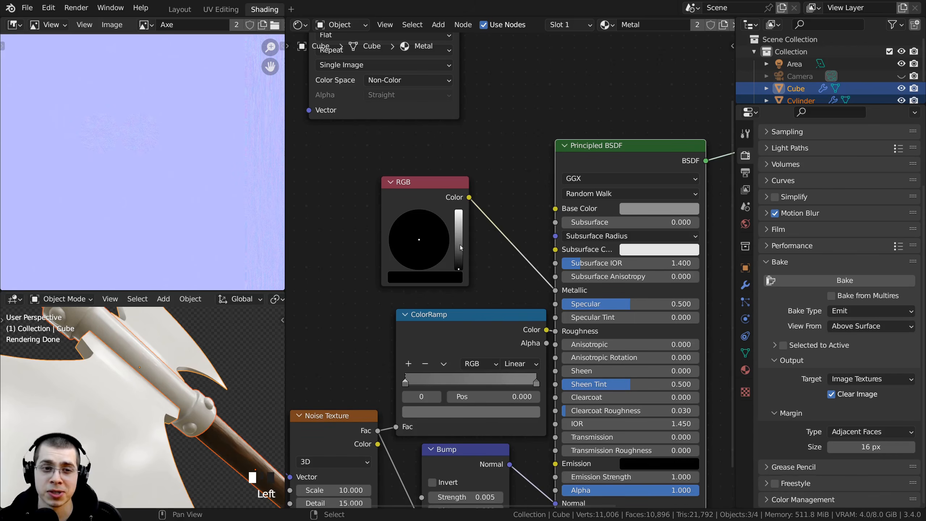
click(458, 263)
drag(459, 264, 459, 209)
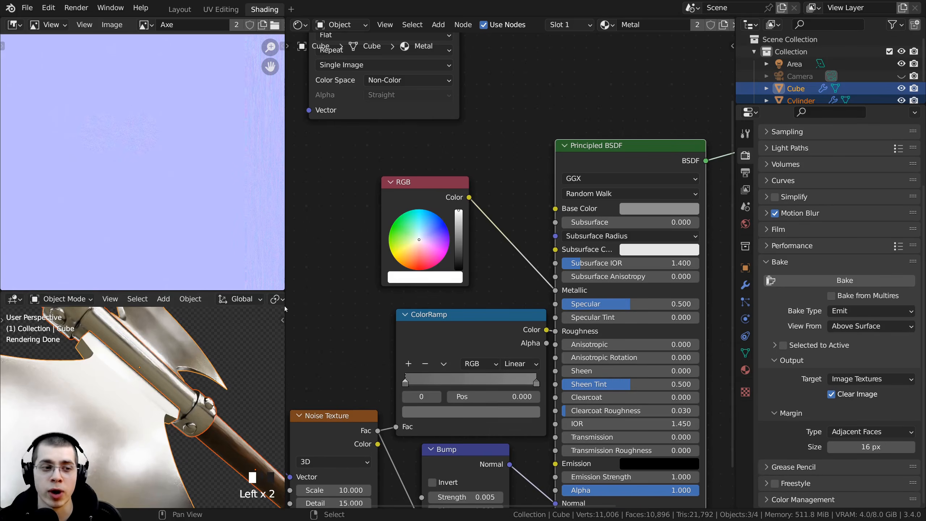
scroll(168, 379, down, 2)
middle_drag(164, 380, 190, 368)
scroll(449, 330, down, 1)
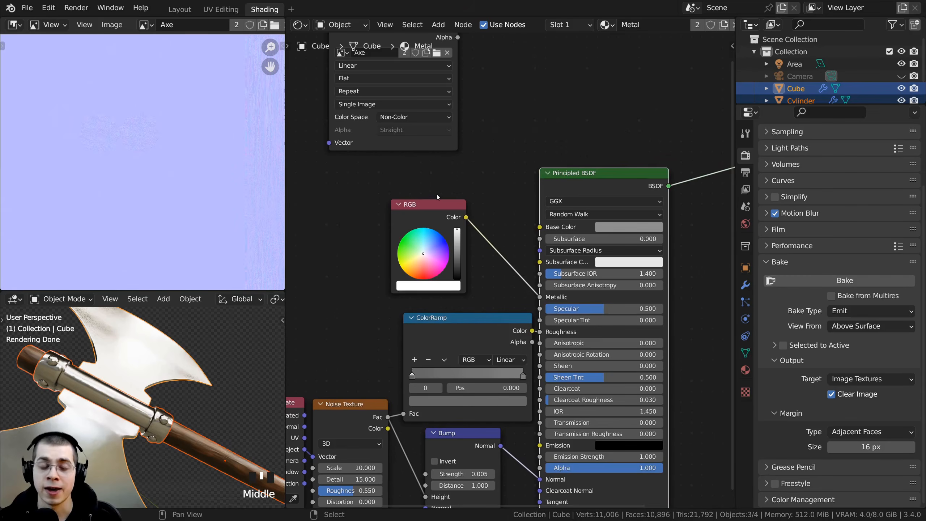
Preview the Metal material's white RGB node directly through the Material Output on the axe head.
ctrl+shift+click(442, 207)
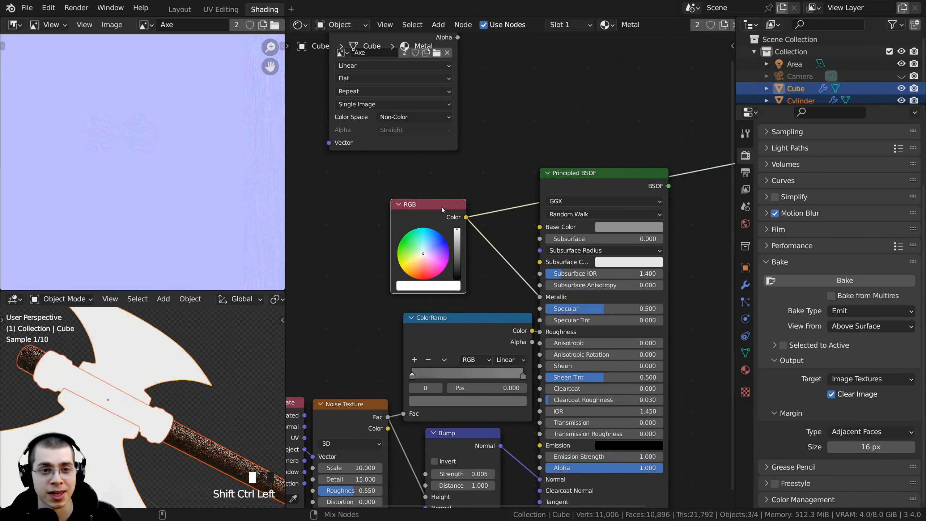
shift+middle_drag(83, 388, 133, 327)
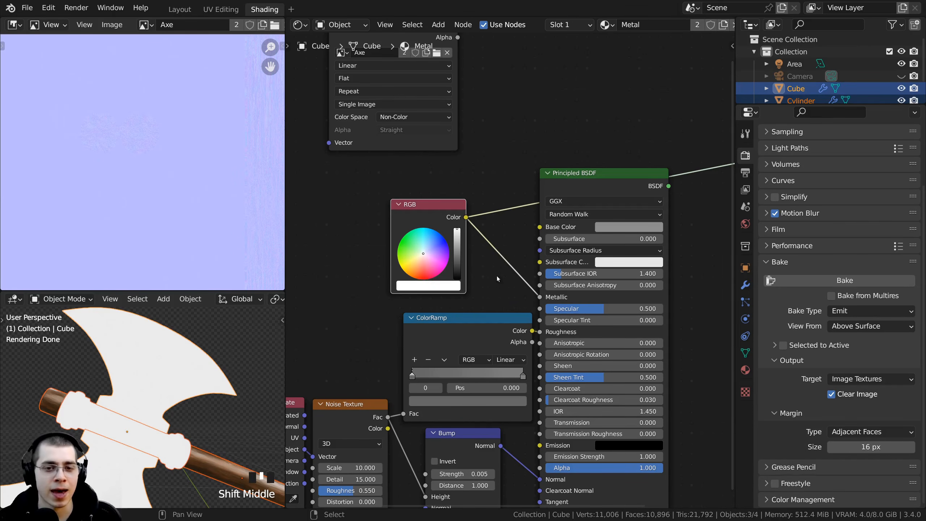
middle_drag(204, 394, 182, 389)
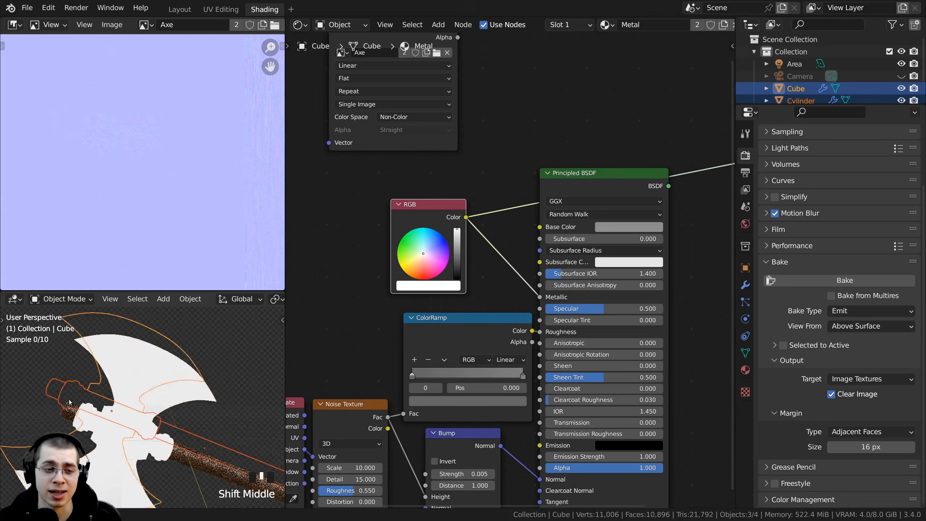
Make the axe handle the active object and add an RGB node above the ColorRamp nodes in its Wood material.
shift+middle_drag(219, 435, 142, 376)
shift+right_click(147, 388)
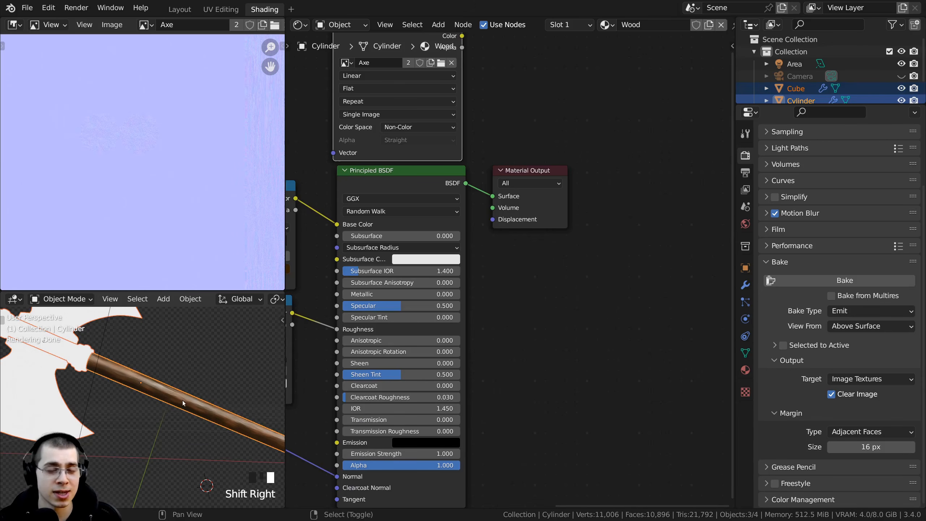
middle_drag(407, 328, 496, 338)
scroll(496, 338, up, 2)
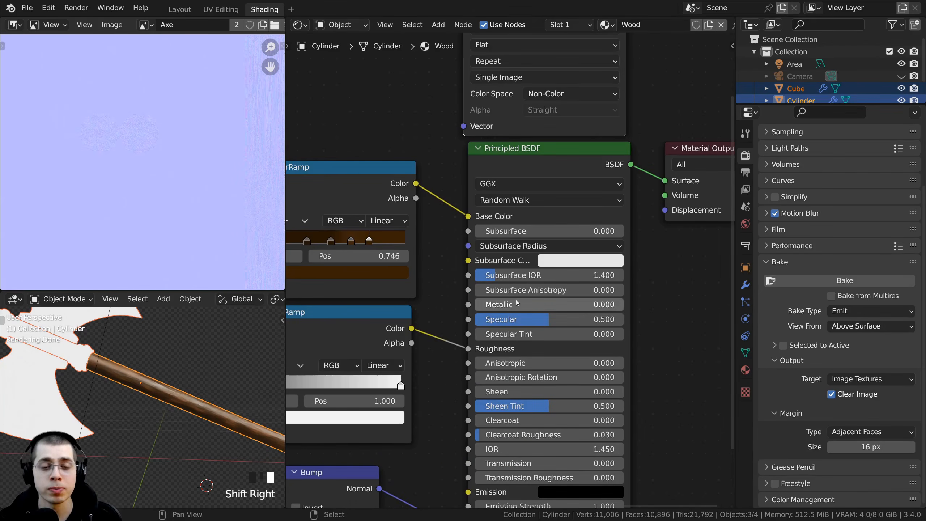
scroll(506, 309, down, 4)
middle_drag(427, 233, 446, 264)
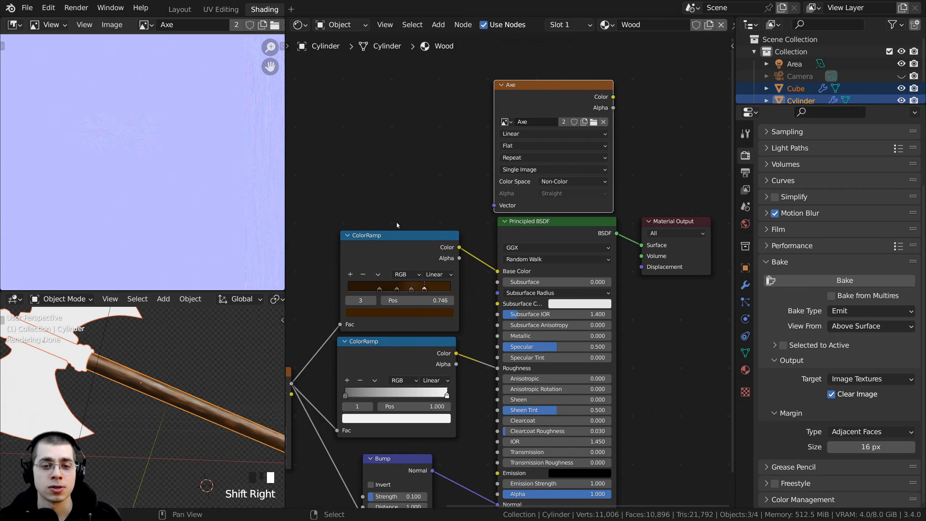
key(shift+a)
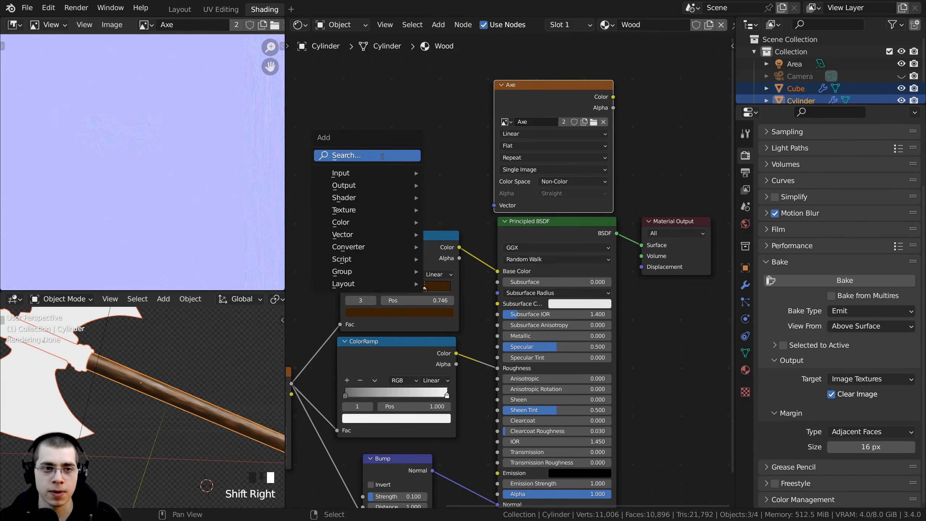
click(394, 159)
text(rgb)
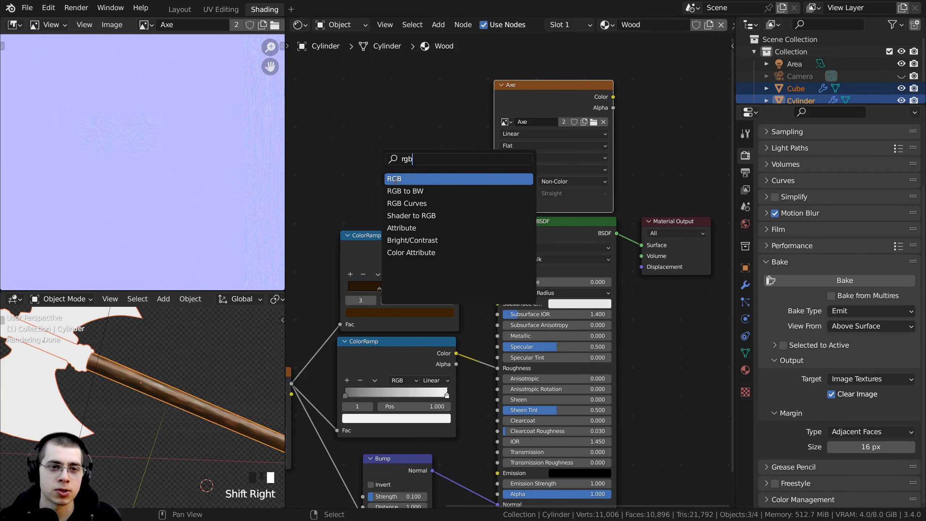
click(400, 180)
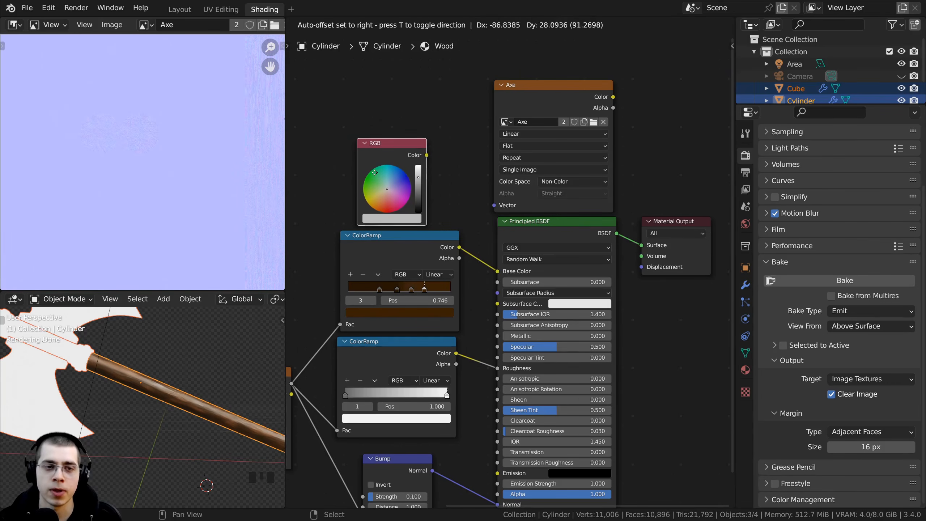
click(395, 193)
Send the Wood material's RGB node directly to the Material Output and set its color to black.
middle_drag(405, 286, 408, 288)
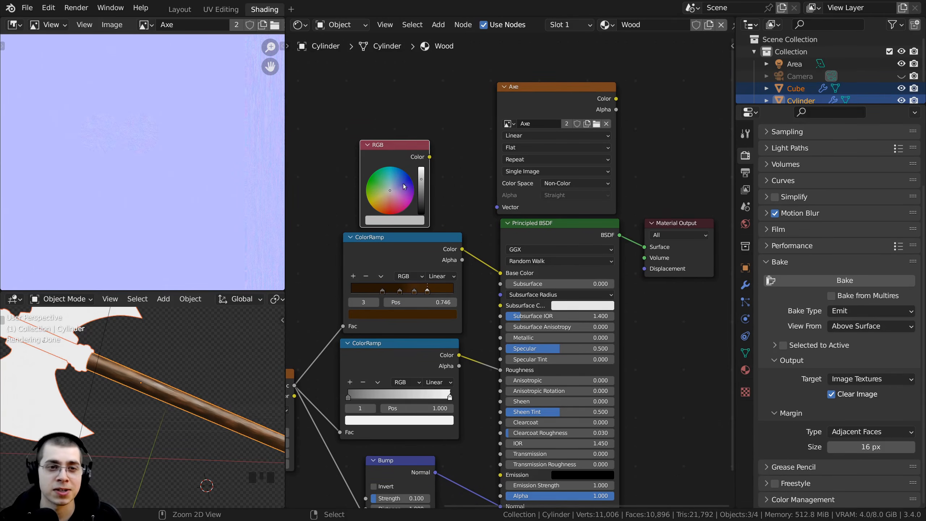
ctrl+shift+click(393, 151)
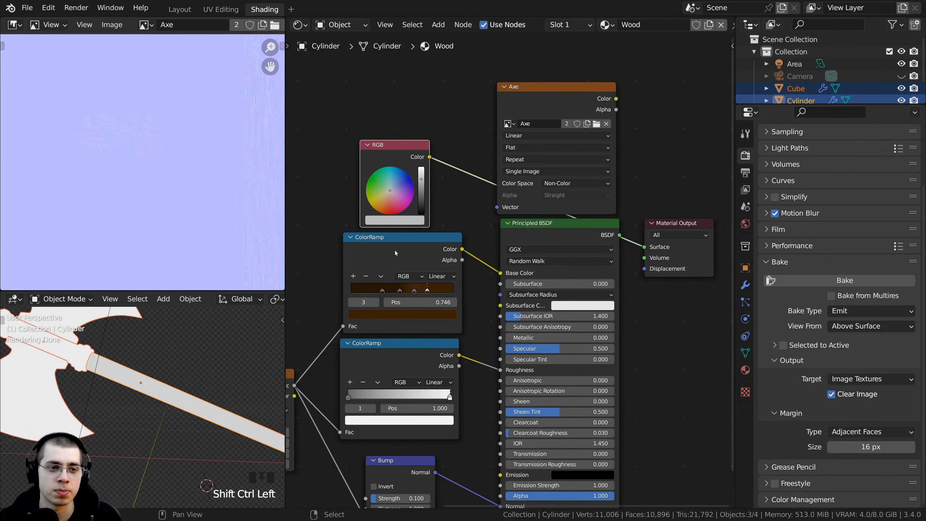
scroll(415, 230, up, 2)
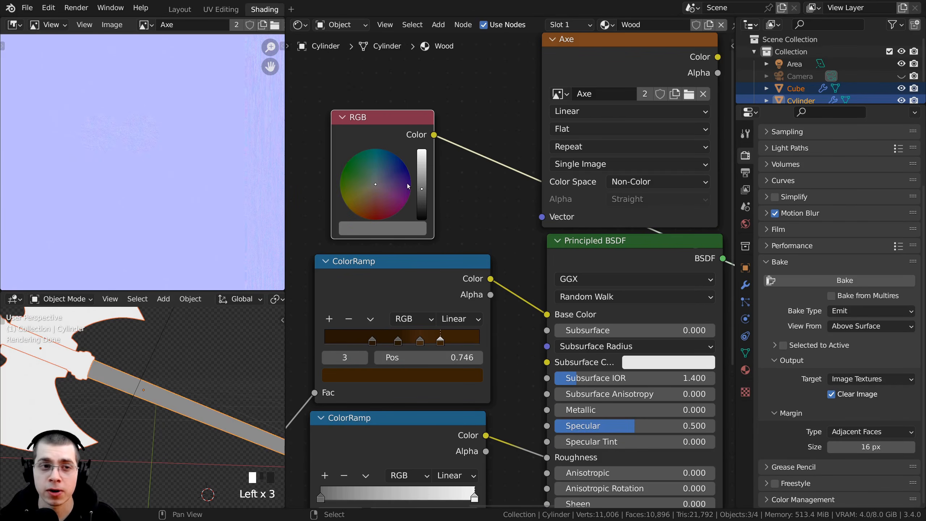
drag(421, 187, 139, 349)
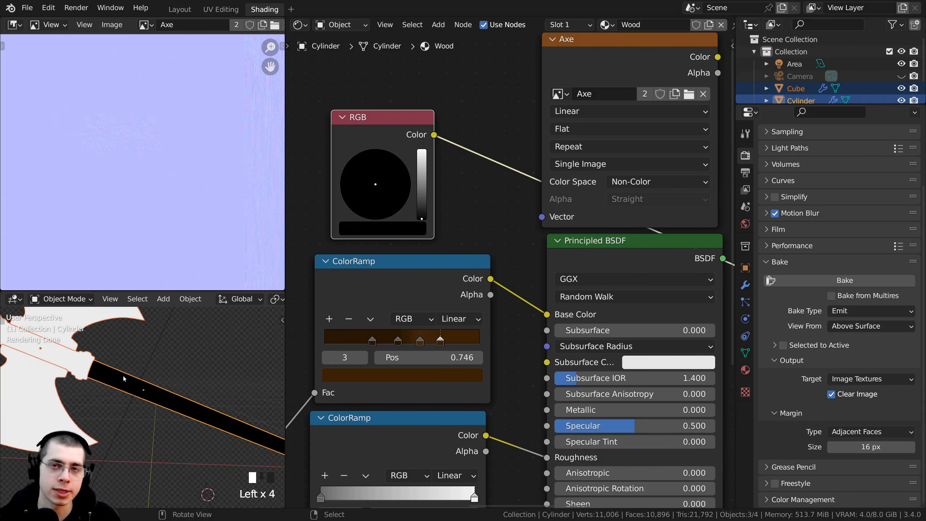
drag(393, 143, 398, 145)
scroll(398, 145, down, 4)
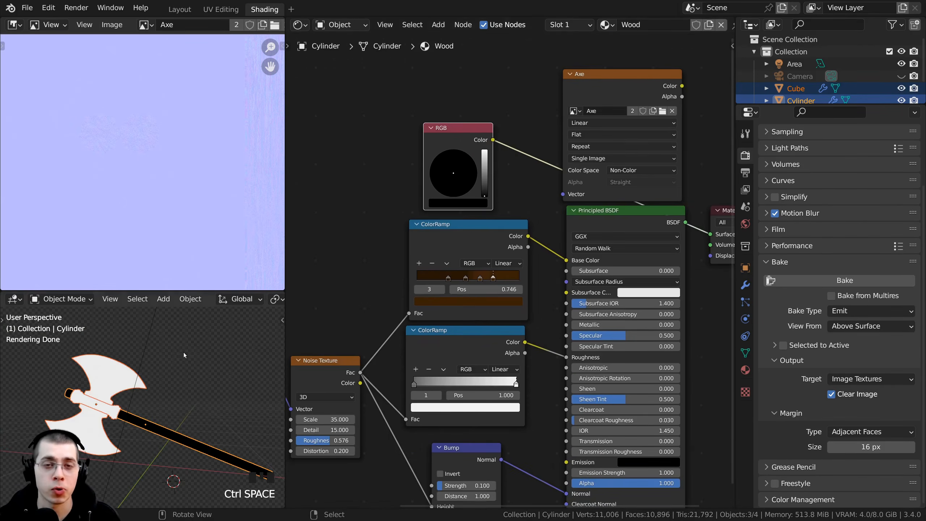
Make the axe head active, preview its Noise Texture, and send its white RGB node to the Material Output again.
shift+right_click(109, 380)
middle_drag(581, 431, 475, 328)
ctrl+shift+click(472, 329)
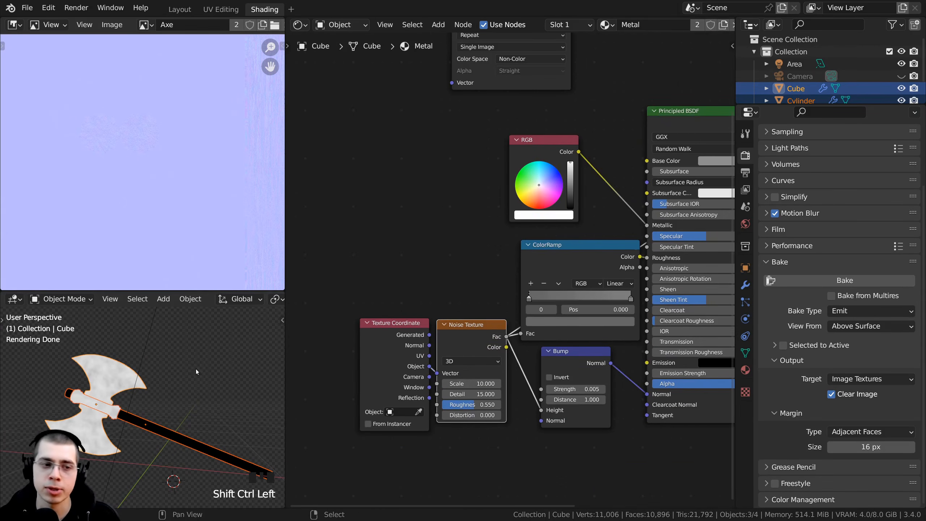
scroll(196, 370, up, 1)
middle_drag(641, 296, 560, 320)
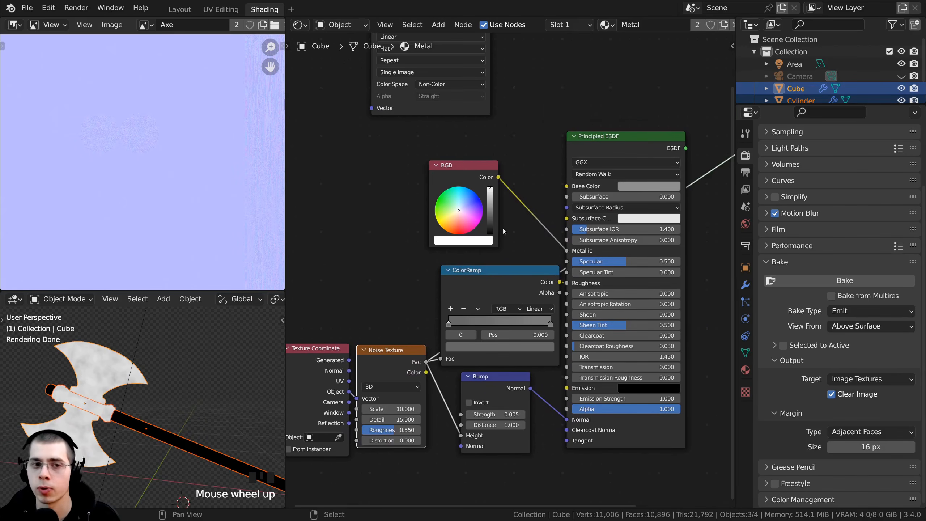
ctrl+shift+click(470, 180)
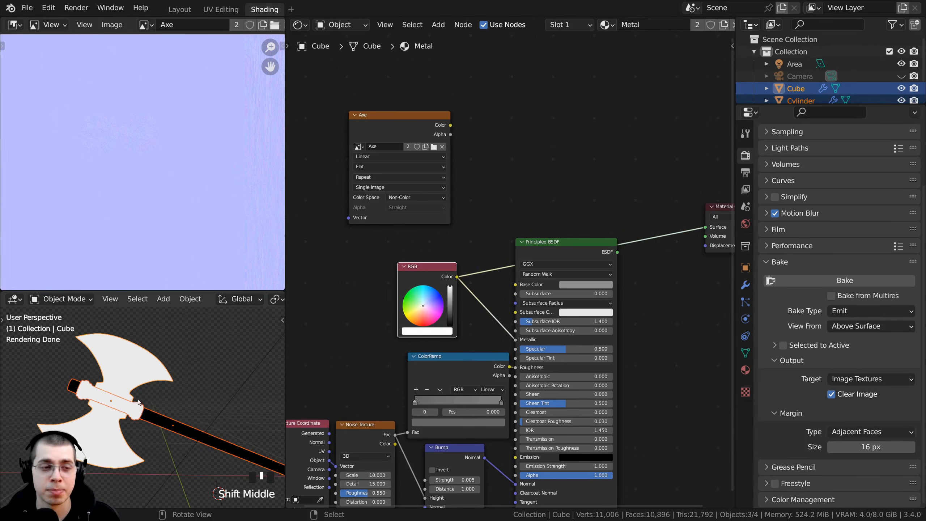
Switch the active object between the axe handle and head to check both metallic previews, ending on the head.
scroll(152, 409, up, 1)
shift+right_click(154, 419)
shift+right_click(138, 410)
shift+right_click(132, 352)
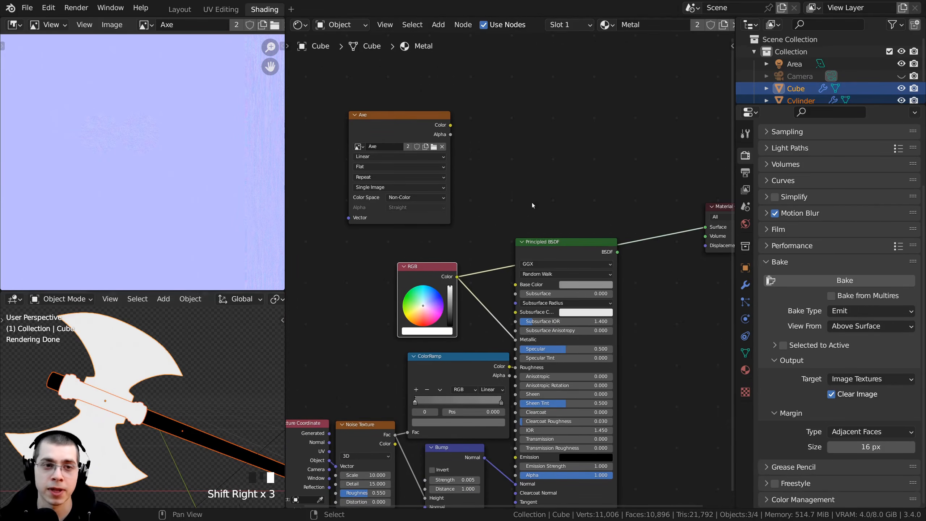
Select the Axe image texture node in both the Metal and Wood materials, keeping the bake type on Emit.
middle_drag(534, 203, 551, 221)
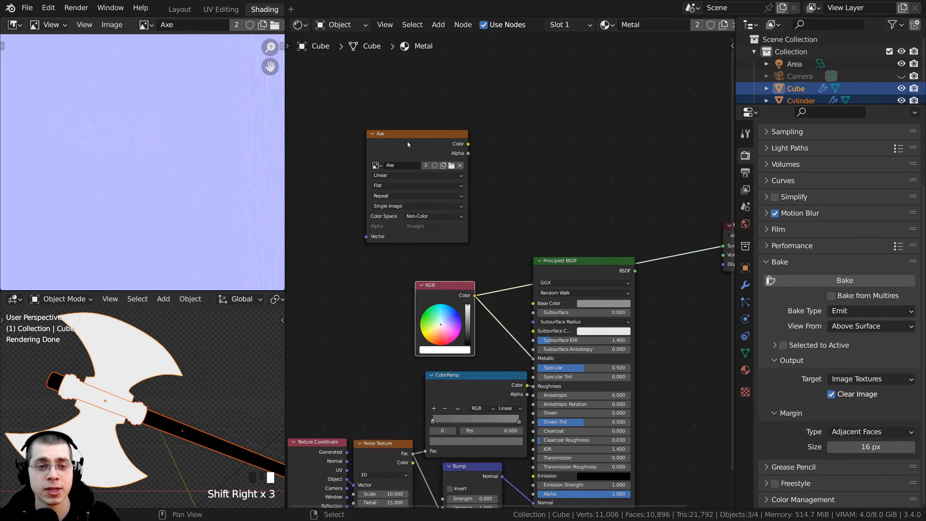
click(380, 135)
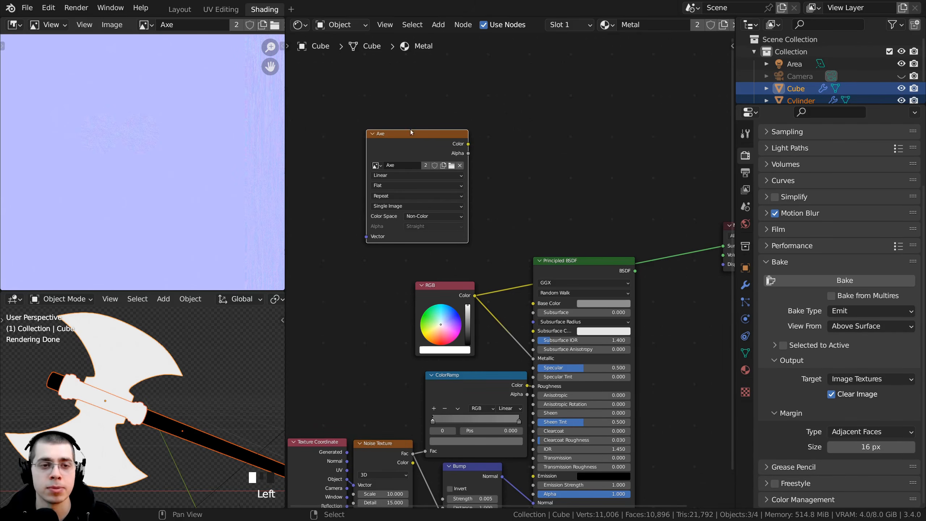
shift+right_click(176, 429)
mouse_move(395, 152)
mouse_down()
mouse_move(413, 124)
mouse_move(419, 134)
mouse_move(409, 128)
mouse_move(410, 143)
mouse_up()
shift+right_click(123, 362)
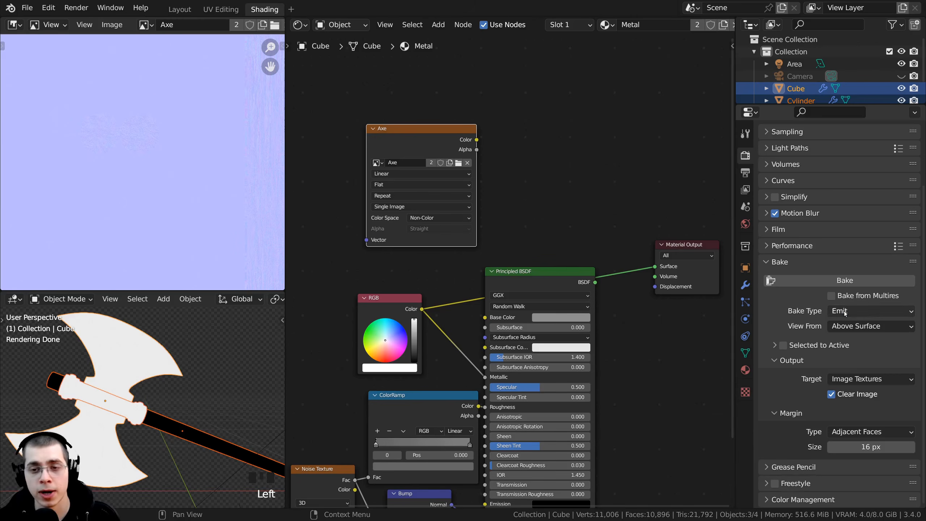
click(845, 312)
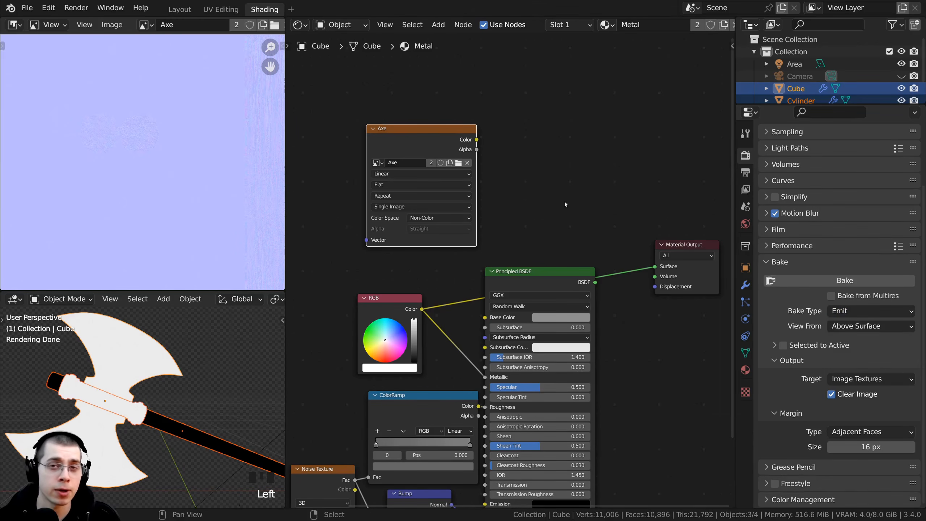
click(439, 137)
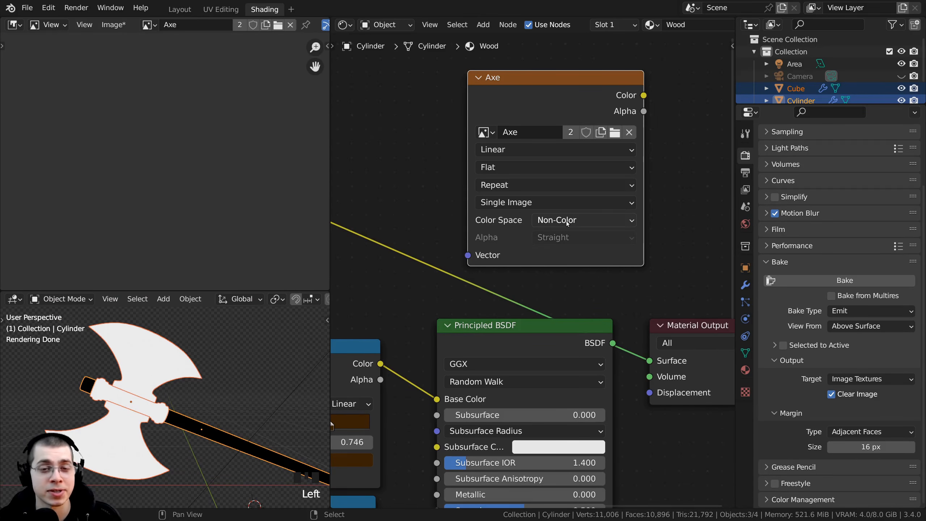
Check the color space options of the Wood material's Axe texture node and keep it on Non-Color.
click(546, 220)
click(565, 223)
scroll(504, 263, down, 2)
middle_drag(487, 361, 508, 326)
scroll(521, 215, up, 2)
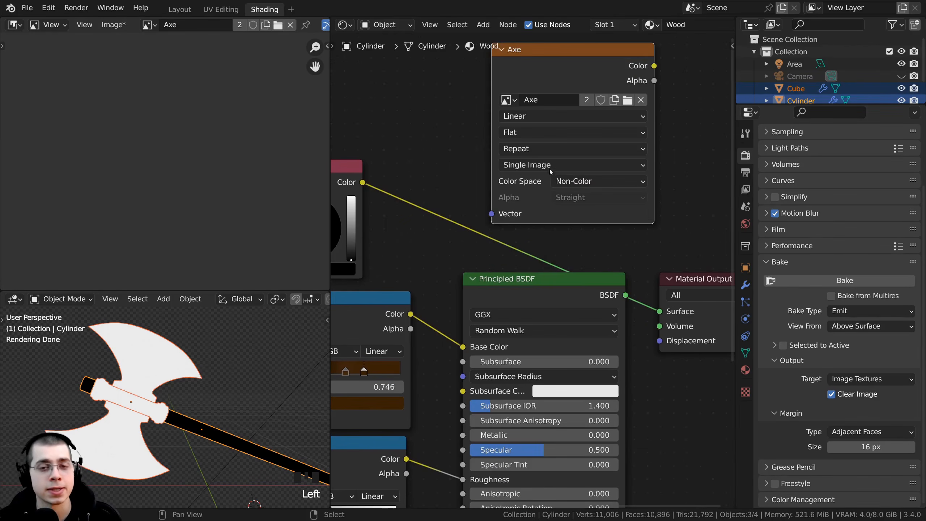
click(563, 215)
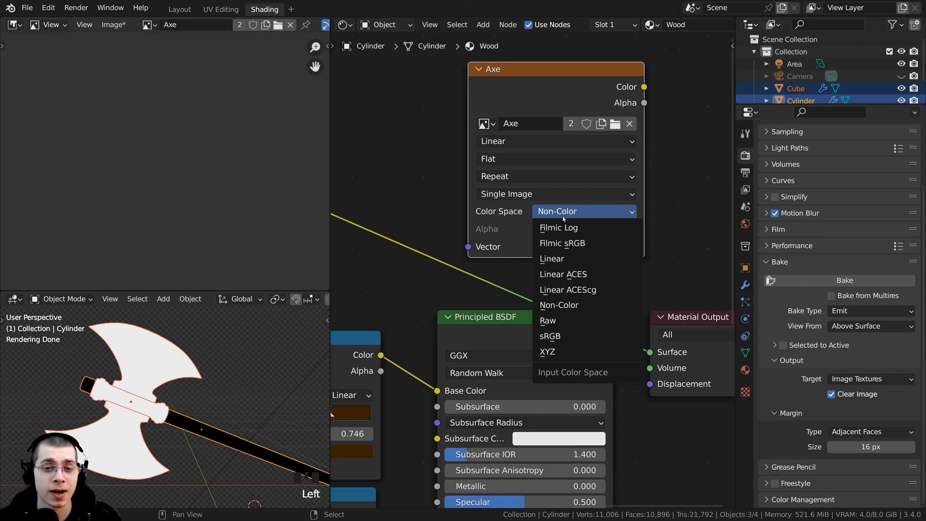
click(563, 216)
Make the axe head active, check the selected Axe texture node in both materials, and bake the metallic map as Emit.
shift+right_click(149, 381)
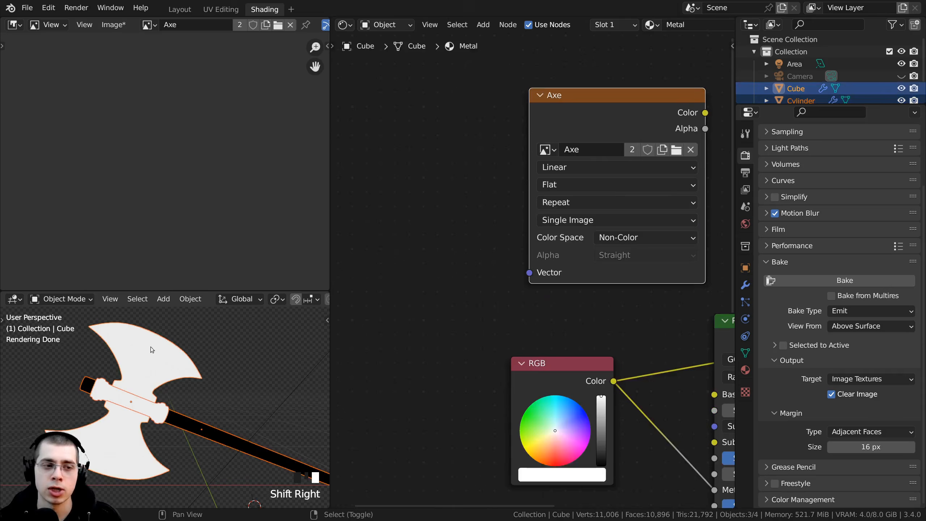
middle_drag(607, 237, 548, 233)
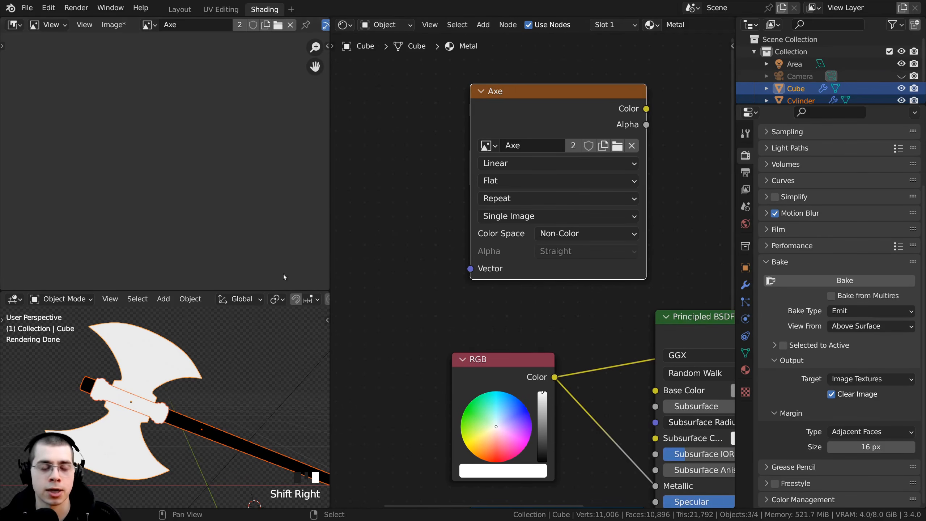
shift+right_click(204, 439)
shift+right_click(154, 370)
mouse_move(481, 150)
mouse_down()
mouse_move(483, 135)
mouse_move(478, 151)
mouse_up()
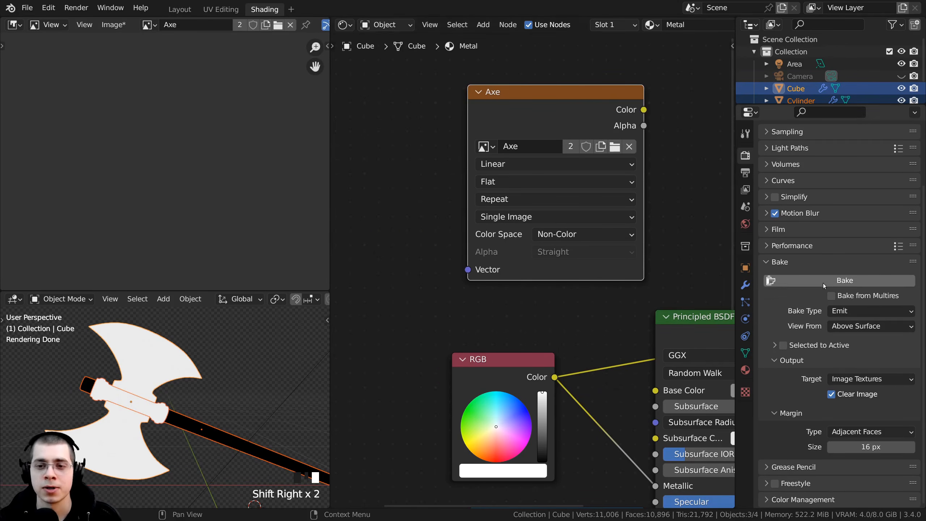
click(839, 282)
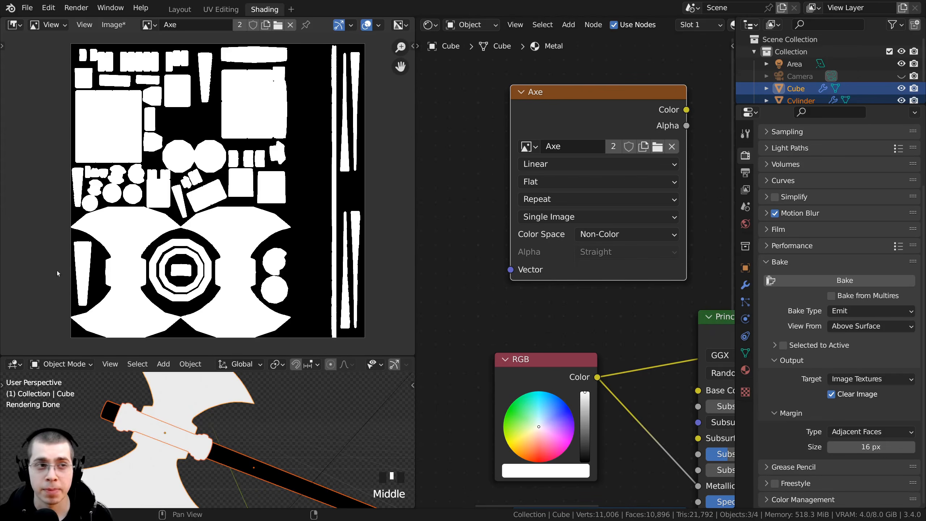
Save the baked image as Axe Metallic.png in the Tutorial folder as an 8-bit RGB PNG.
click(118, 26)
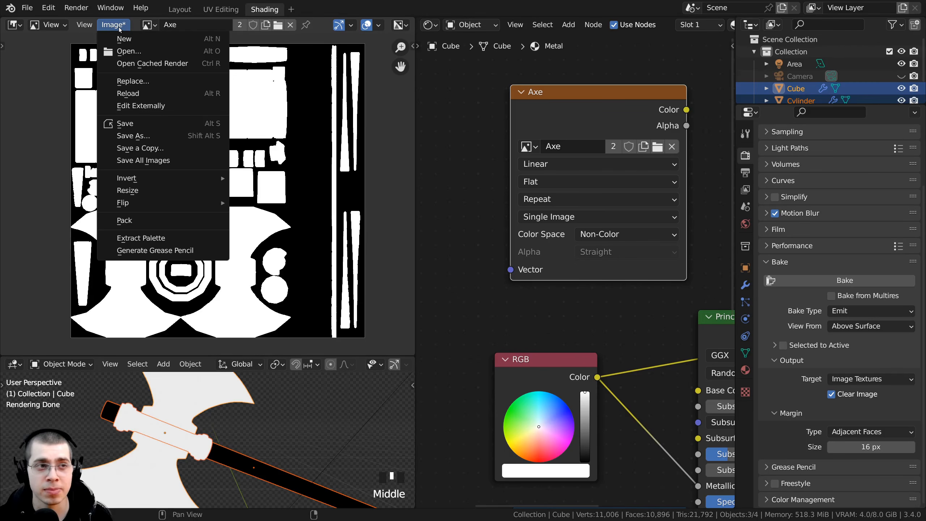
click(138, 141)
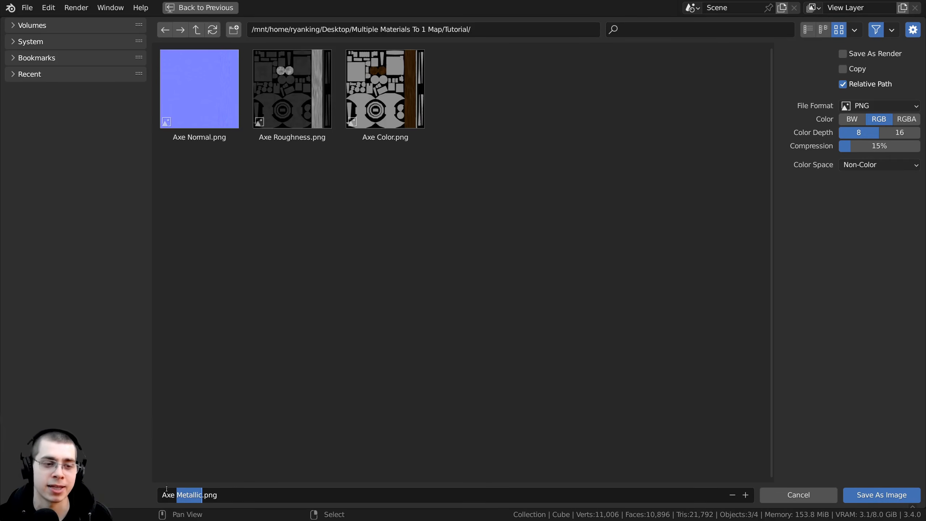
click(221, 497)
drag(213, 497, 204, 497)
click(865, 498)
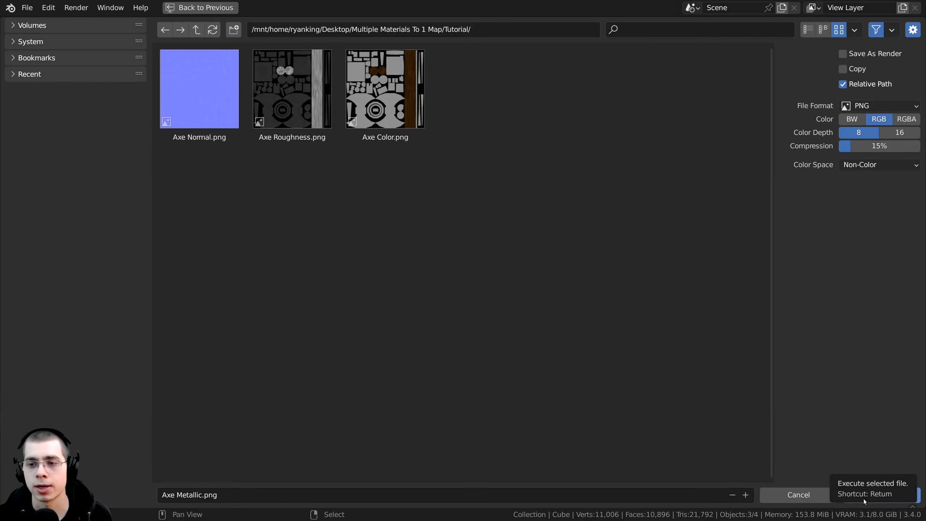
click(864, 498)
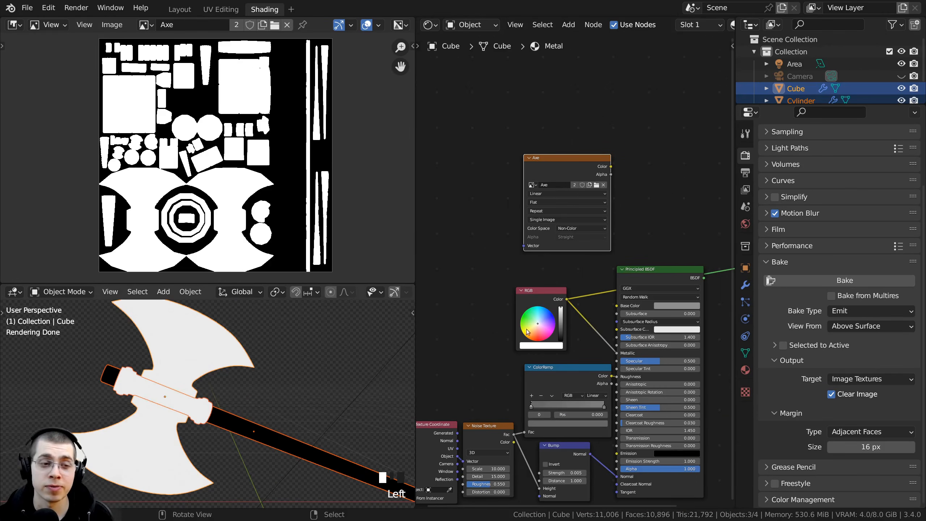
Enlarge the node editor, bring the whole axe into view, and give the Metal material a fake user.
middle_drag(499, 274, 468, 267)
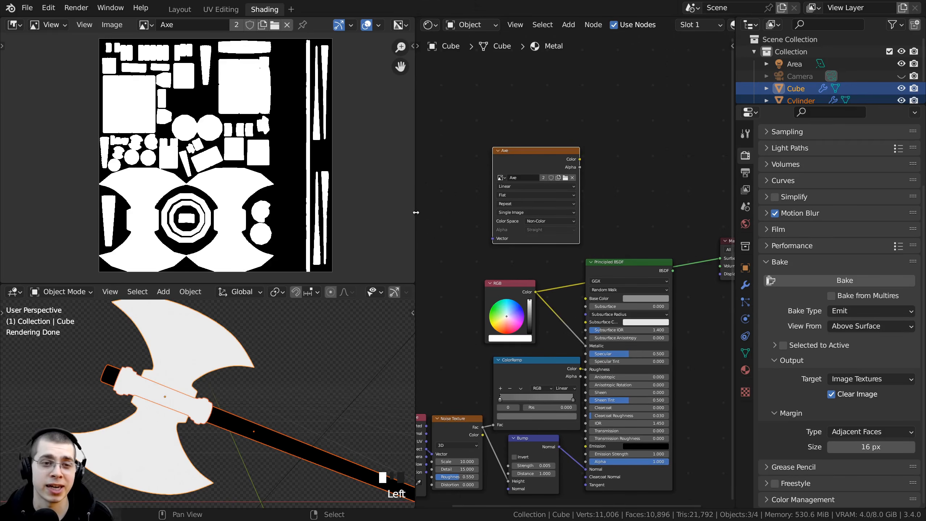
drag(416, 212, 349, 212)
scroll(197, 402, down, 1)
shift+middle_drag(188, 387, 206, 441)
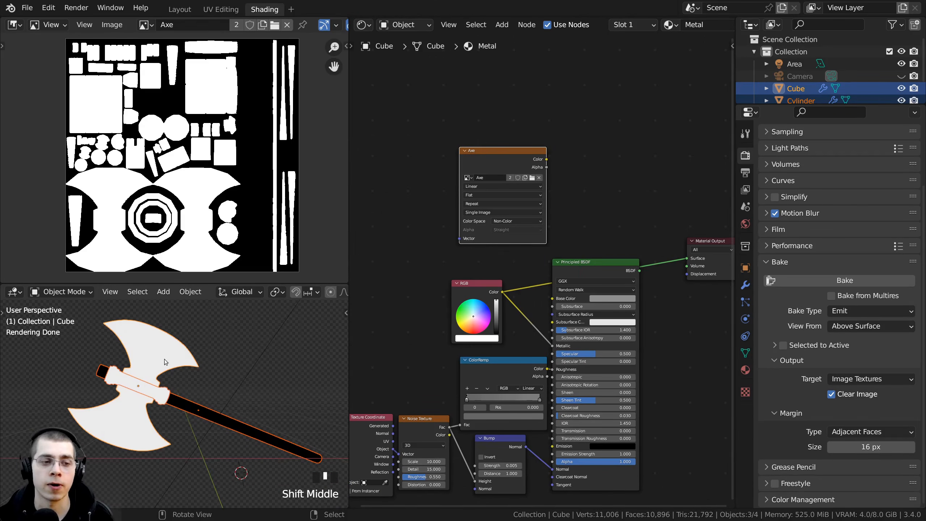
middle_drag(164, 359, 158, 359)
scroll(540, 26, down, 4)
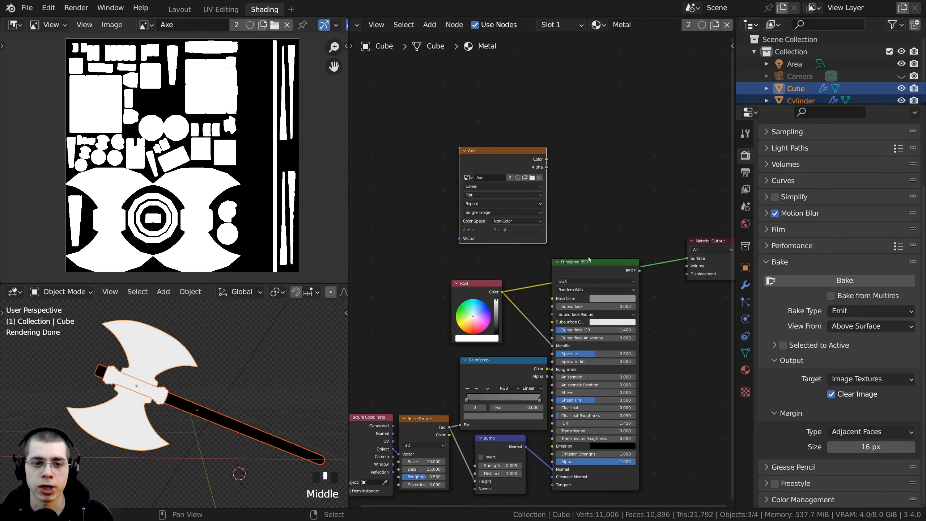
scroll(588, 257, up, 2)
scroll(625, 25, down, 2)
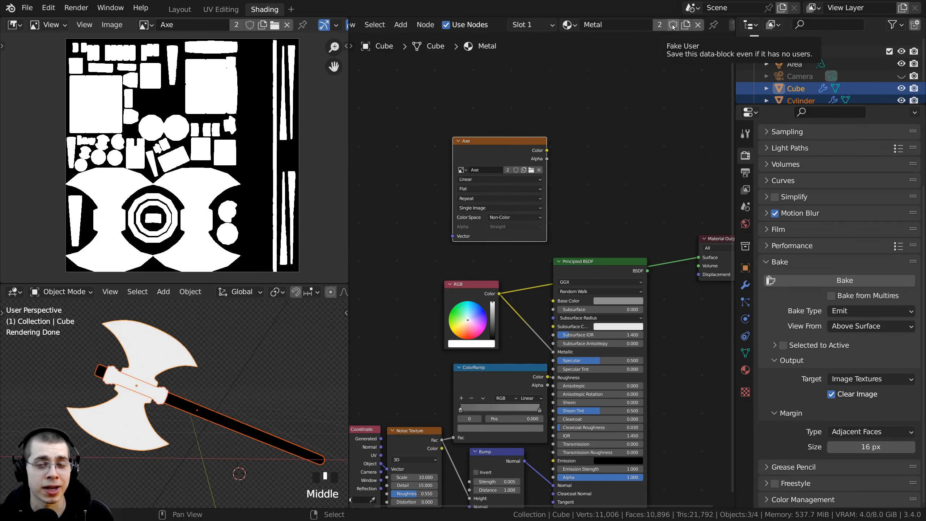
click(673, 25)
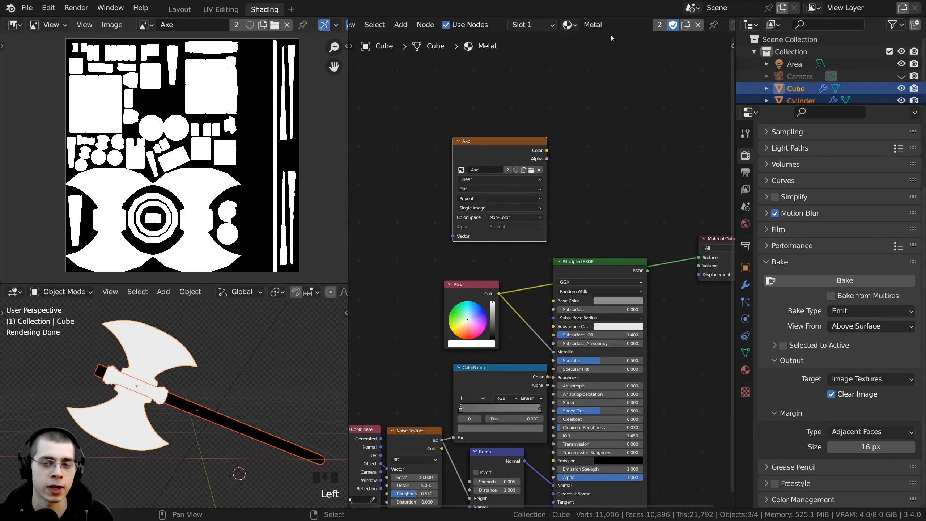
middle_drag(532, 113, 534, 80)
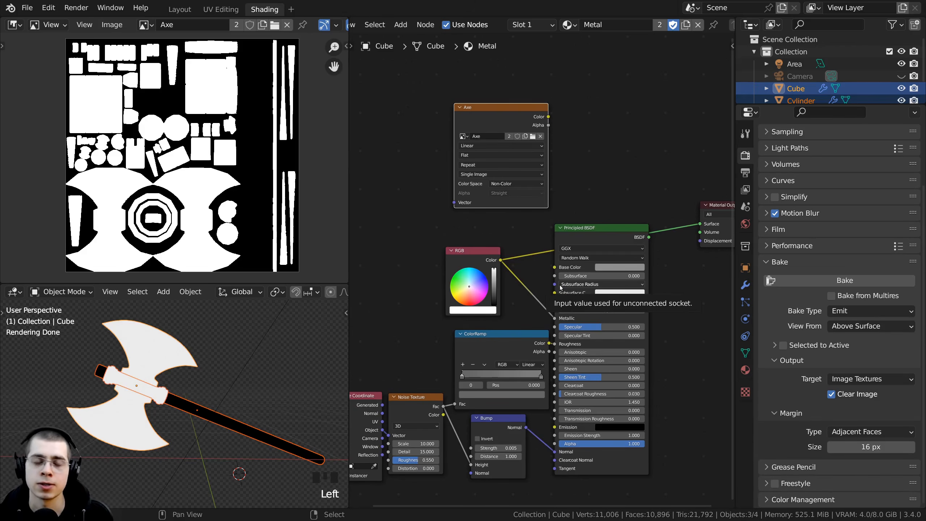
Make the axe handle active, give its Wood material a fake user, and unlink it from the handle.
shift+click(179, 407)
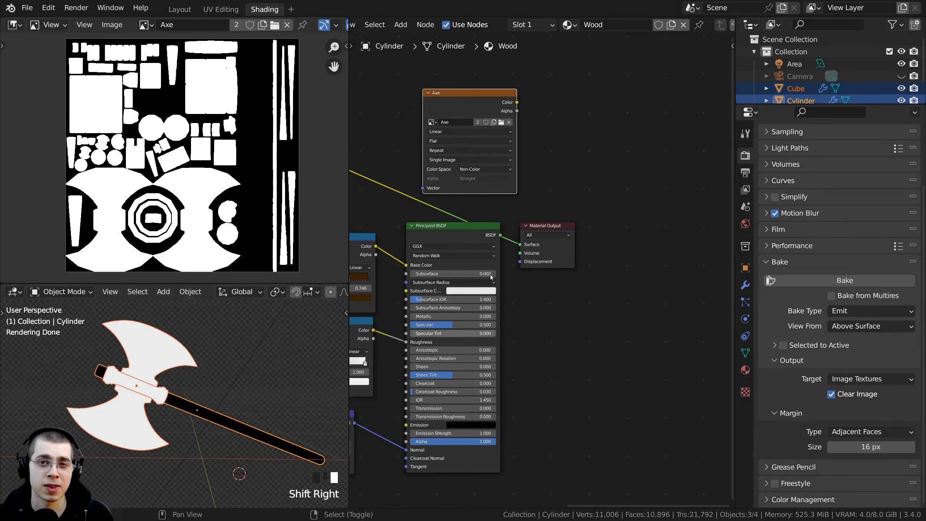
click(658, 25)
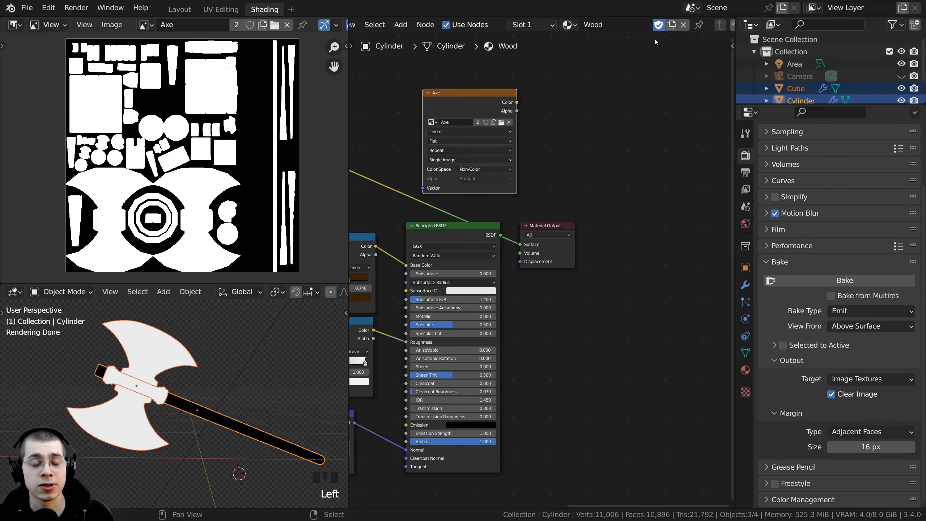
click(684, 25)
Unlink the Metal material from the axe's middle fitting and from the axe head.
right_click(158, 393)
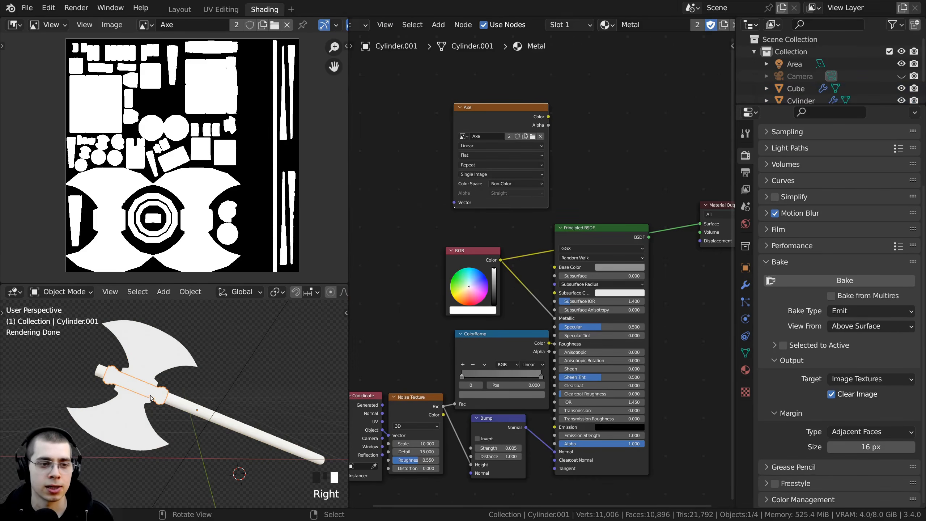
scroll(685, 25, down, 3)
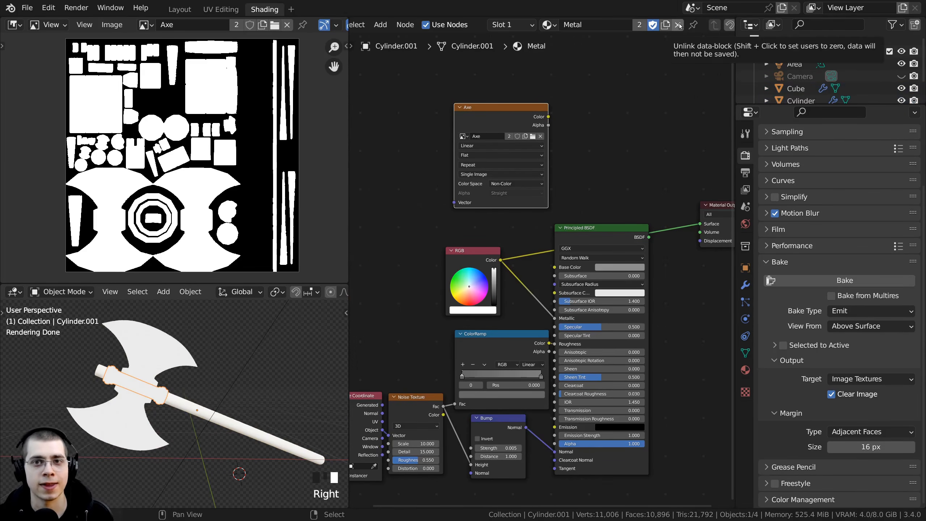
click(679, 25)
middle_drag(237, 365, 261, 374)
scroll(201, 334, up, 2)
right_click(187, 333)
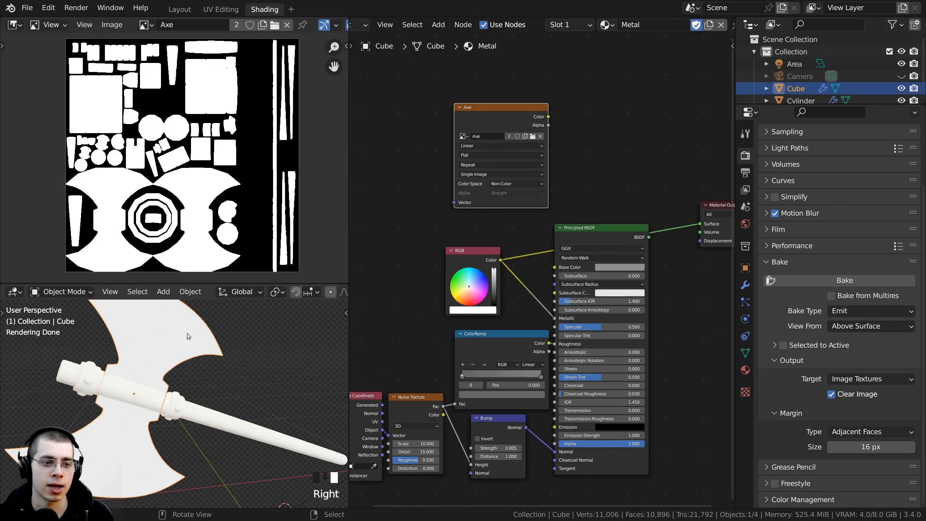
click(719, 26)
Create a new material on the axe head and name it Axe Baked Texture.
scroll(109, 386, down, 2)
middle_drag(109, 387, 87, 396)
scroll(88, 396, up, 2)
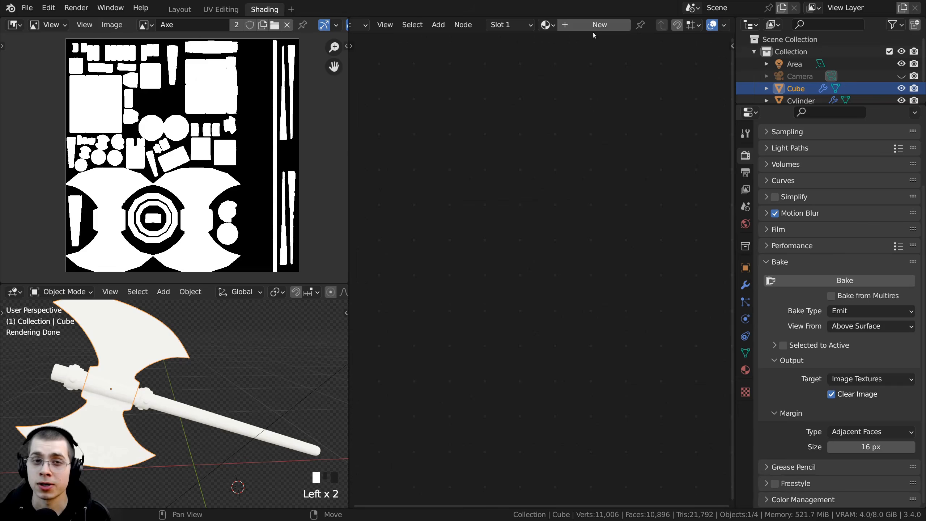
click(595, 27)
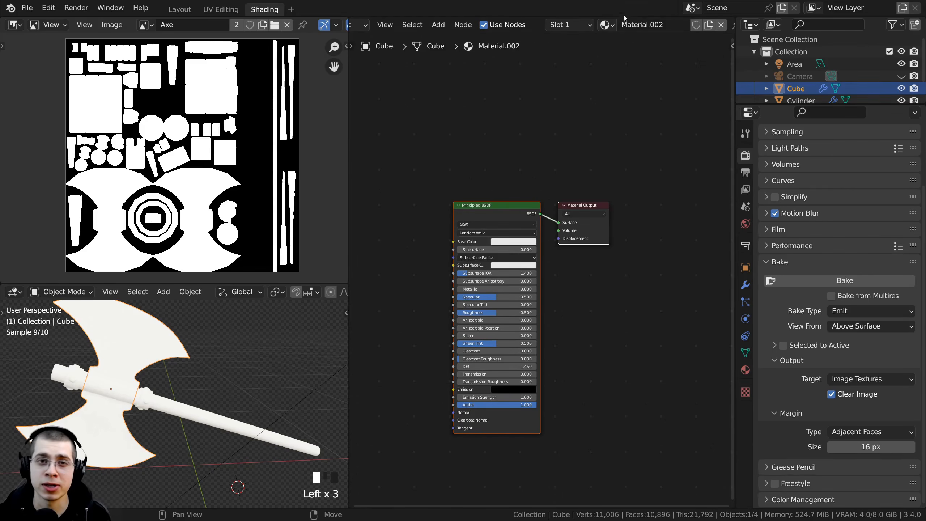
click(638, 22)
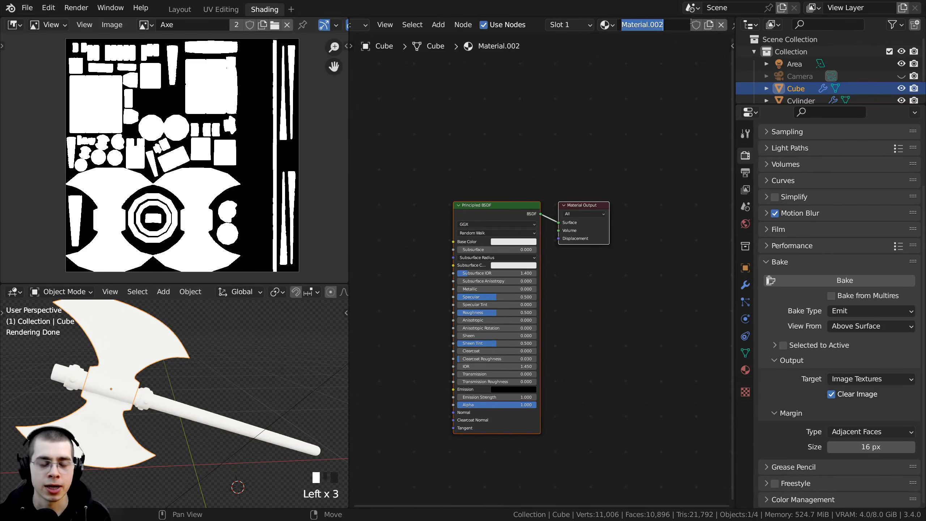
text(A)
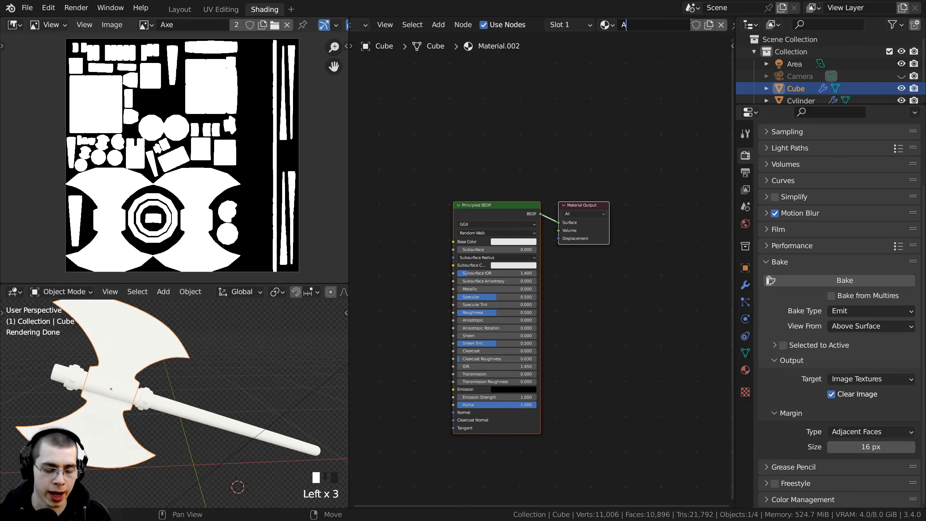
text(xe Baked Texture)
key(Return)
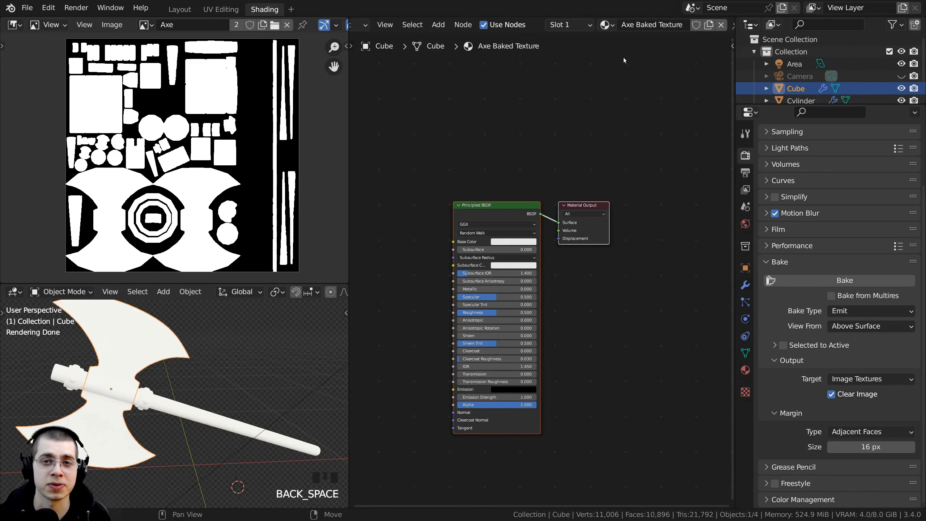
Assign the existing Axe Baked Texture material to the axe handle and the middle fitting.
key(Home)
drag(606, 28, 194, 411)
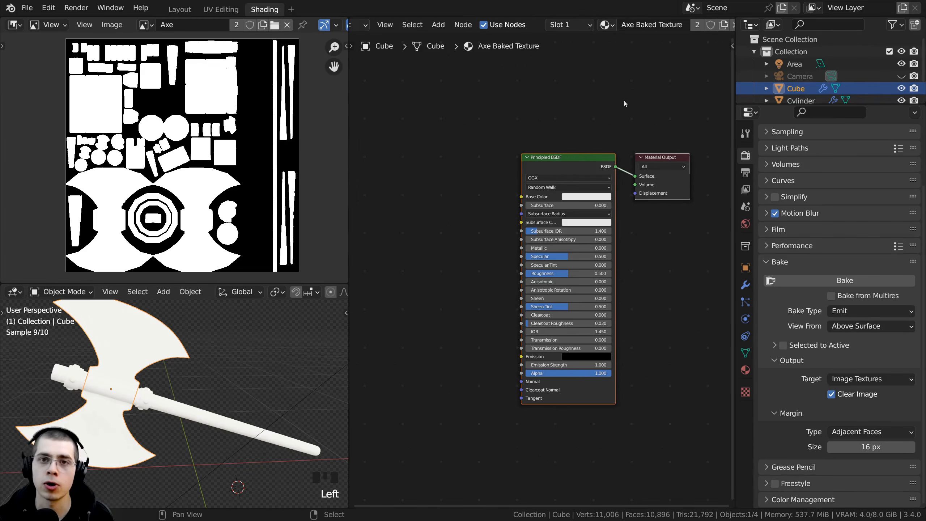
drag(606, 25, 167, 410)
right_click(167, 410)
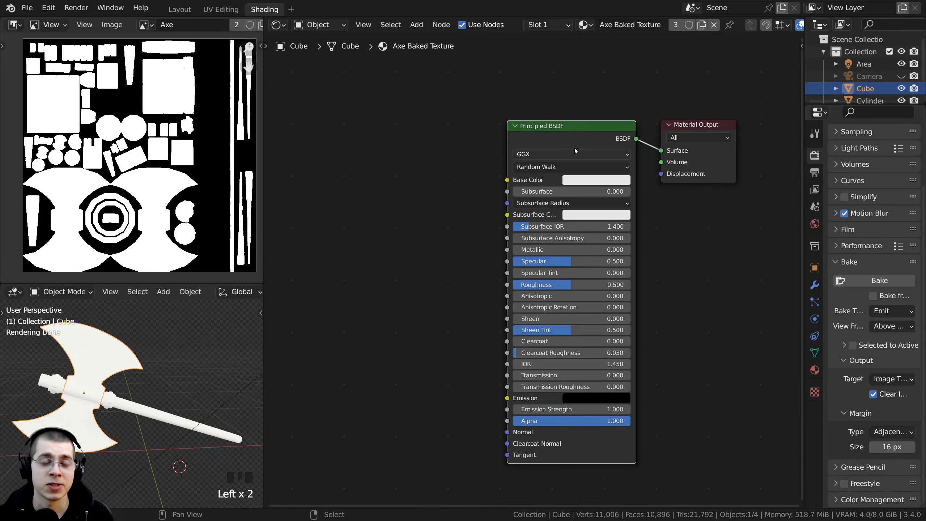
Load Axe Color.png, Axe Roughness.png, Axe Normal.png and Axe Metallic.png onto the Principled BSDF with Node Wrangler's Principled Texture Setup.
drag(586, 145, 554, 128)
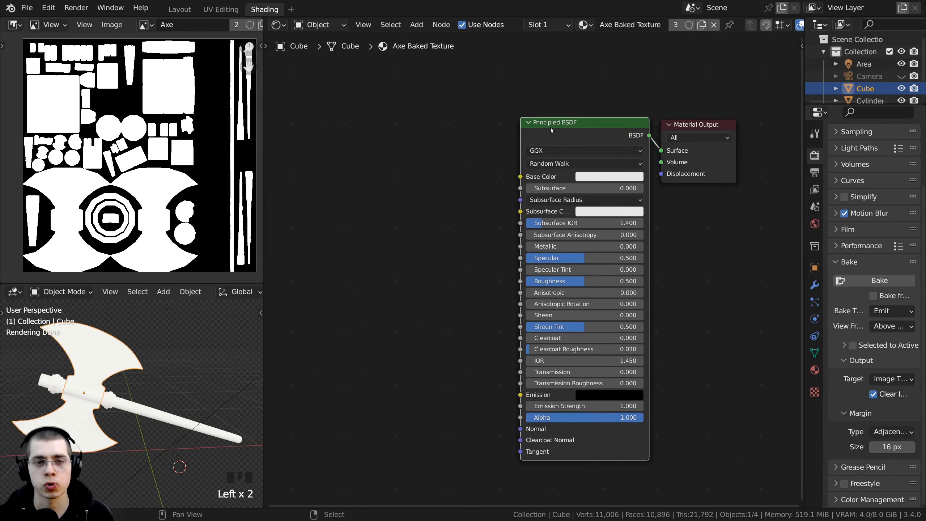
key(ctrl+shift+t)
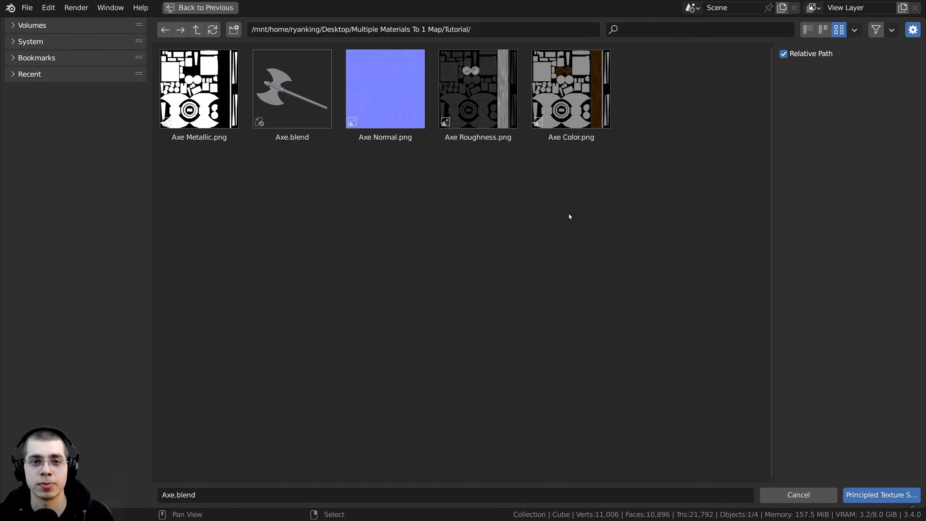
click(571, 111)
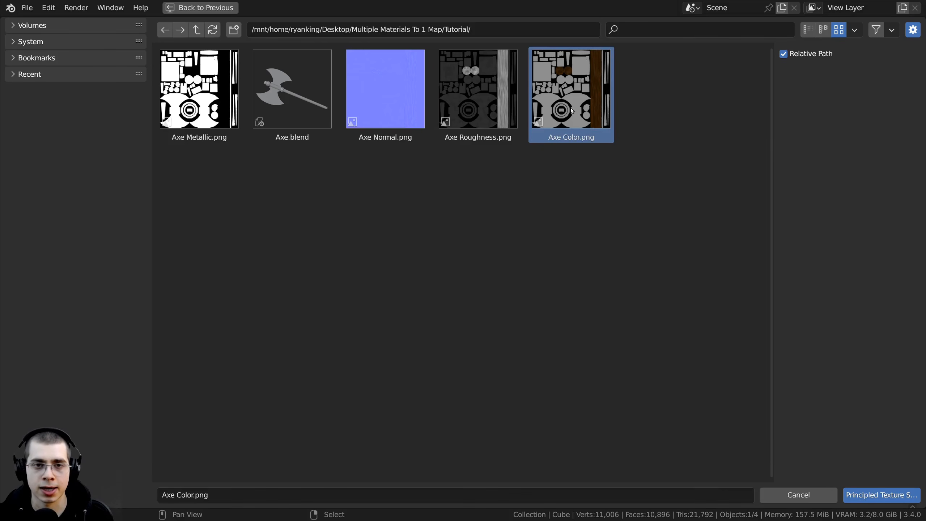
shift+click(480, 102)
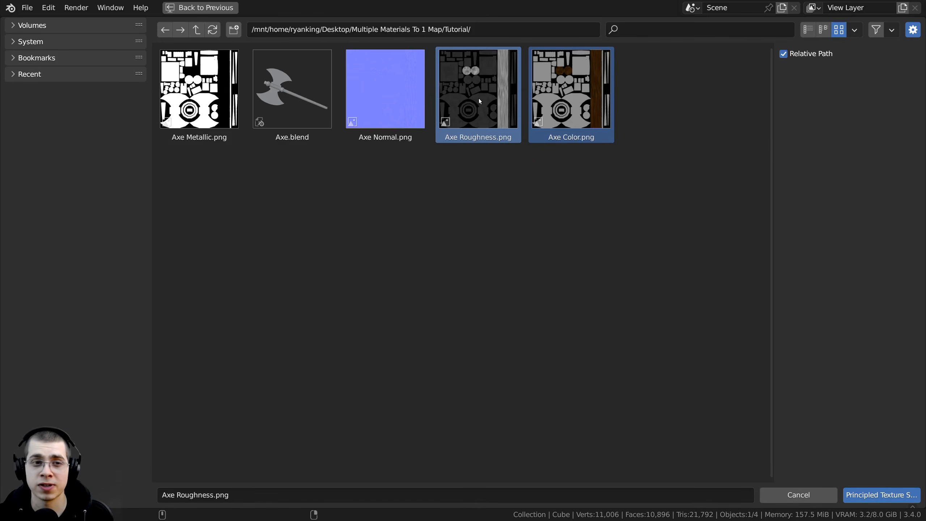
shift+click(394, 103)
shift+click(185, 116)
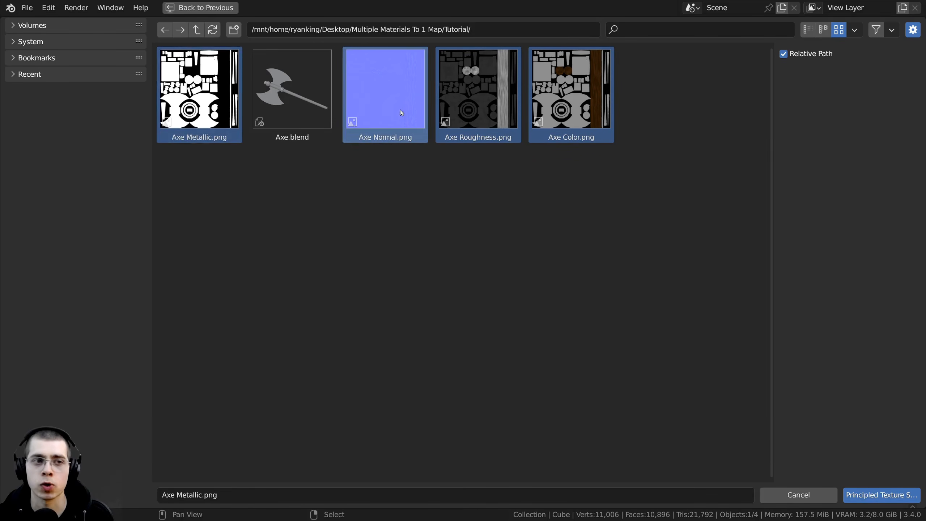
click(875, 496)
scroll(491, 206, down, 2)
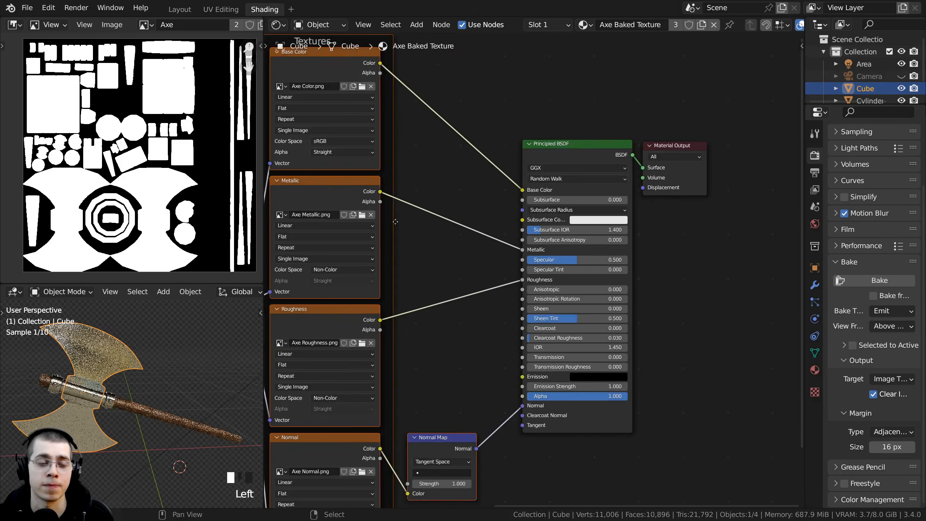
Examine the texture nodes' links to the Principled BSDF and the color space settings of the roughness, metallic and normal maps.
middle_drag(336, 191, 377, 189)
middle_drag(407, 154, 427, 123)
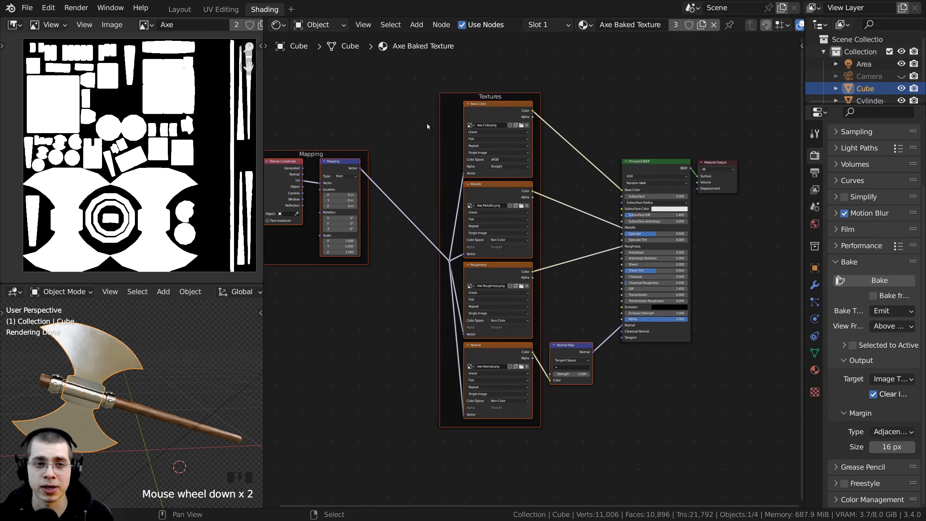
scroll(427, 123, up, 1)
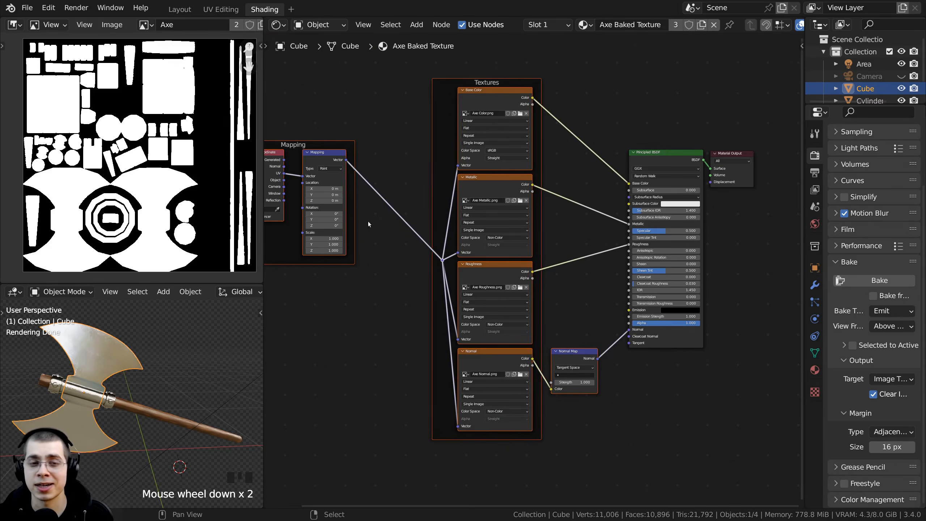
middle_drag(469, 186, 467, 198)
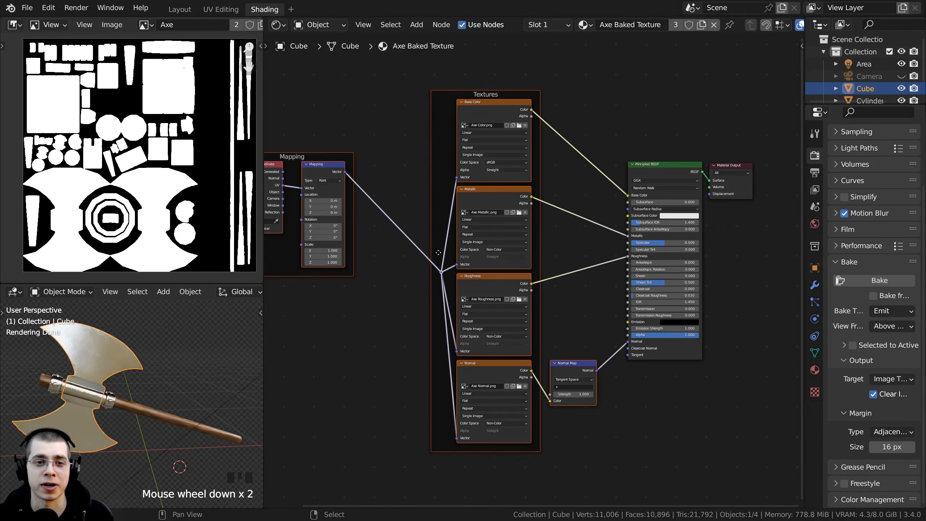
middle_drag(467, 198, 476, 197)
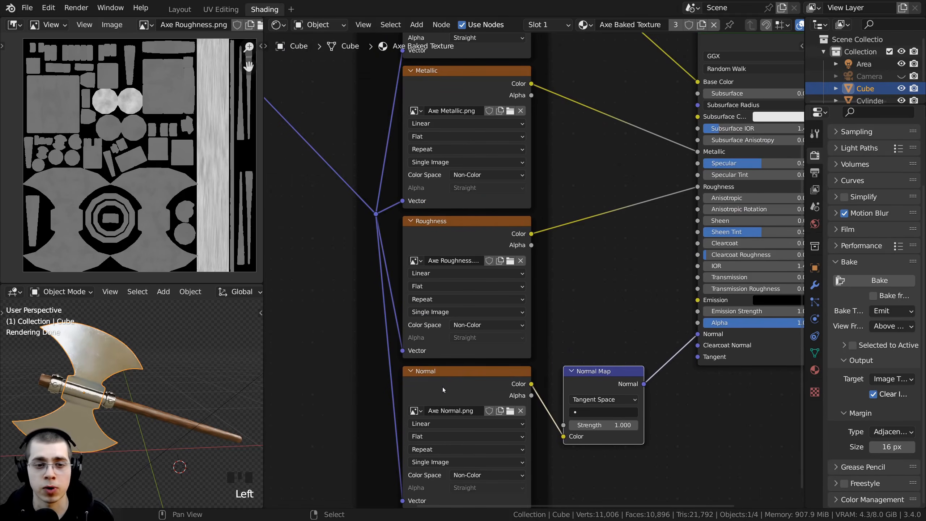
middle_drag(444, 390, 430, 268)
scroll(426, 281, up, 2)
scroll(390, 369, up, 1)
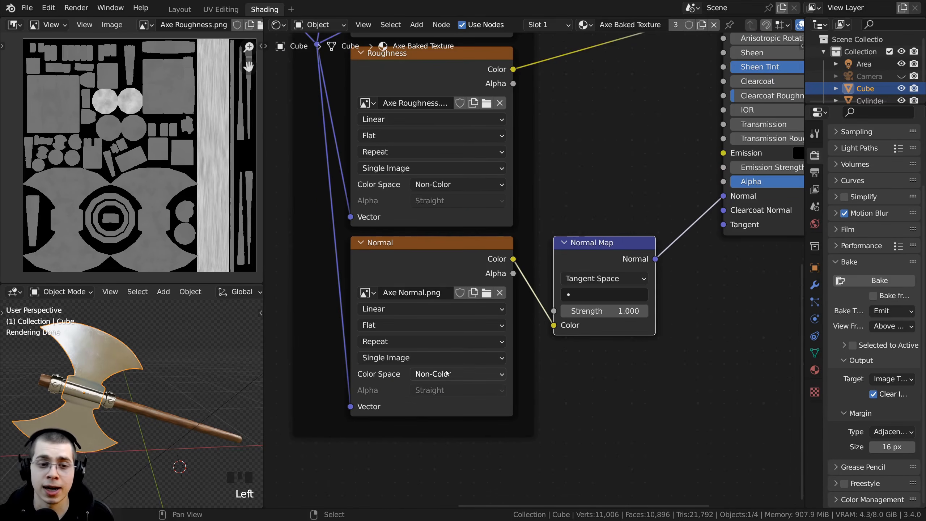
click(448, 373)
click(447, 374)
scroll(407, 254, down, 1)
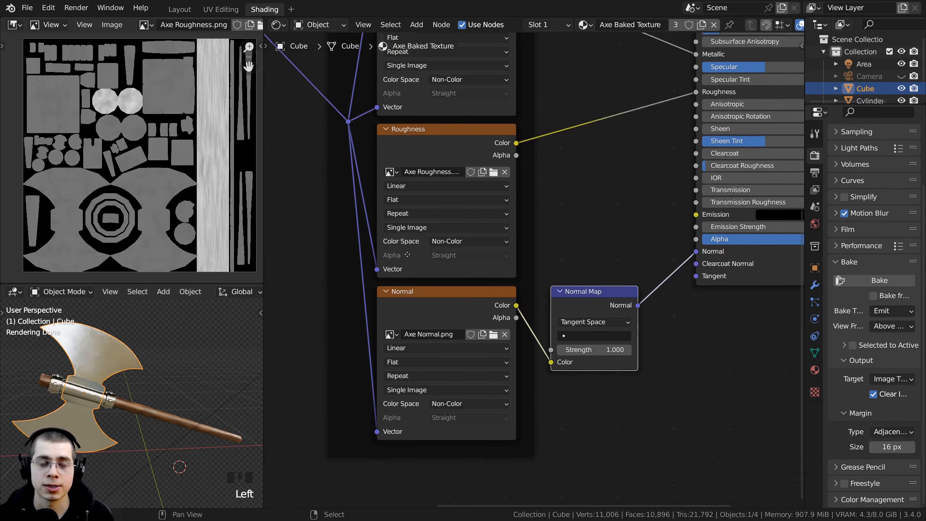
middle_drag(408, 254, 408, 320)
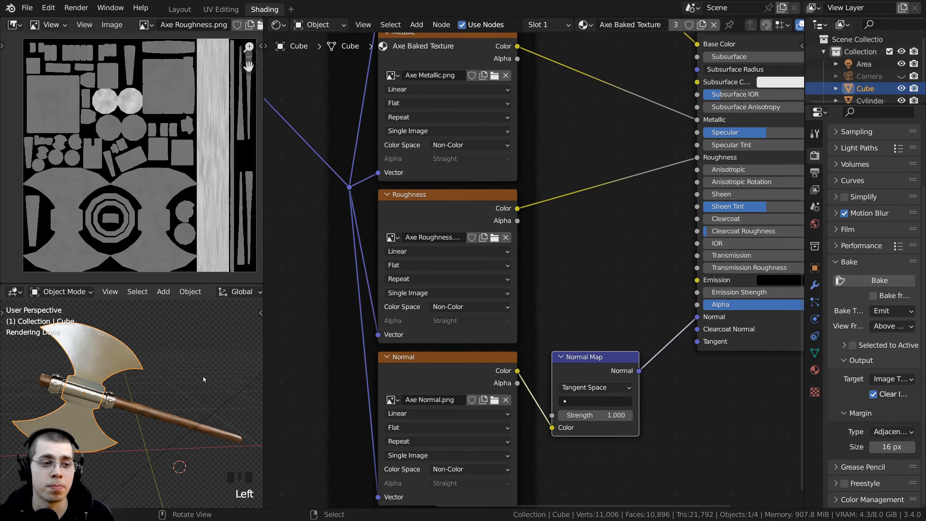
Inspect the textured axe in the maximized 3D viewport from another angle, selecting its parts and switching to Material Preview shading.
middle_drag(203, 377, 209, 345)
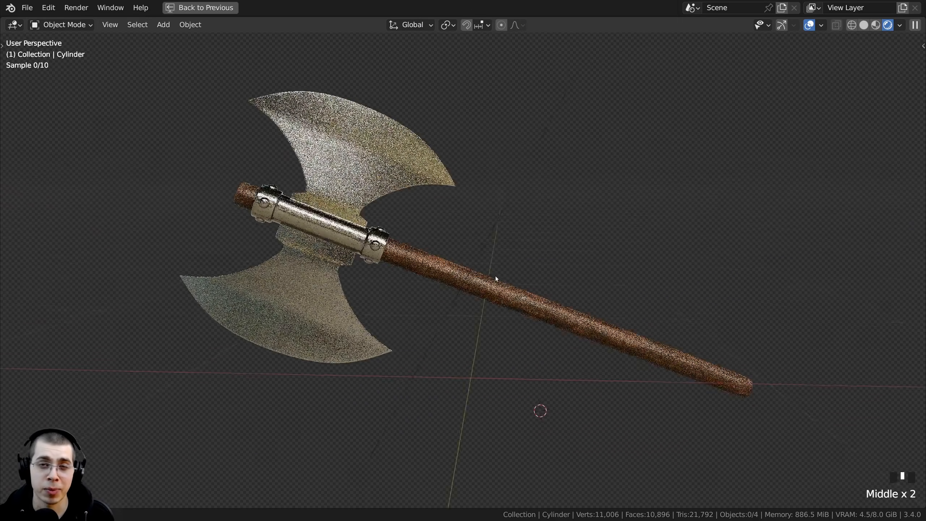
middle_drag(495, 276, 461, 282)
right_click(409, 257)
right_click(409, 256)
right_click(409, 256)
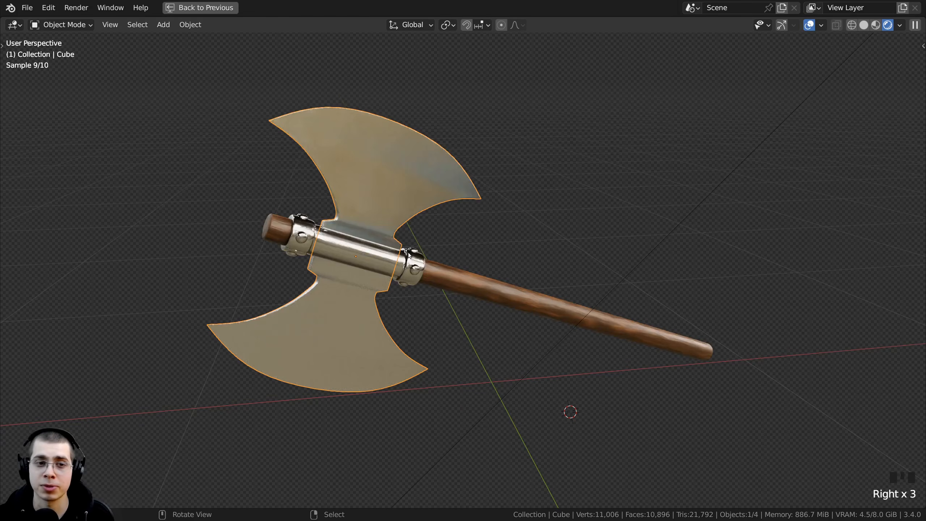
right_click(410, 257)
key(z)
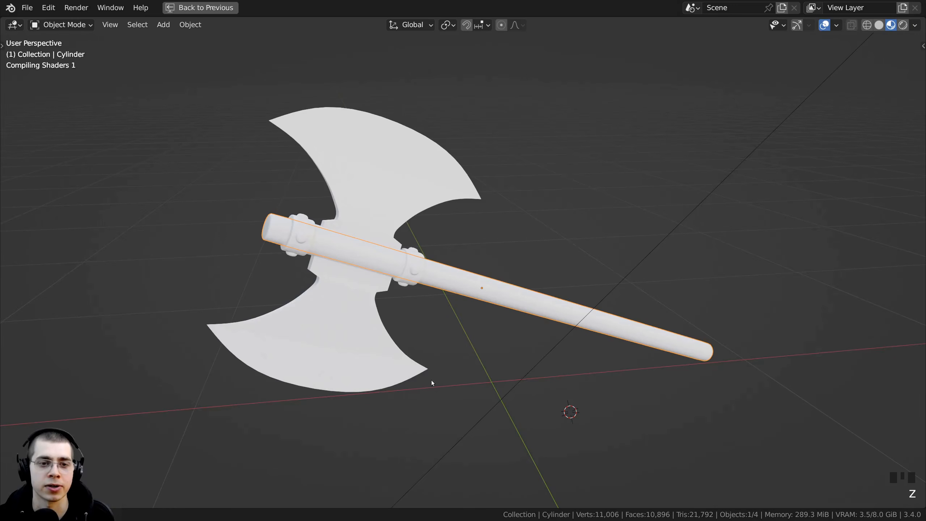